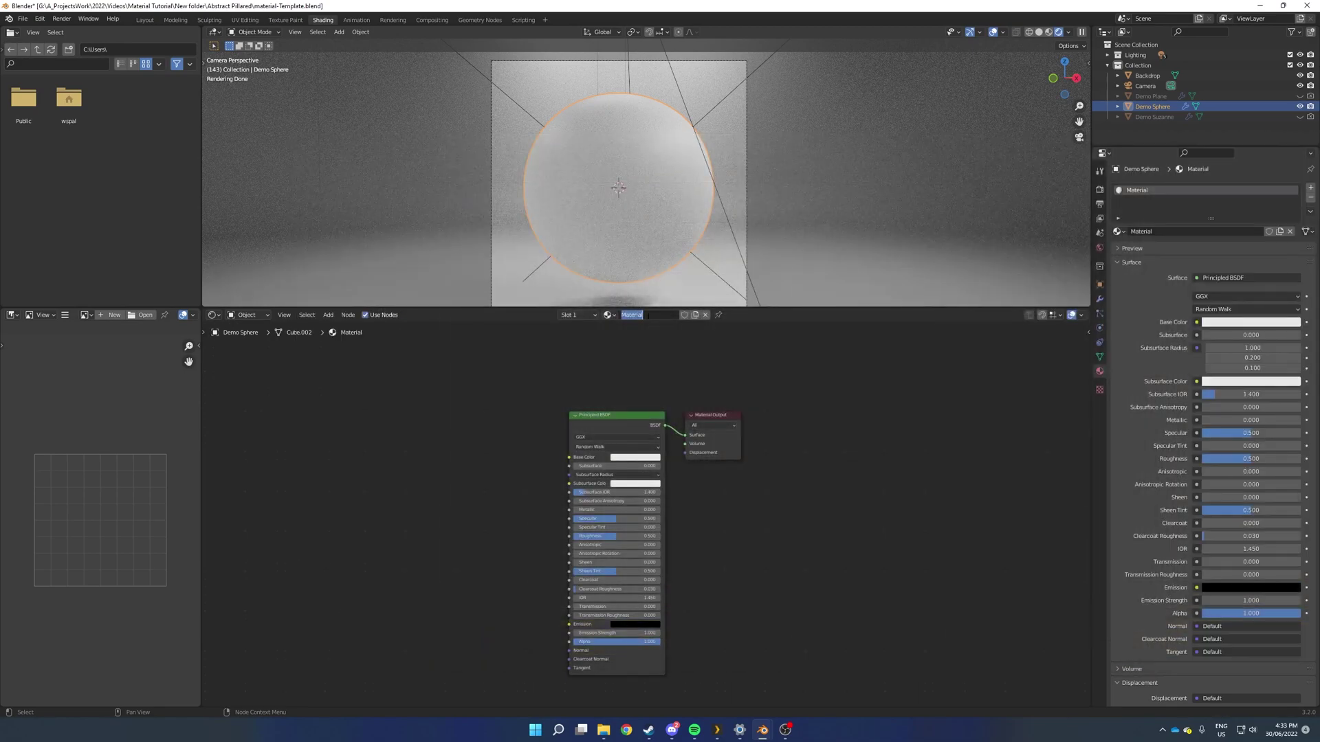
# - Rename the demo sphere's material as Abstract 02
pyautogui.write('Abstract 02')
pyautogui.press('Return')
# - Add a Mix node in front of the Principled BSDF and connect its Color output to Base Color
pyautogui.moveTo(604, 378); pyautogui.dragTo(766, 404, button='middle')
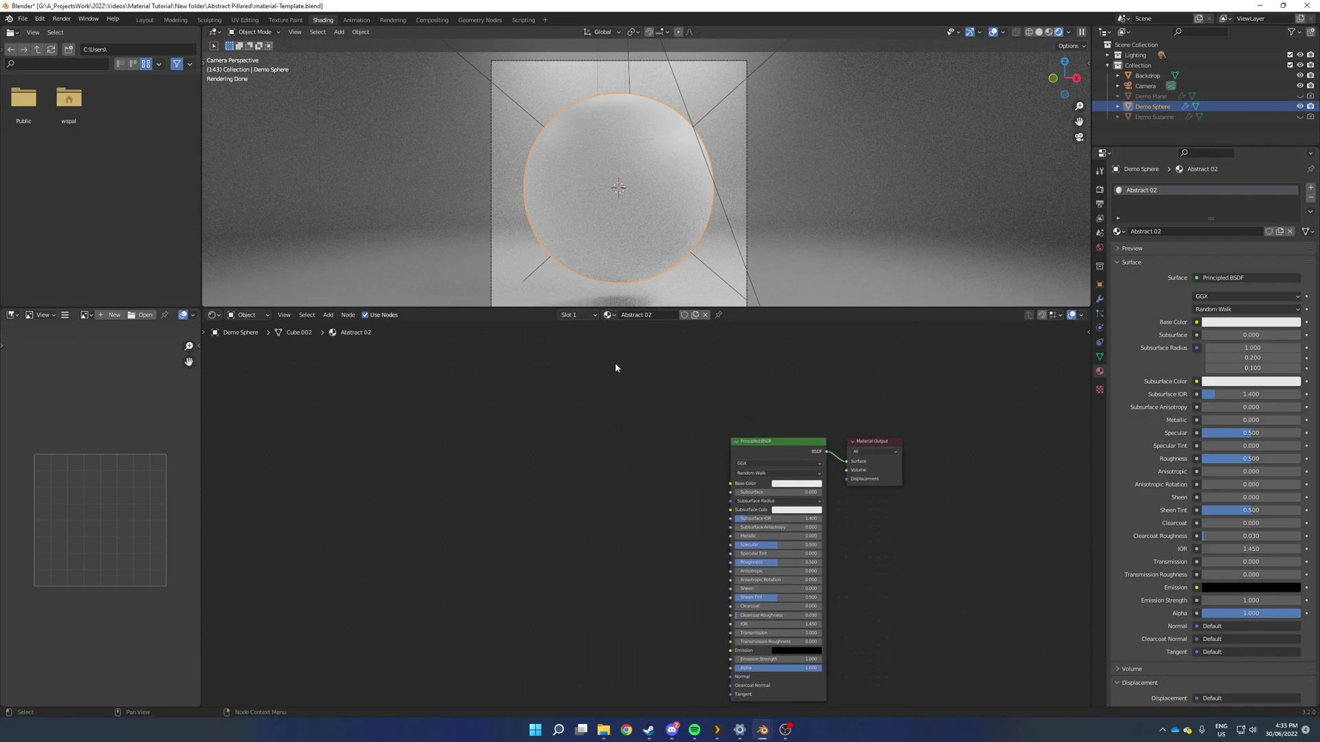
pyautogui.hotkey('shift', 'a')
pyautogui.click(616, 365)
pyautogui.write('mix')
pyautogui.press('Return')
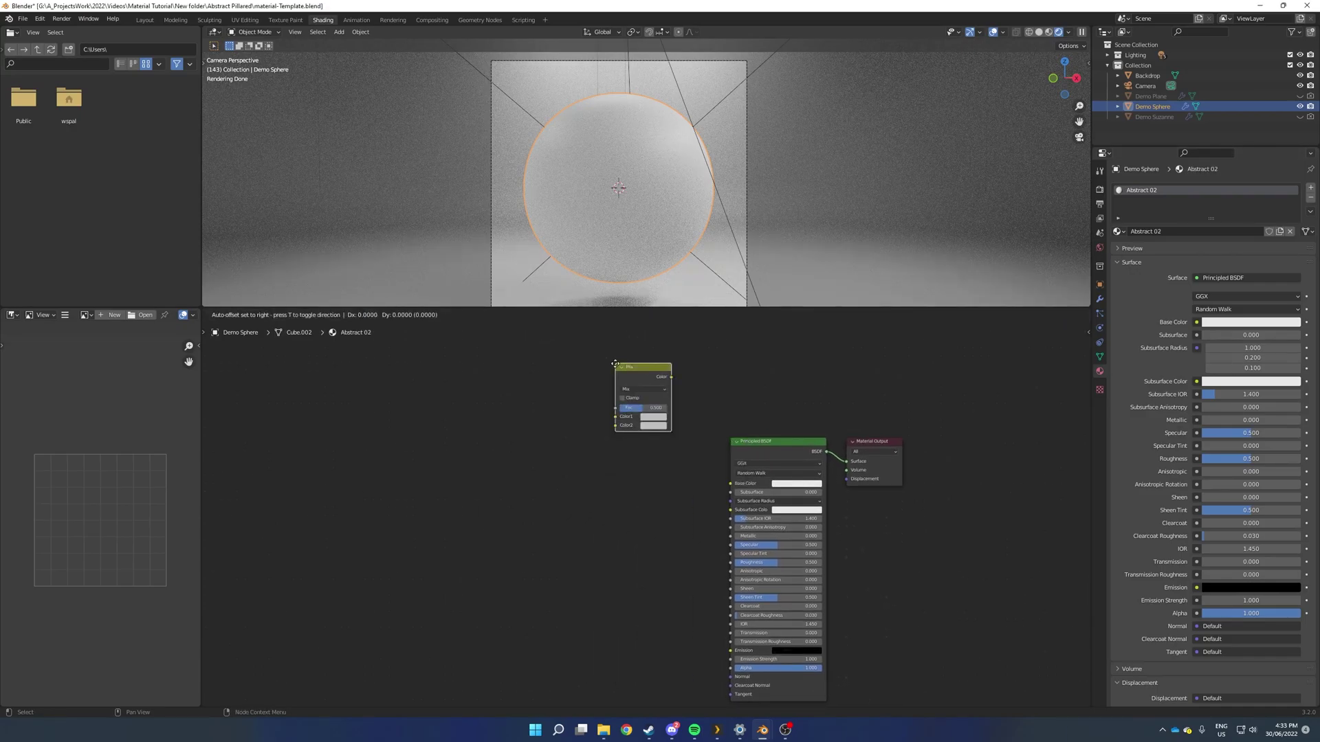
pyautogui.click(536, 410)
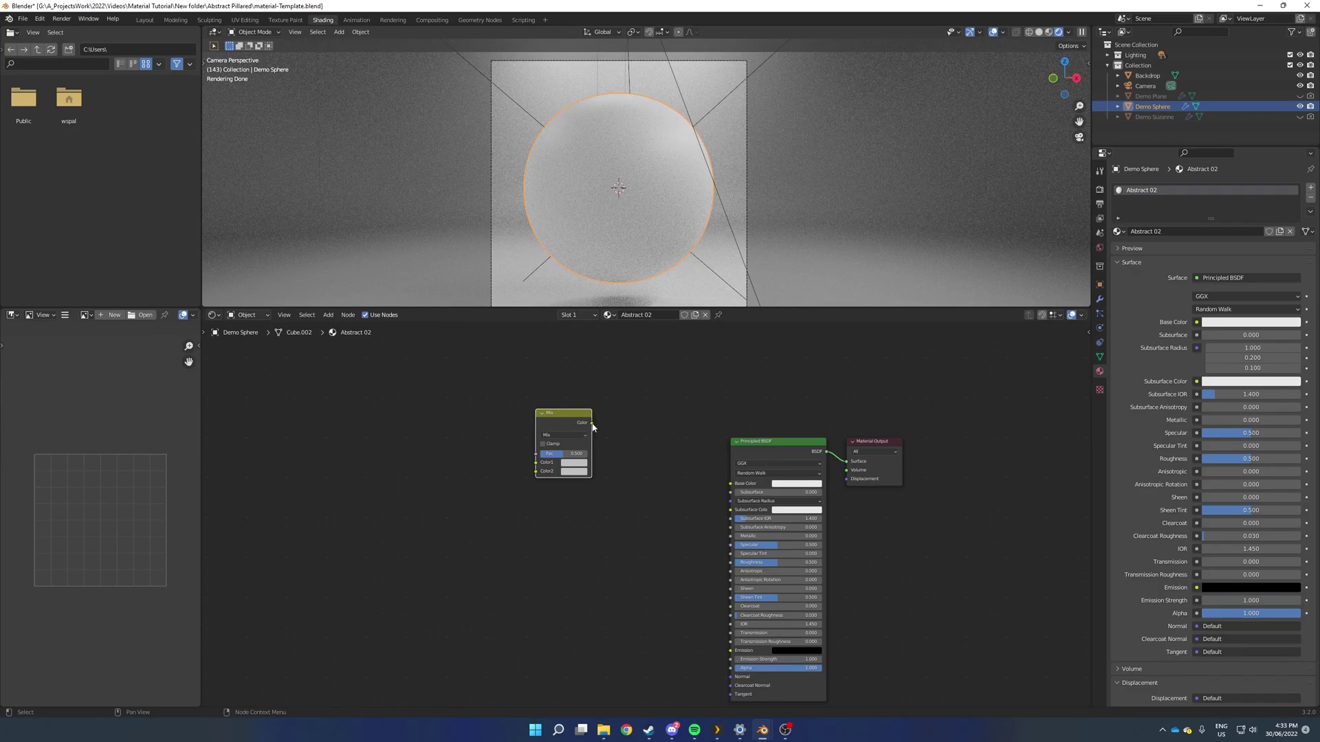
pyautogui.moveTo(592, 424); pyautogui.dragTo(730, 483)
pyautogui.moveTo(583, 409); pyautogui.dragTo(639, 434)
pyautogui.moveTo(582, 414); pyautogui.dragTo(603, 418)
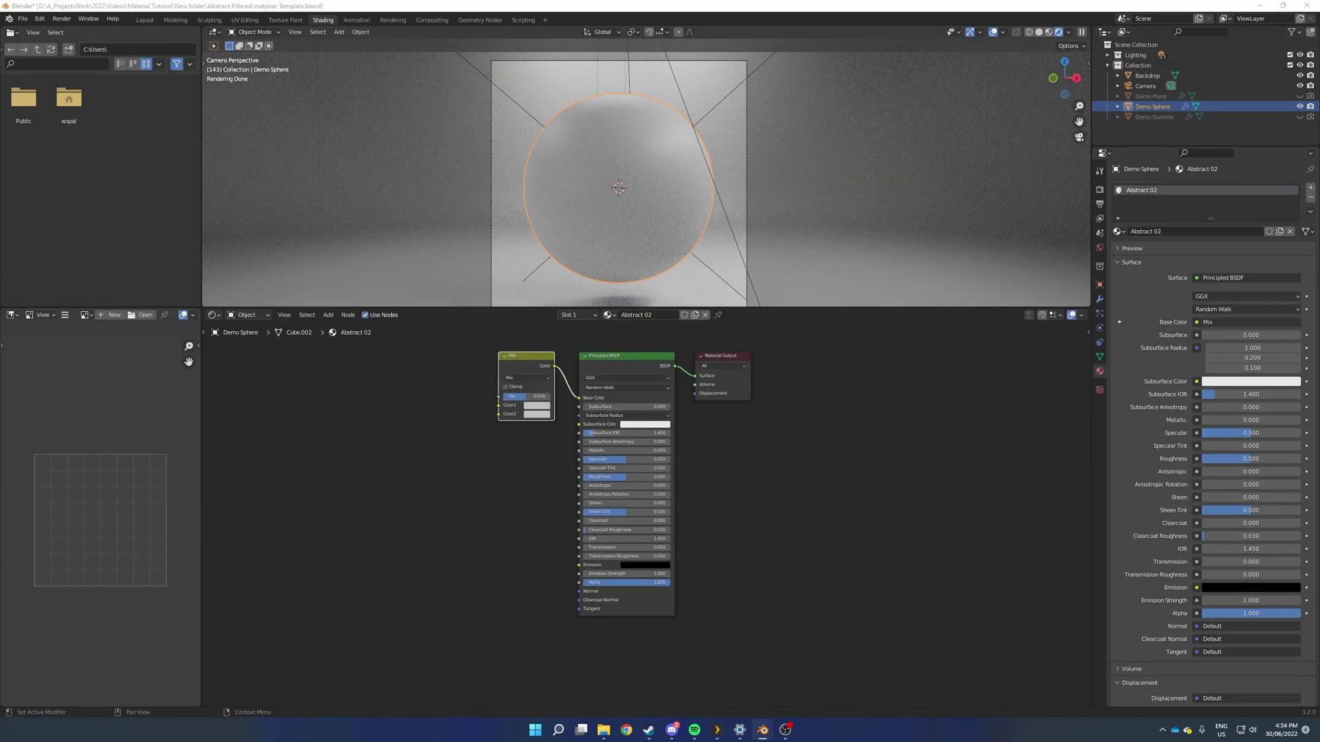
# - Add a ColorRamp node well ahead of the Mix node, with its Color output feeding the Mix node's Fac
pyautogui.click(440, 404)
pyautogui.hotkey('shift', 'a')
pyautogui.click(417, 403)
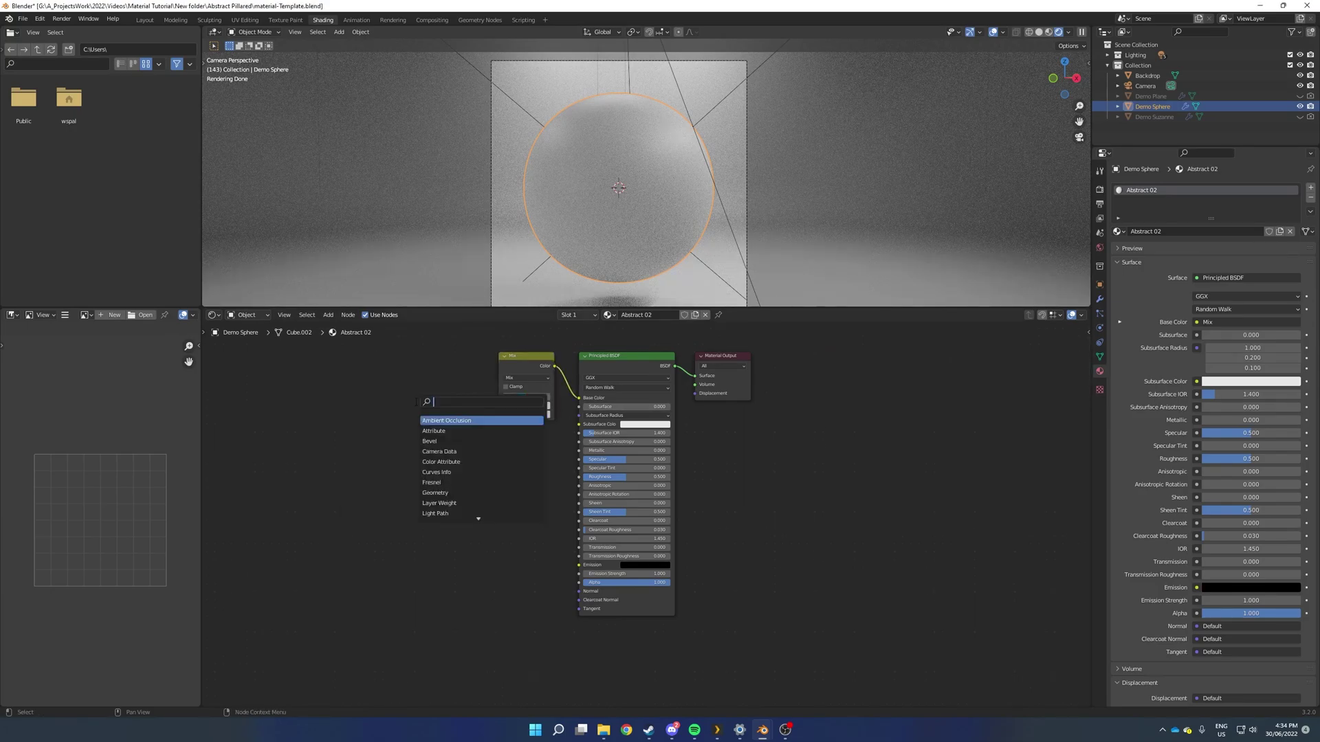
pyautogui.write('col')
pyautogui.press('Return')
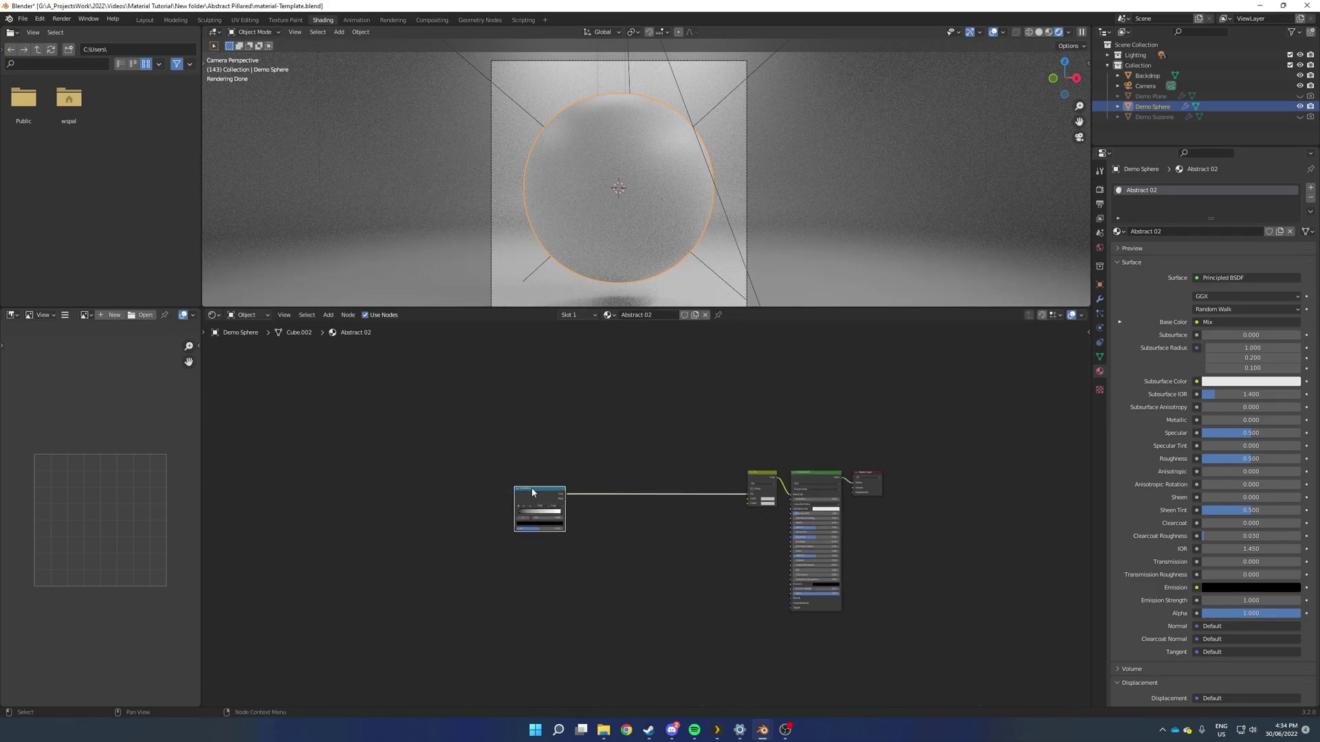
pyautogui.moveTo(545, 491); pyautogui.dragTo(435, 481)
pyautogui.moveTo(692, 601); pyautogui.dragTo(687, 494, button='middle')
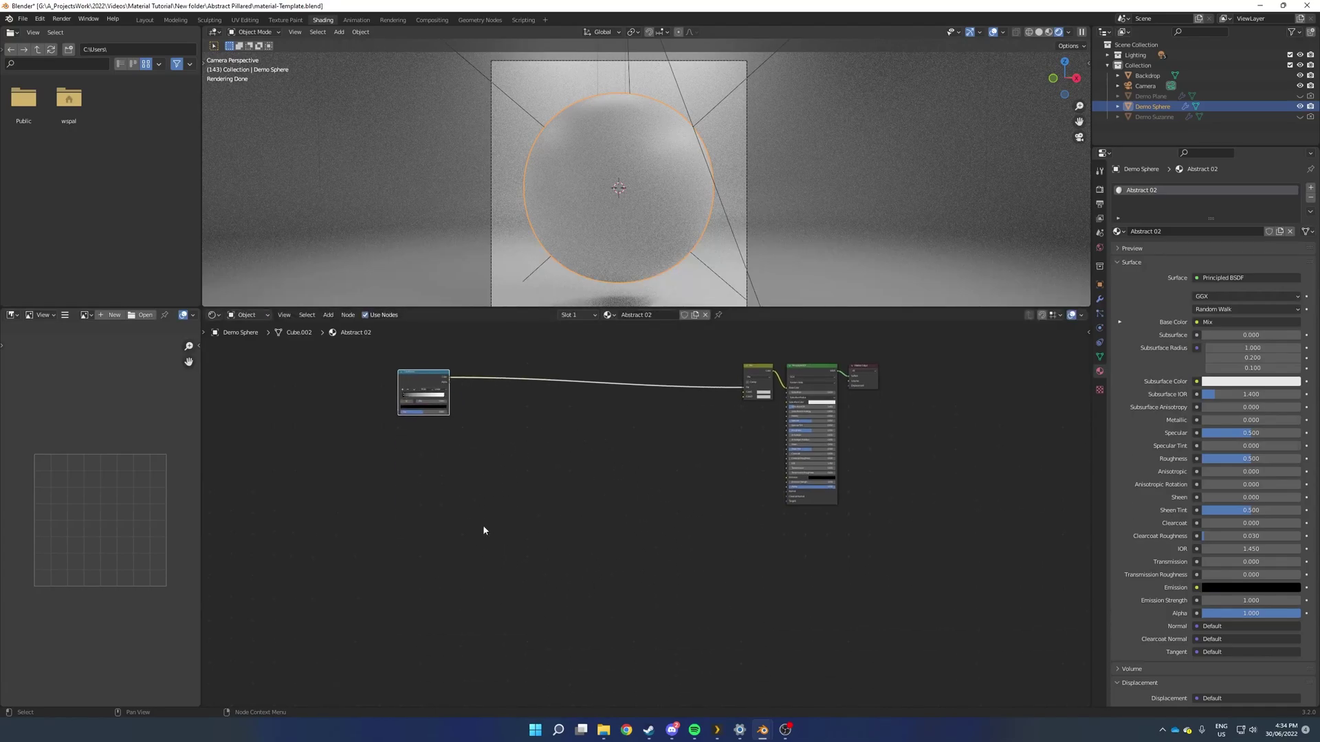
# - Add a Voronoi Texture node ahead of the ColorRamp and connect its Distance output to the ColorRamp's Fac
pyautogui.moveTo(483, 463); pyautogui.dragTo(795, 513, button='middle')
pyautogui.scroll(6, 670, 471)
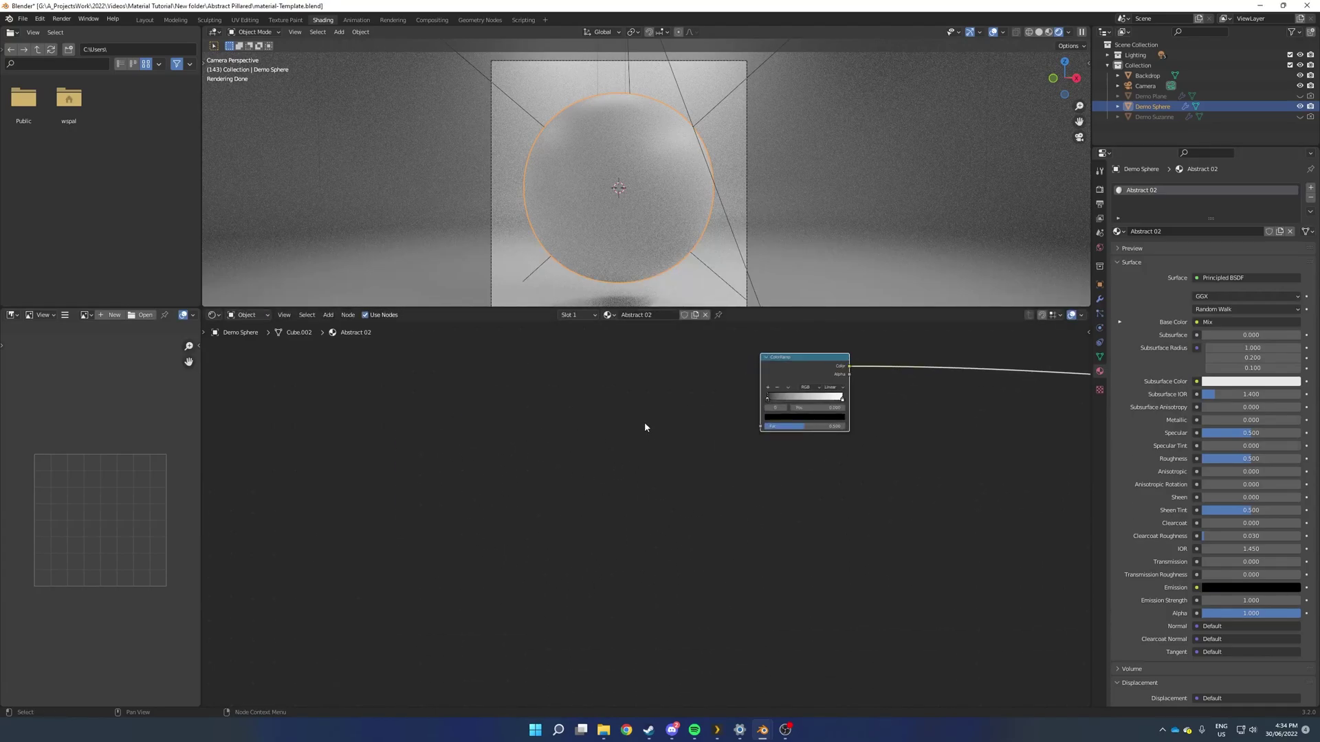
pyautogui.moveTo(645, 427); pyautogui.dragTo(651, 493, button='middle')
pyautogui.scroll(6, 714, 496)
pyautogui.hotkey('shift', 'a')
pyautogui.write('vor')
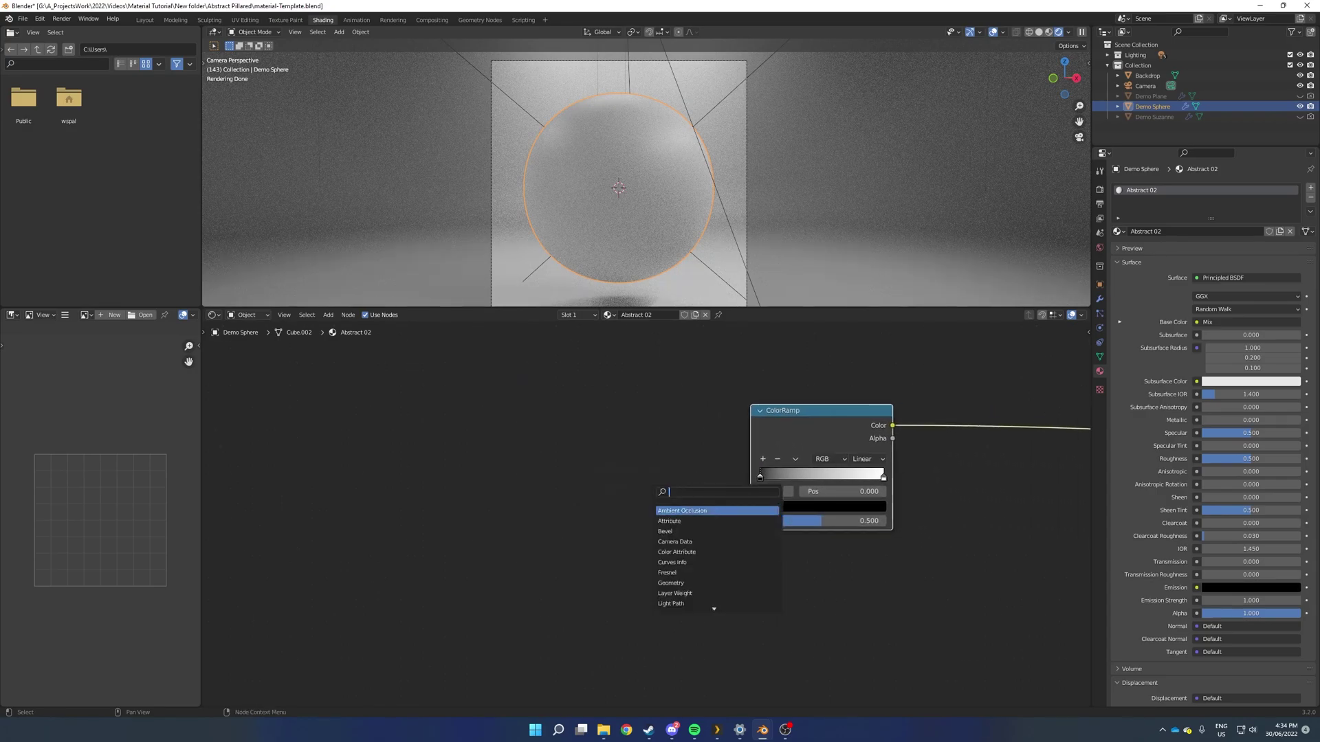
pyautogui.press('Return')
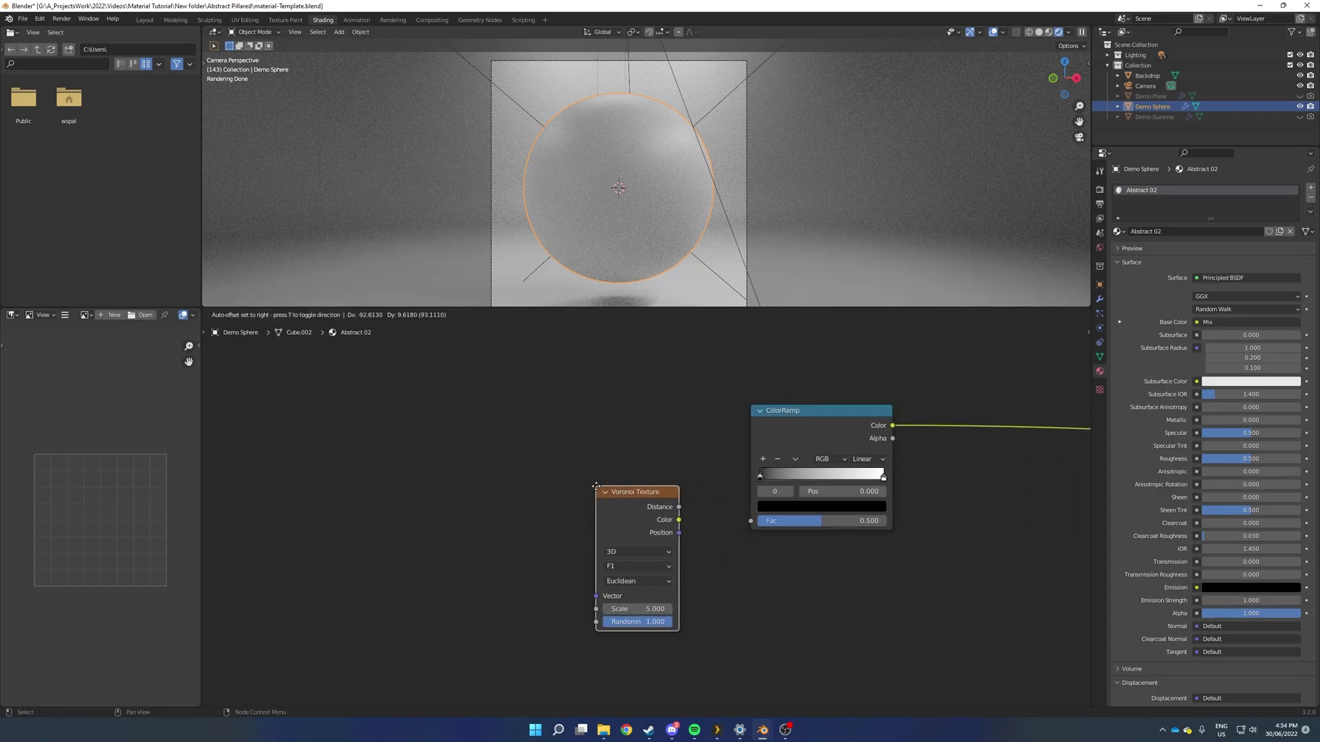
pyautogui.click(600, 484)
pyautogui.moveTo(679, 508); pyautogui.dragTo(750, 522)
pyautogui.moveTo(640, 495); pyautogui.dragTo(592, 513)
pyautogui.moveTo(736, 507); pyautogui.dragTo(626, 494, button='middle')
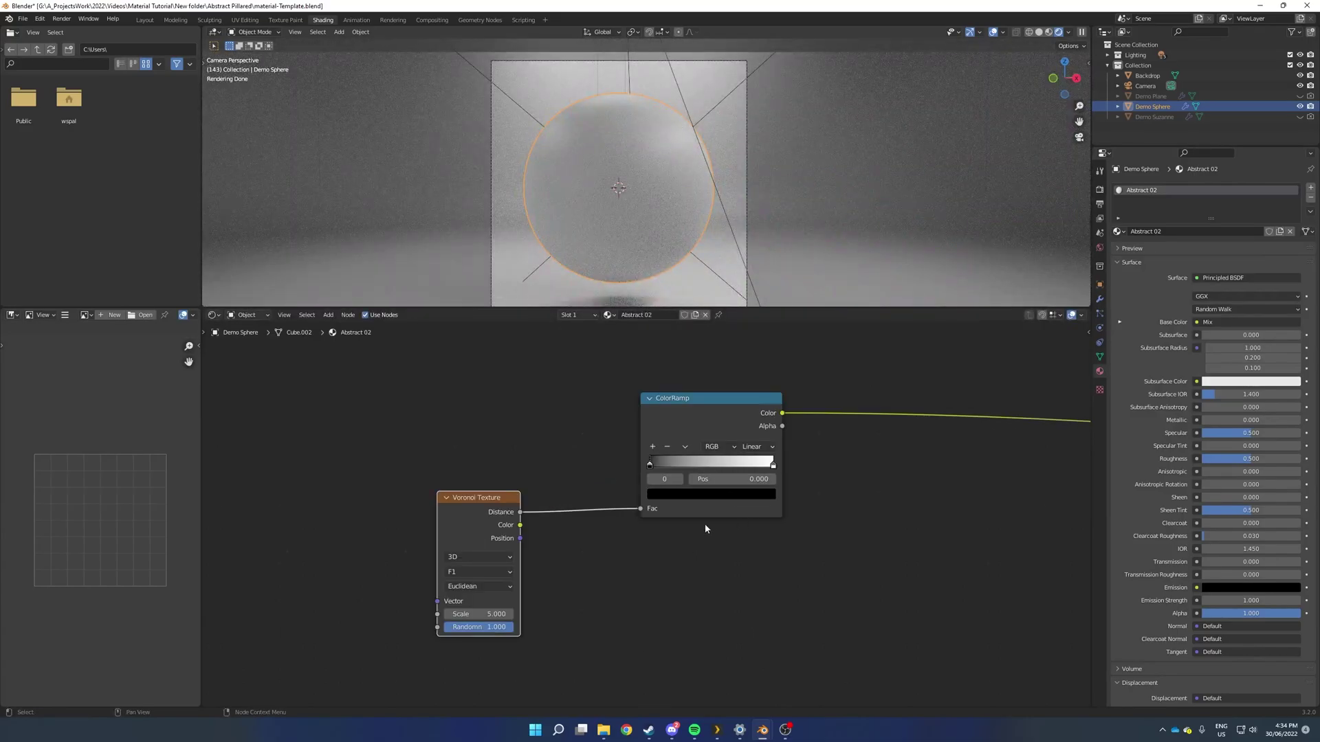
# - Set the Voronoi Texture's Scale to 10
pyautogui.scroll(2, 695, 513)
pyautogui.doubleClick(497, 536)
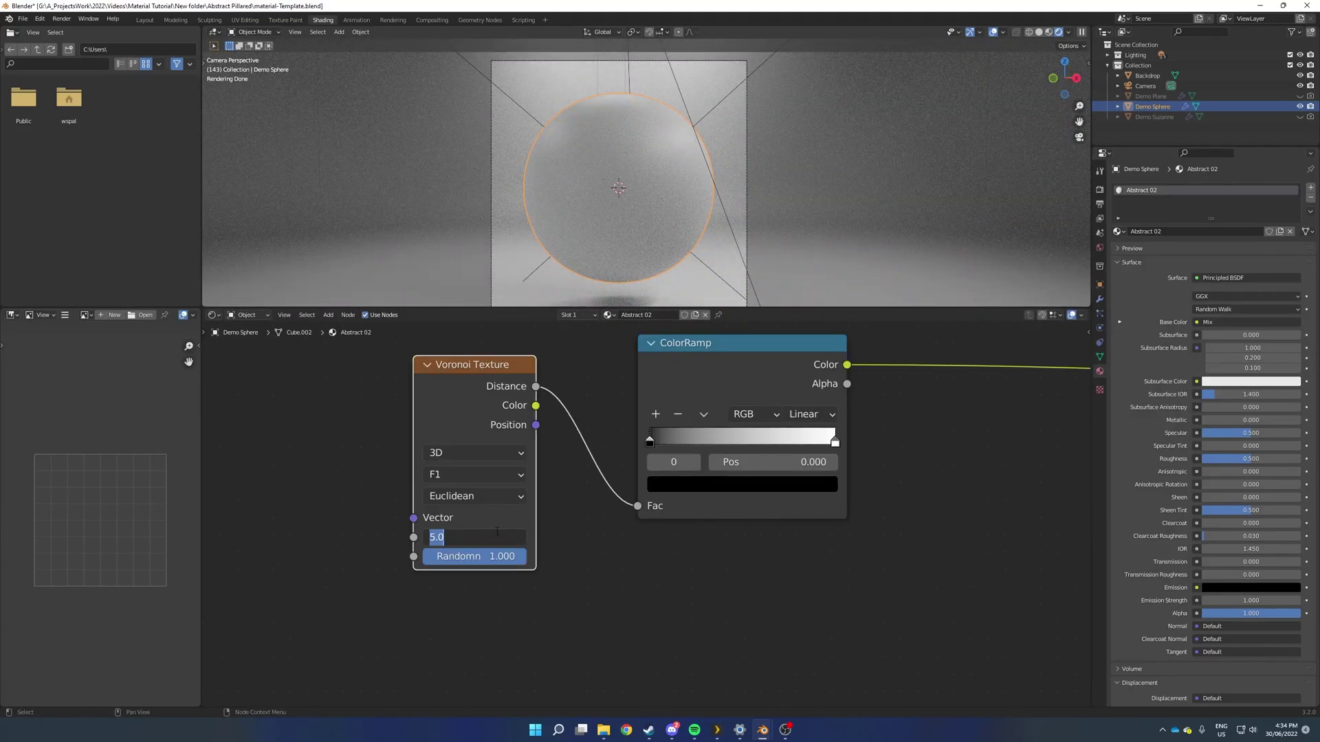
pyautogui.write('10')
pyautogui.press('Return')
pyautogui.scroll(-4, 640, 511)
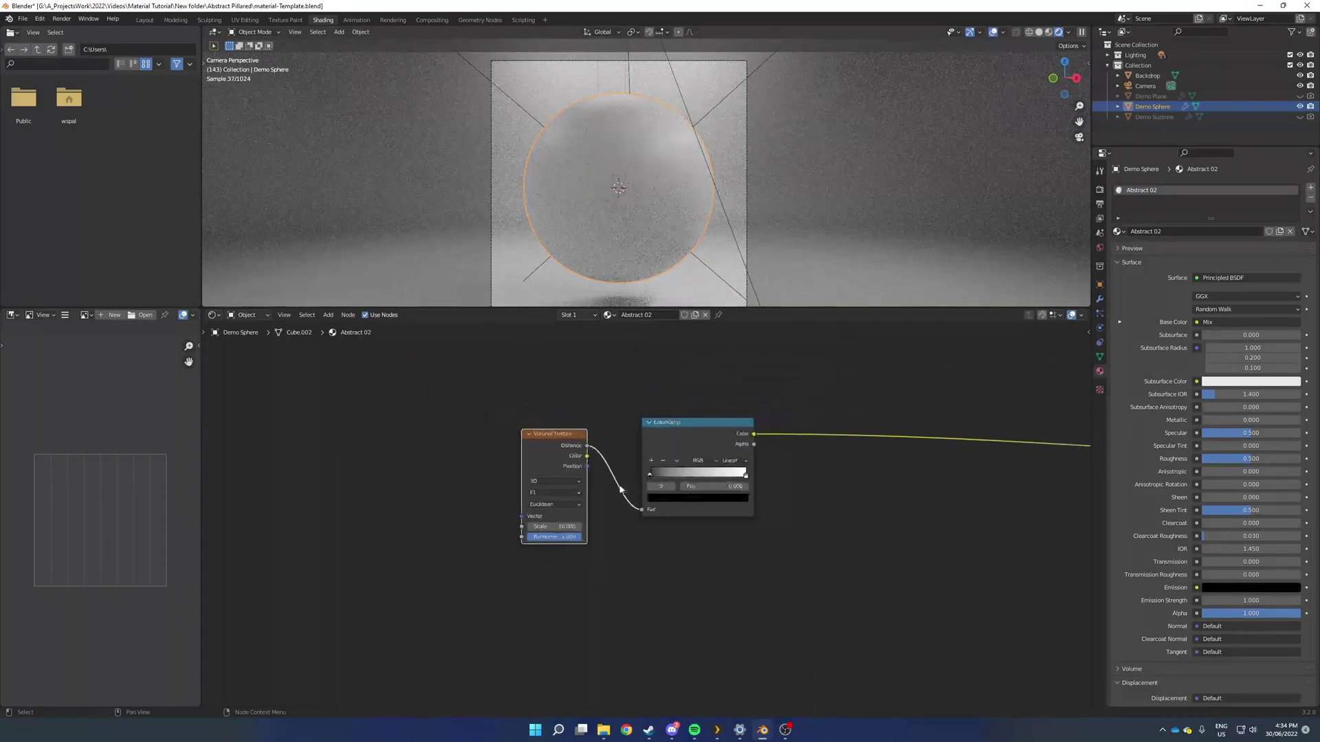
# - Set the Mix node's Color1 to a light red and its Color2 to a dark red
pyautogui.moveTo(900, 486); pyautogui.dragTo(664, 525, button='middle')
pyautogui.scroll(8, 613, 482)
pyautogui.click(585, 477)
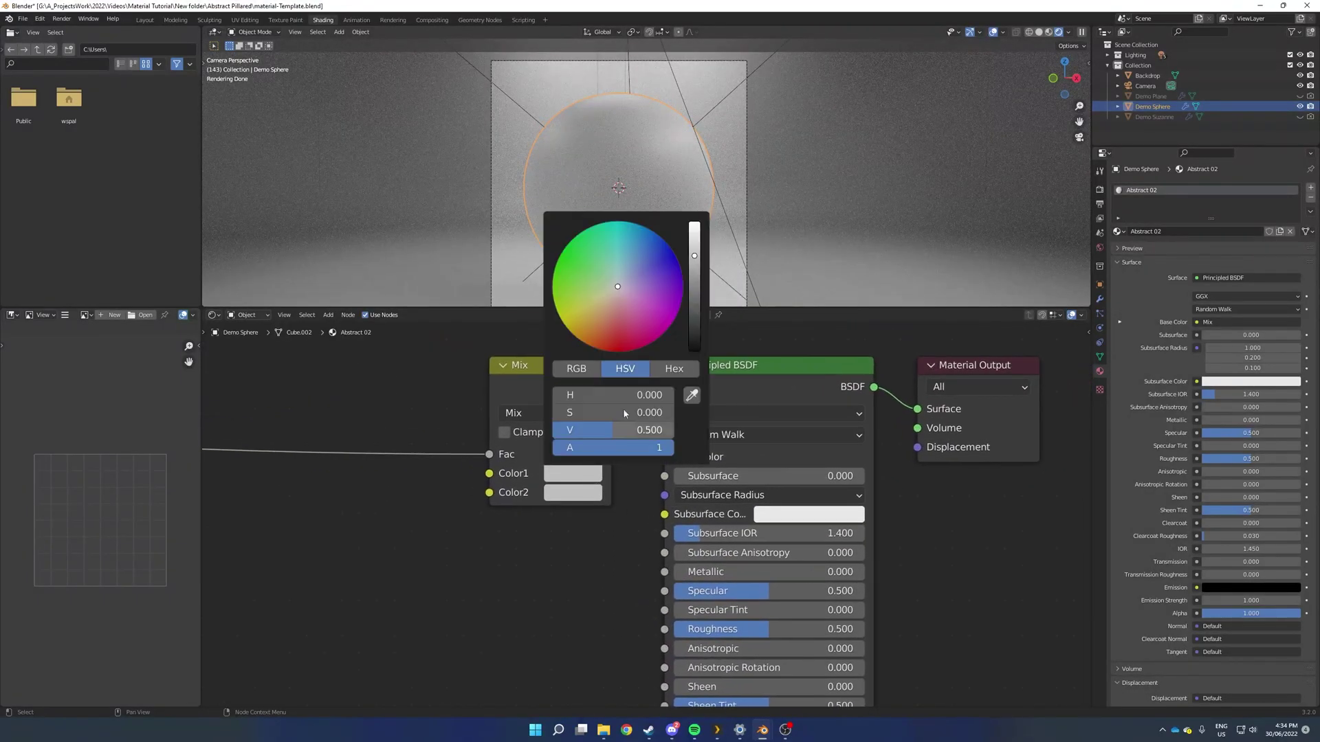
pyautogui.click(612, 335)
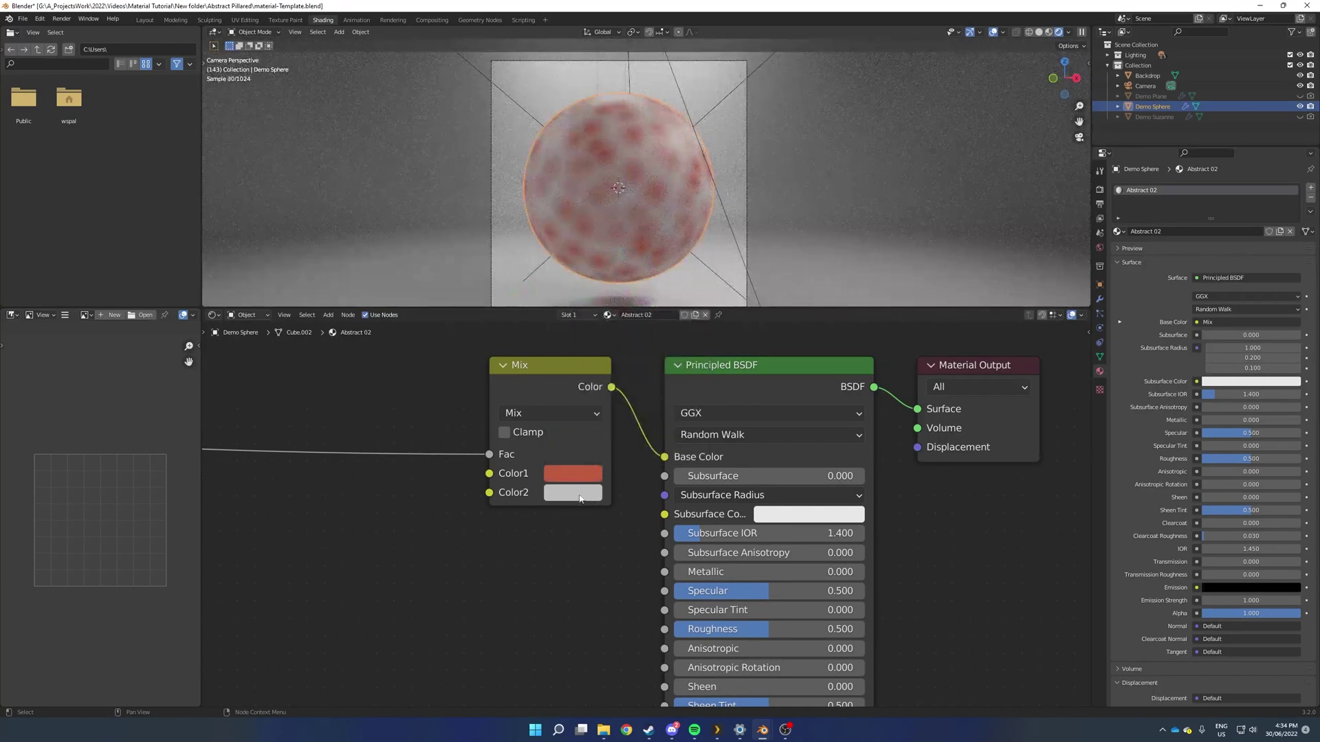
pyautogui.click(581, 492)
pyautogui.click(616, 359)
pyautogui.moveTo(694, 275); pyautogui.dragTo(694, 330)
# - Set the Voronoi Texture's Randomness to 0.8
pyautogui.scroll(-4, 442, 511)
pyautogui.moveTo(442, 510); pyautogui.dragTo(937, 465, button='middle')
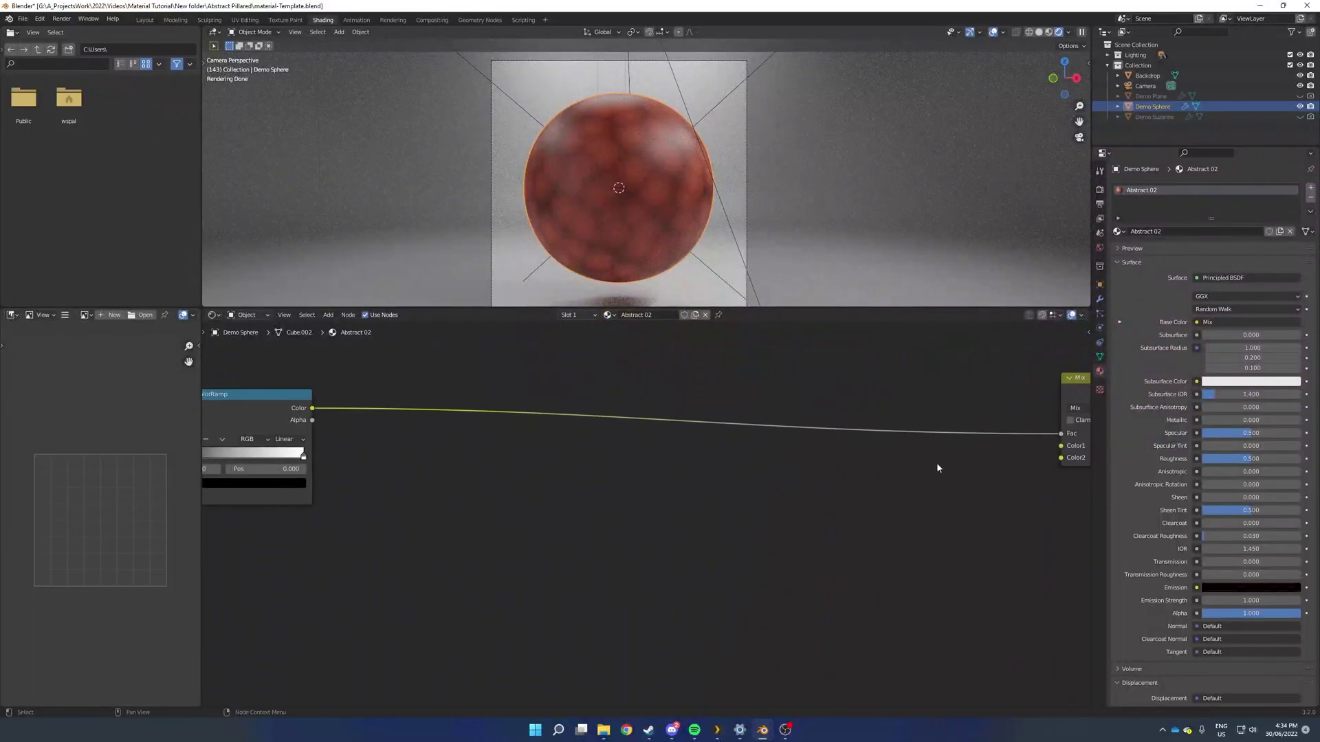
pyautogui.moveTo(508, 461); pyautogui.dragTo(779, 486, button='middle')
pyautogui.scroll(3, 780, 489)
pyautogui.keyDown('ctrl'); pyautogui.hscroll(-8, 780, 489); pyautogui.keyUp('ctrl')
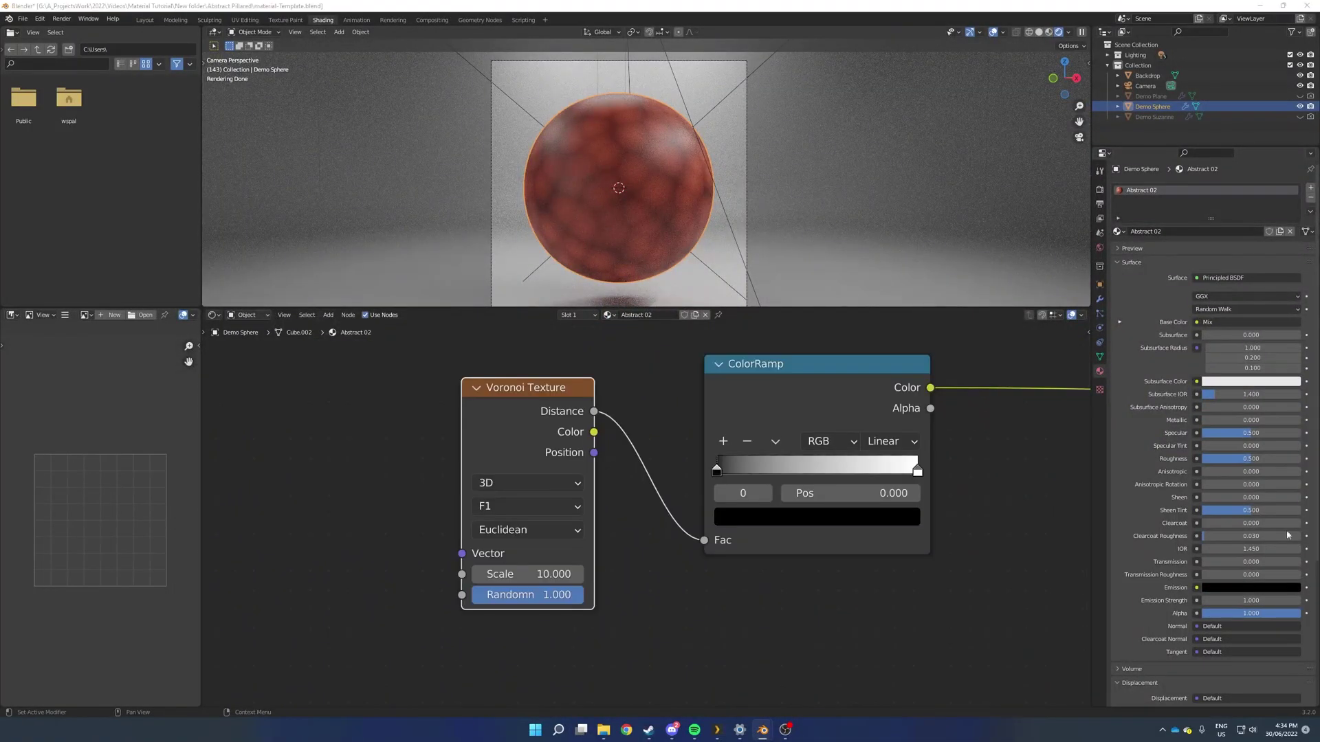
pyautogui.click(550, 594)
pyautogui.write('.')
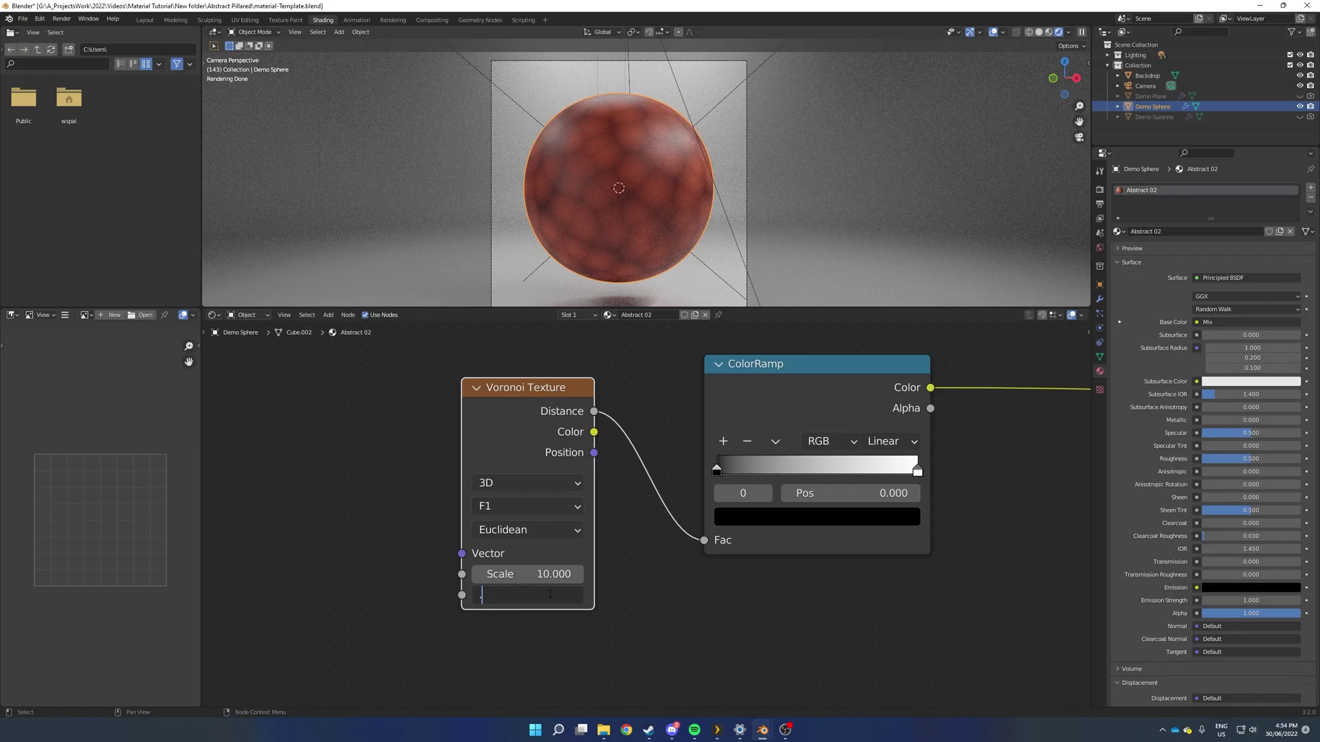
pyautogui.write('8')
pyautogui.press('Return')
# - Try tightening the ColorRamp's gradient by moving the black stop inward and the white stop to about 0.786
pyautogui.moveTo(662, 493); pyautogui.dragTo(468, 534, button='middle')
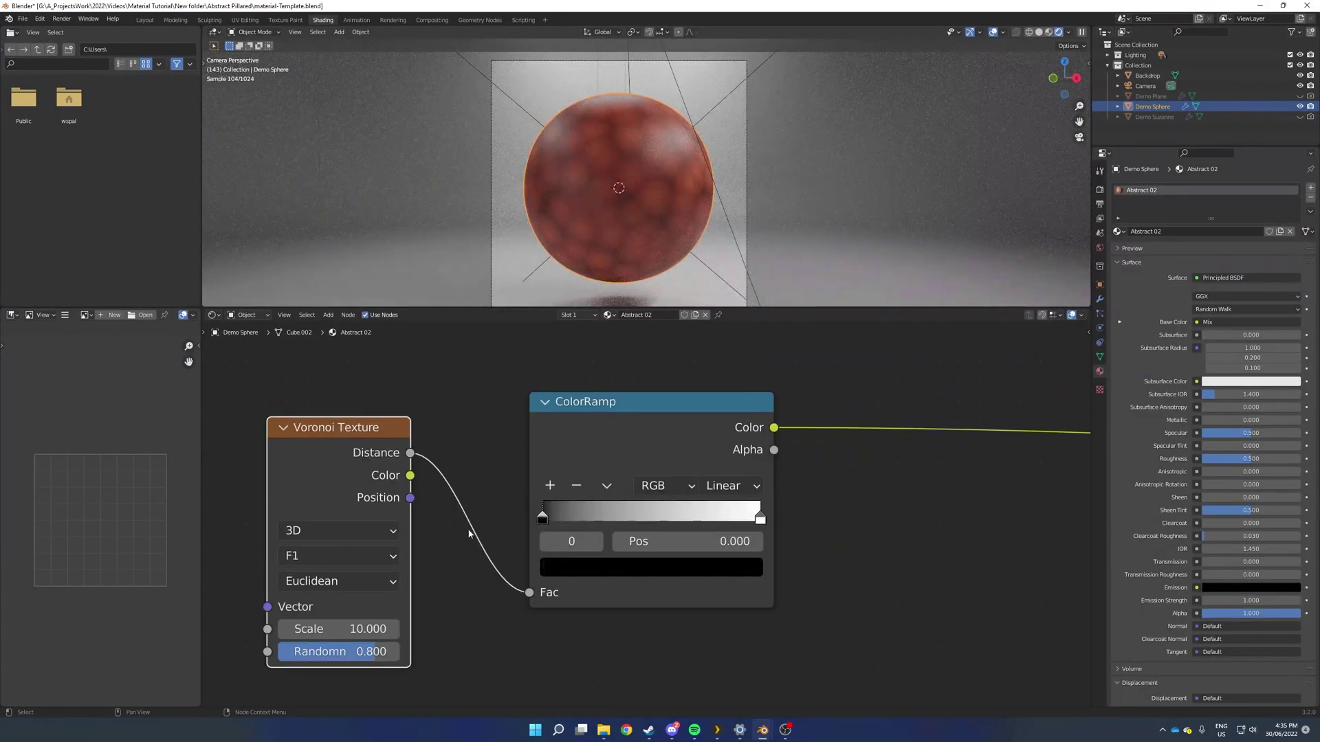
pyautogui.moveTo(545, 517); pyautogui.dragTo(616, 517)
pyautogui.click(759, 519)
pyautogui.moveTo(759, 520); pyautogui.dragTo(714, 518)
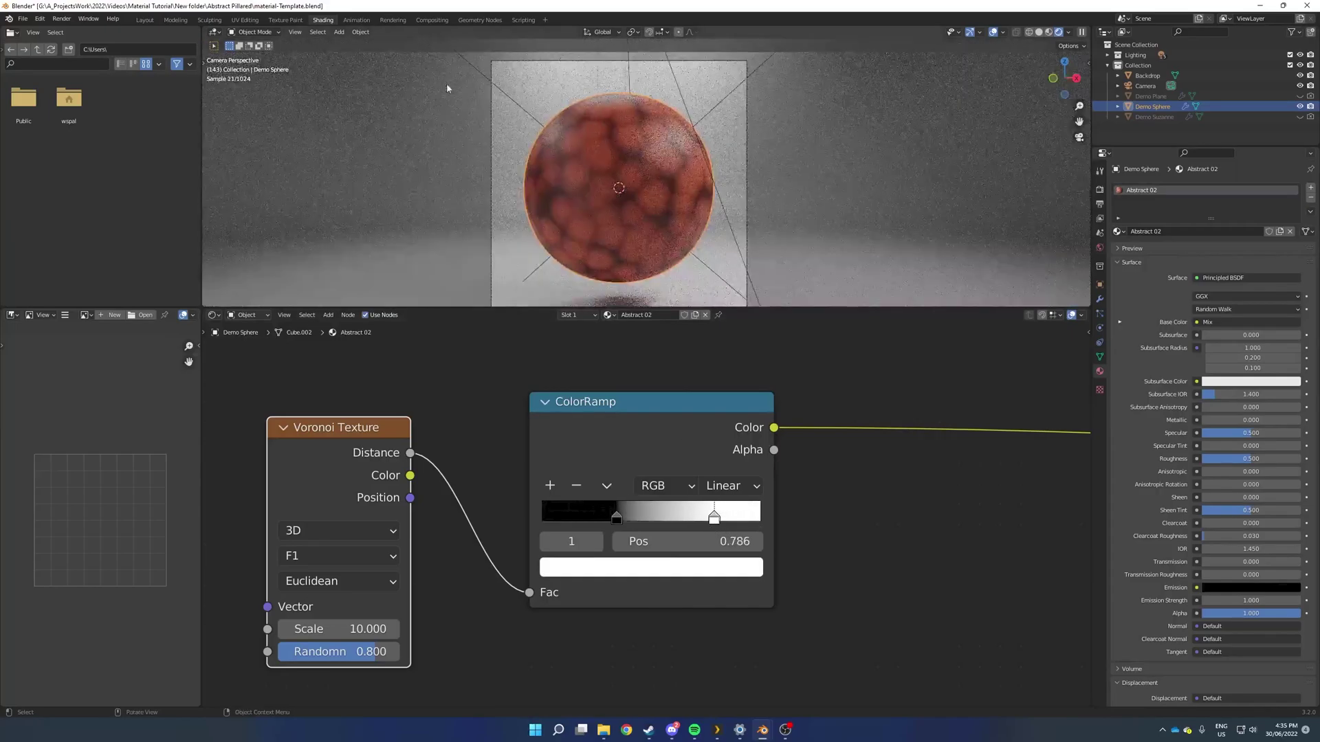
pyautogui.scroll(3, 633, 171)
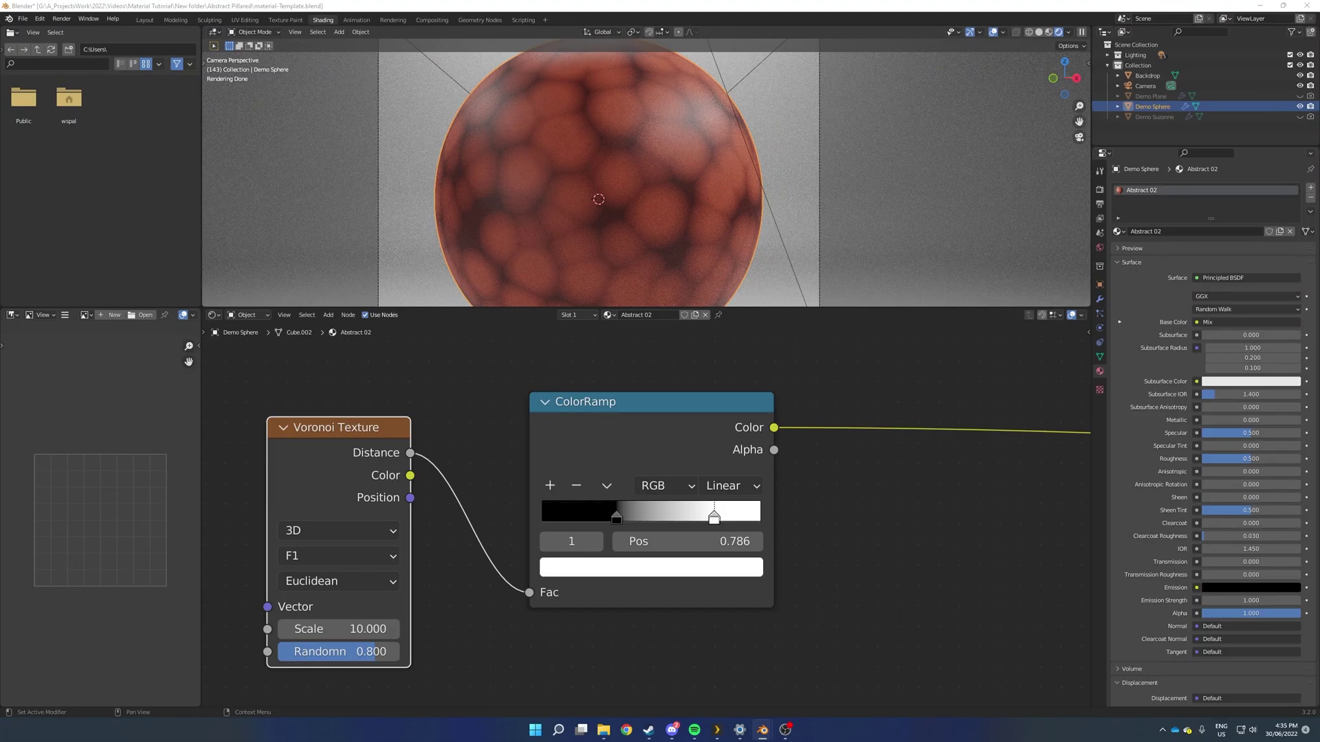
# - Move the ColorRamp's white stop to 1.000 and its black stop to about 0.432
pyautogui.moveTo(715, 518); pyautogui.dragTo(787, 509)
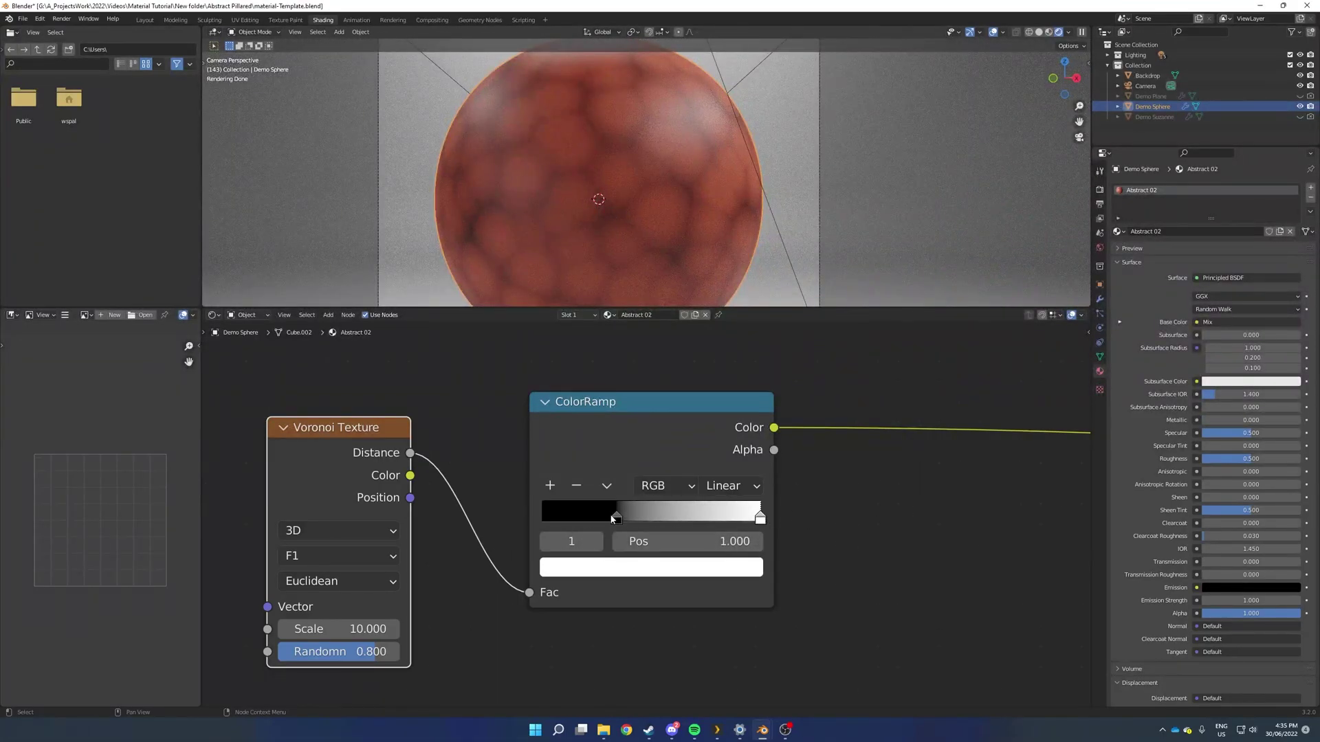
pyautogui.moveTo(612, 519); pyautogui.dragTo(636, 519)
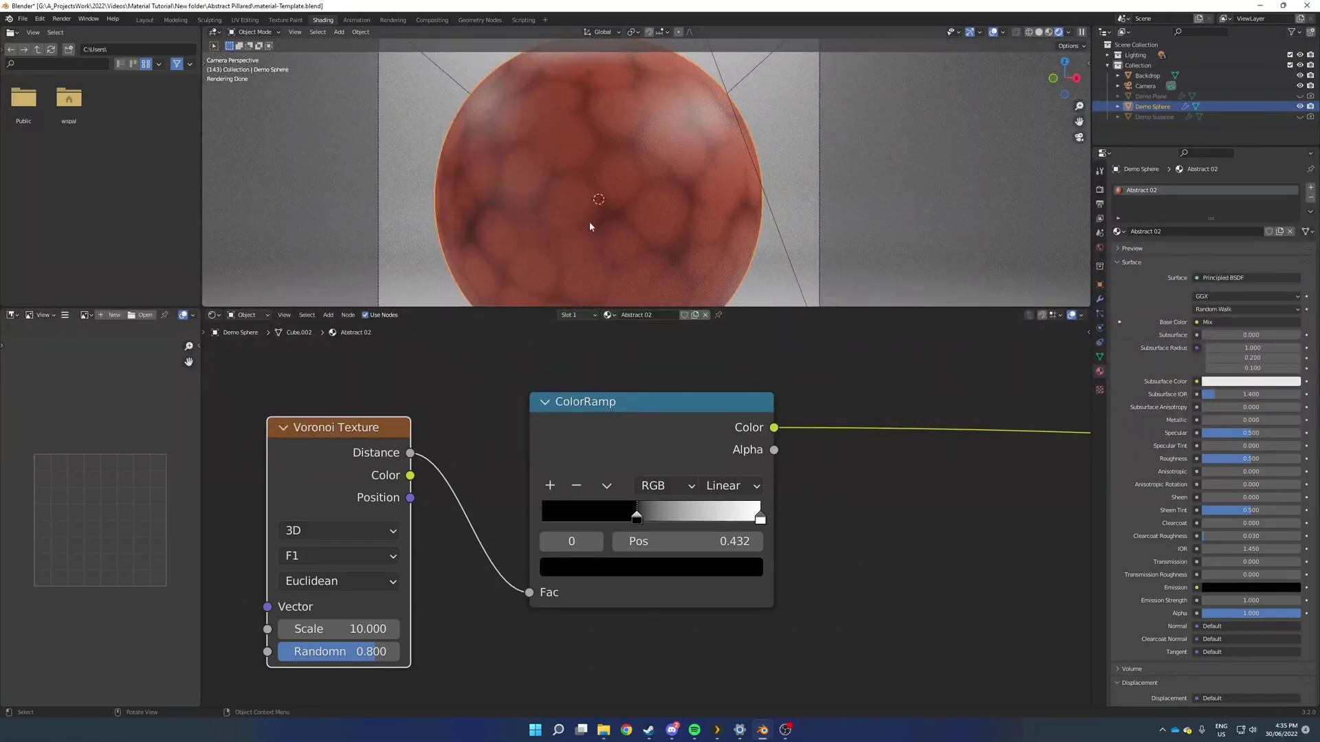
pyautogui.scroll(-2, 547, 371)
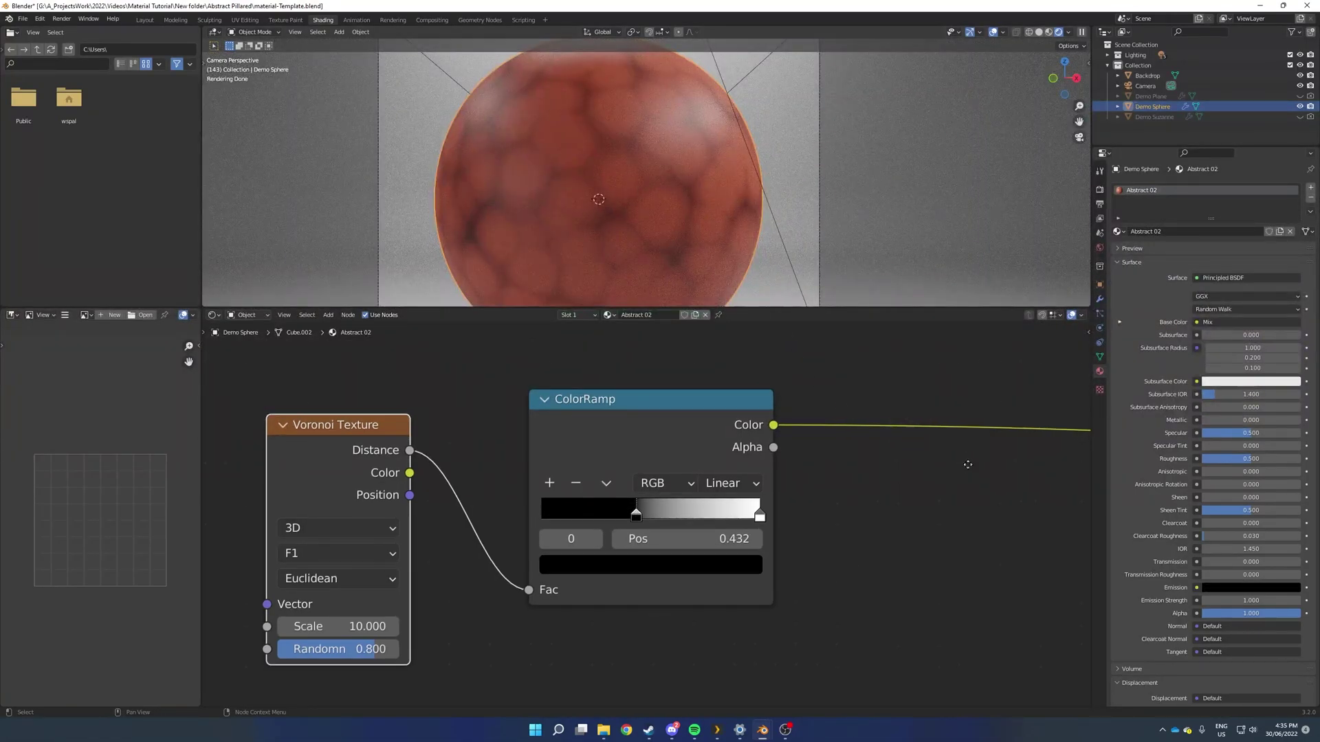
# - Duplicate the ColorRamp node directly below the original, and open the demo sphere's modifier settings
pyautogui.scroll(-3, 834, 437)
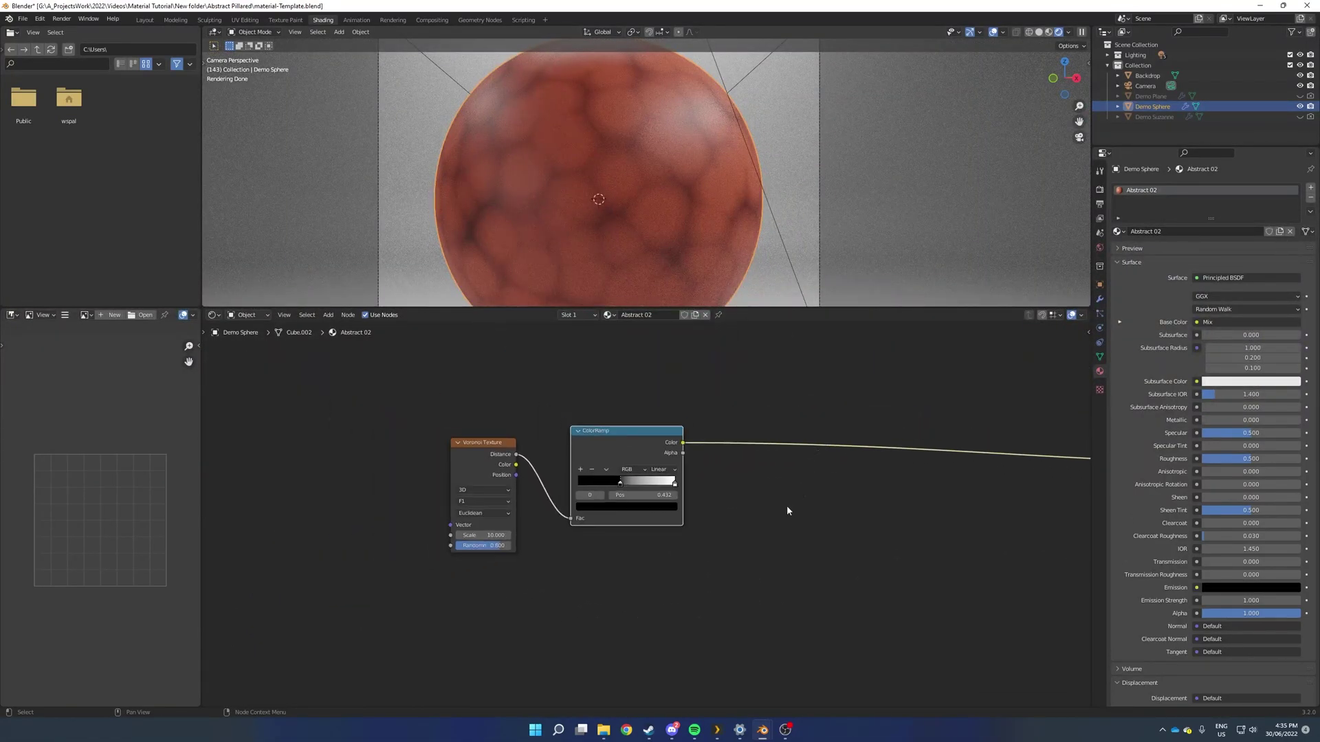
pyautogui.hotkey('shift', 'd')
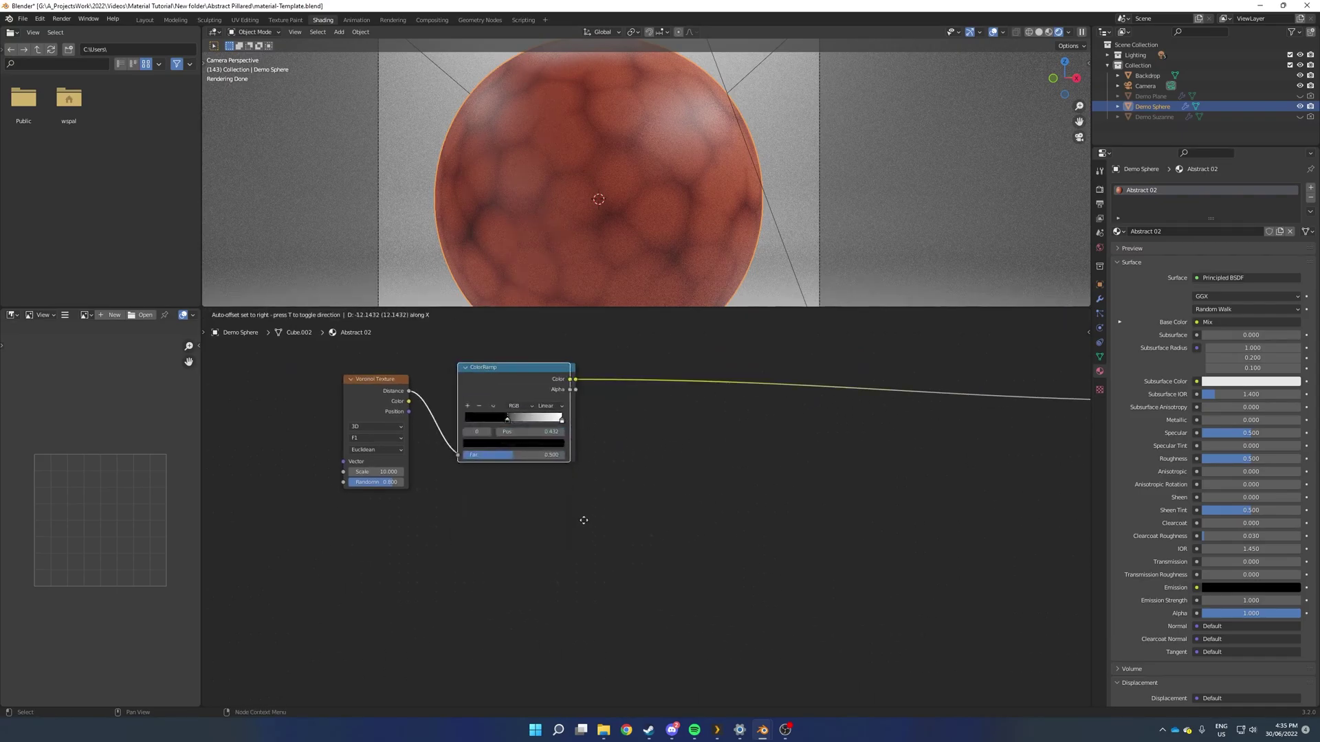
pyautogui.click(586, 512)
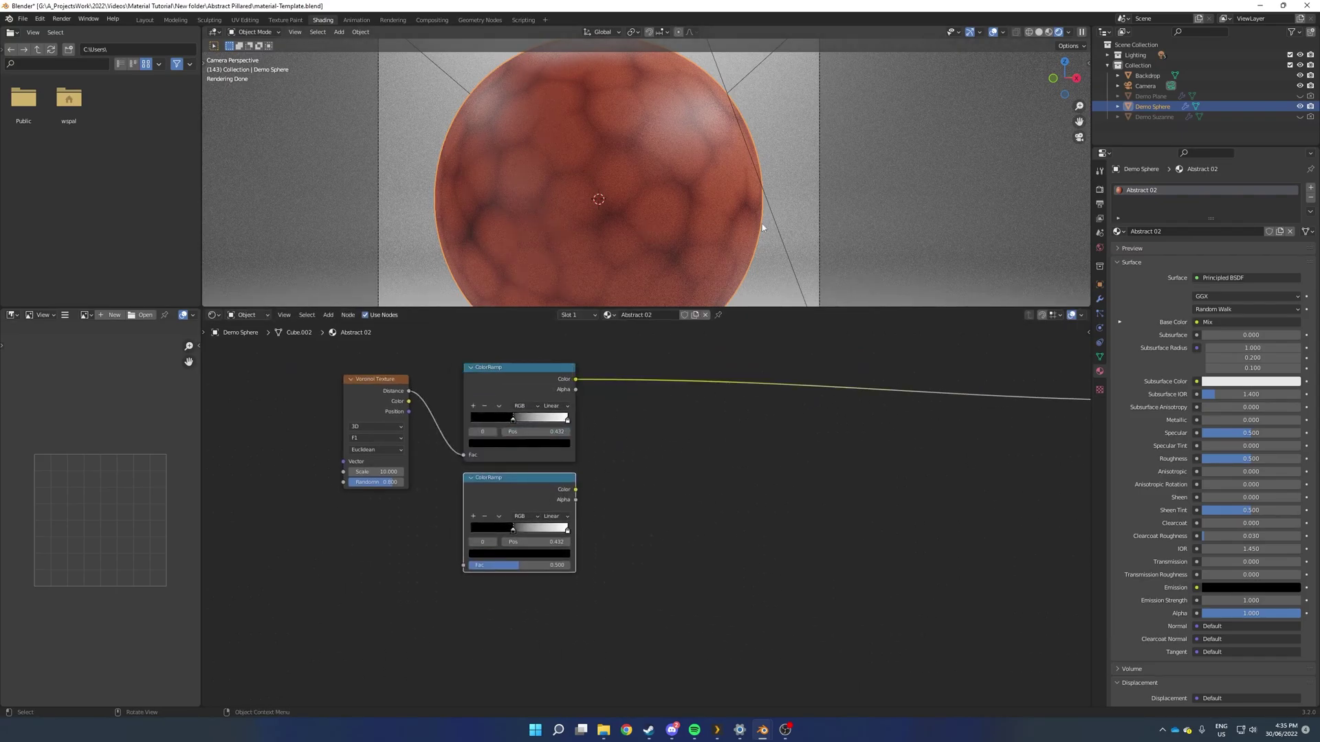
pyautogui.click(1099, 299)
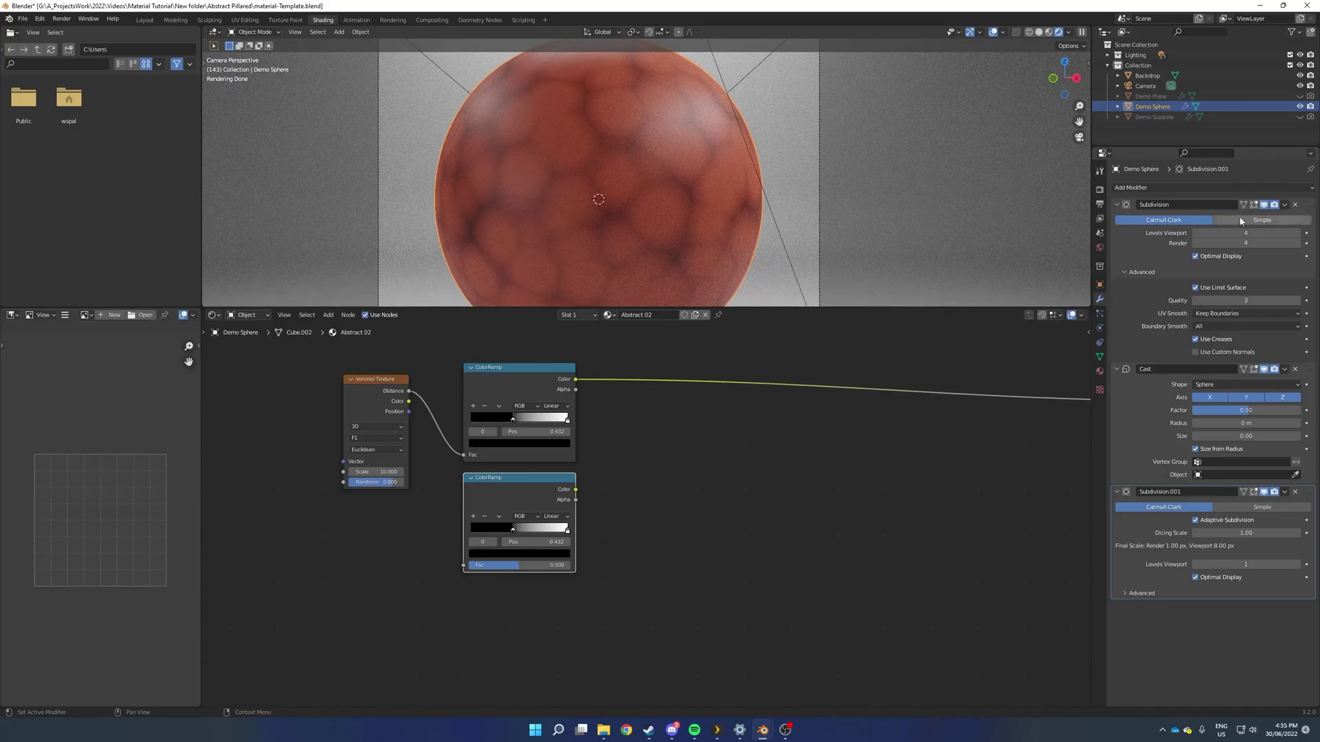
# - Add a Math node beside the duplicated ColorRamp and set its operation to Greater Than
pyautogui.scroll(1, 753, 468)
pyautogui.moveTo(754, 468); pyautogui.dragTo(681, 415, button='middle')
pyautogui.click(677, 418)
pyautogui.hotkey('shift', 'a')
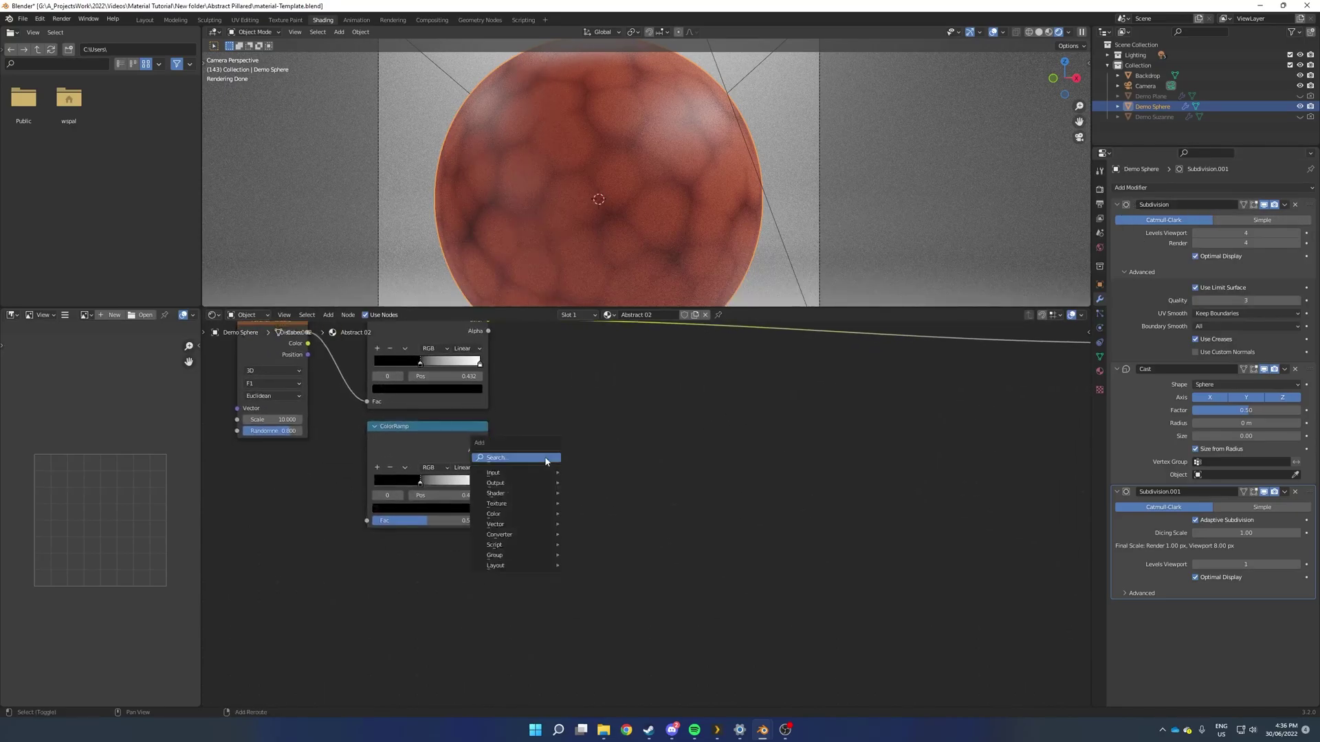
pyautogui.click(547, 458)
pyautogui.write('math')
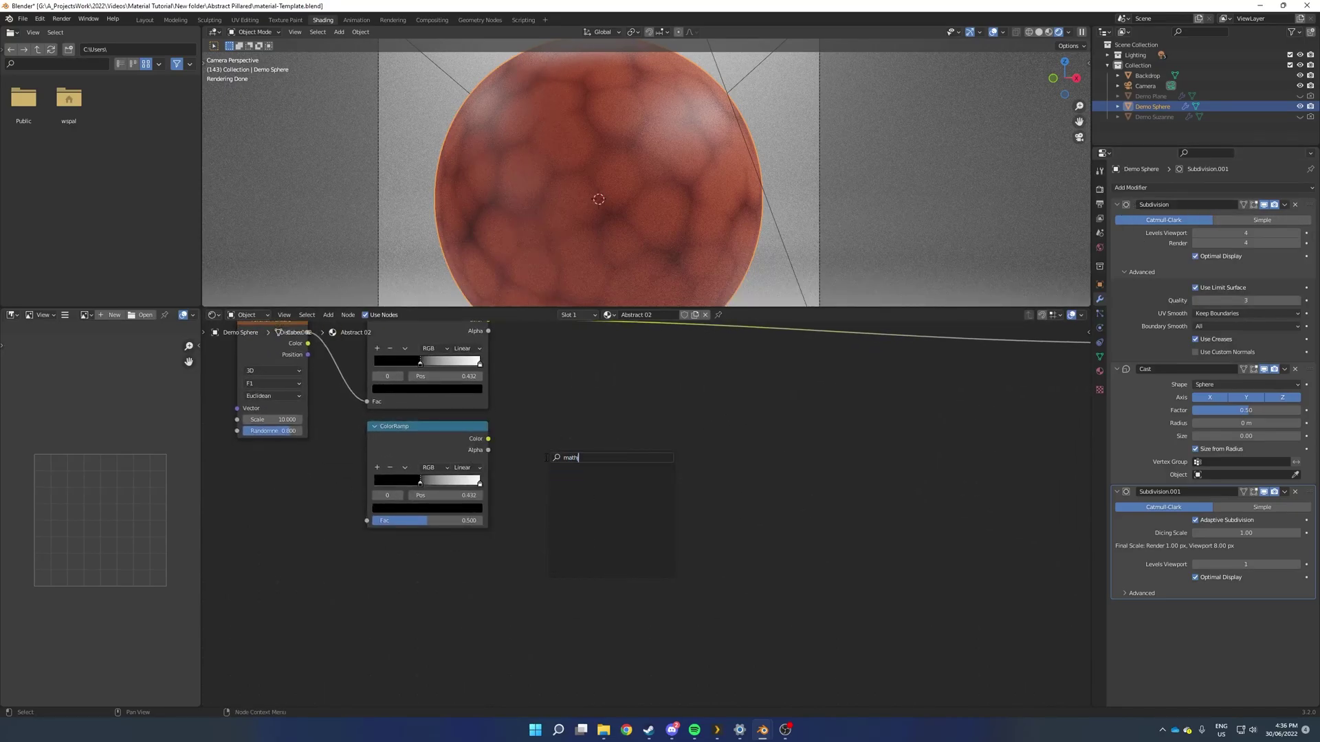
pyautogui.press('Return')
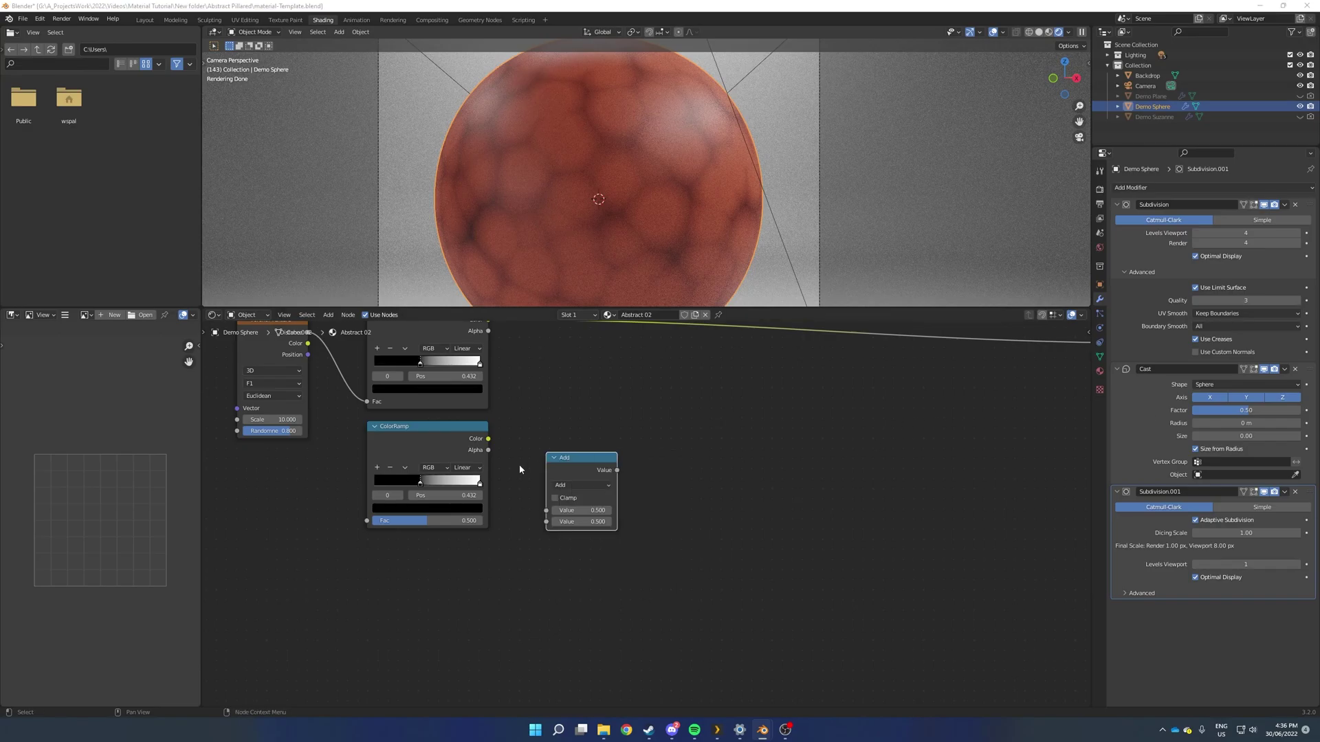
pyautogui.scroll(1, 562, 477)
pyautogui.click(548, 478)
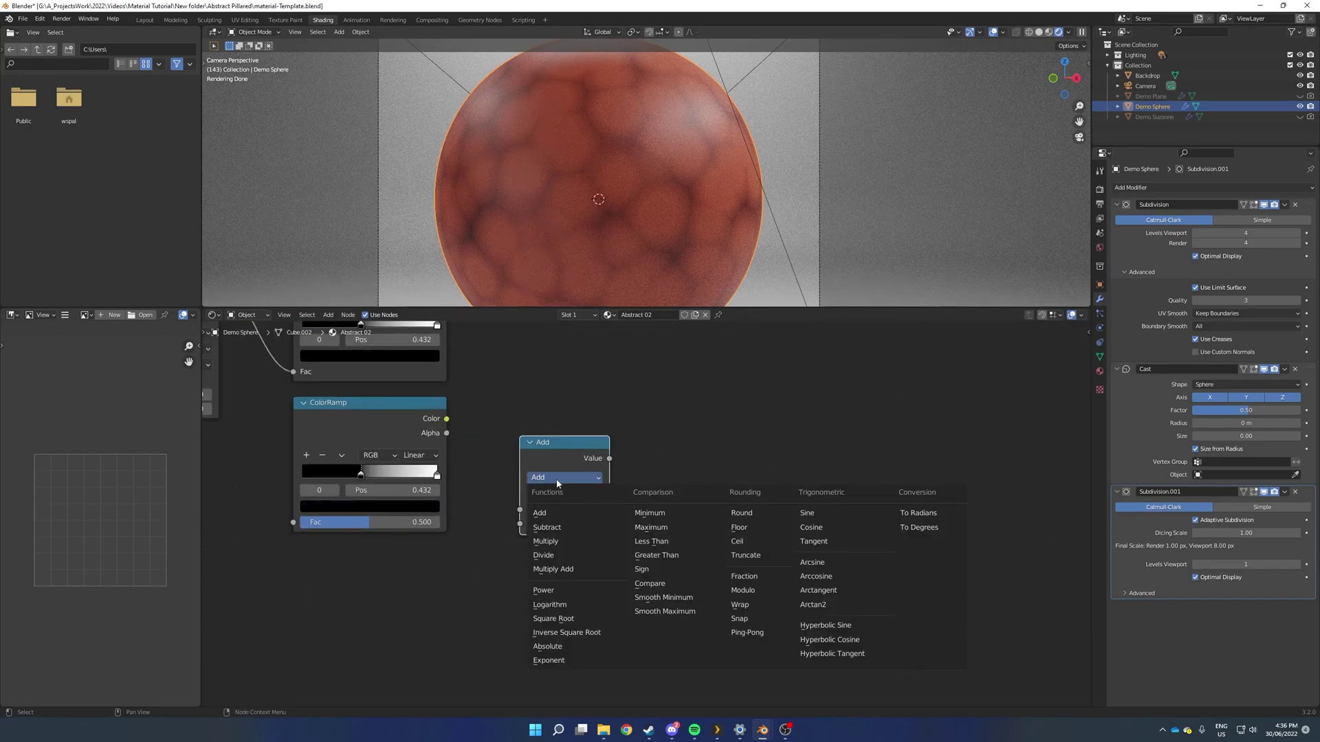
pyautogui.click(657, 555)
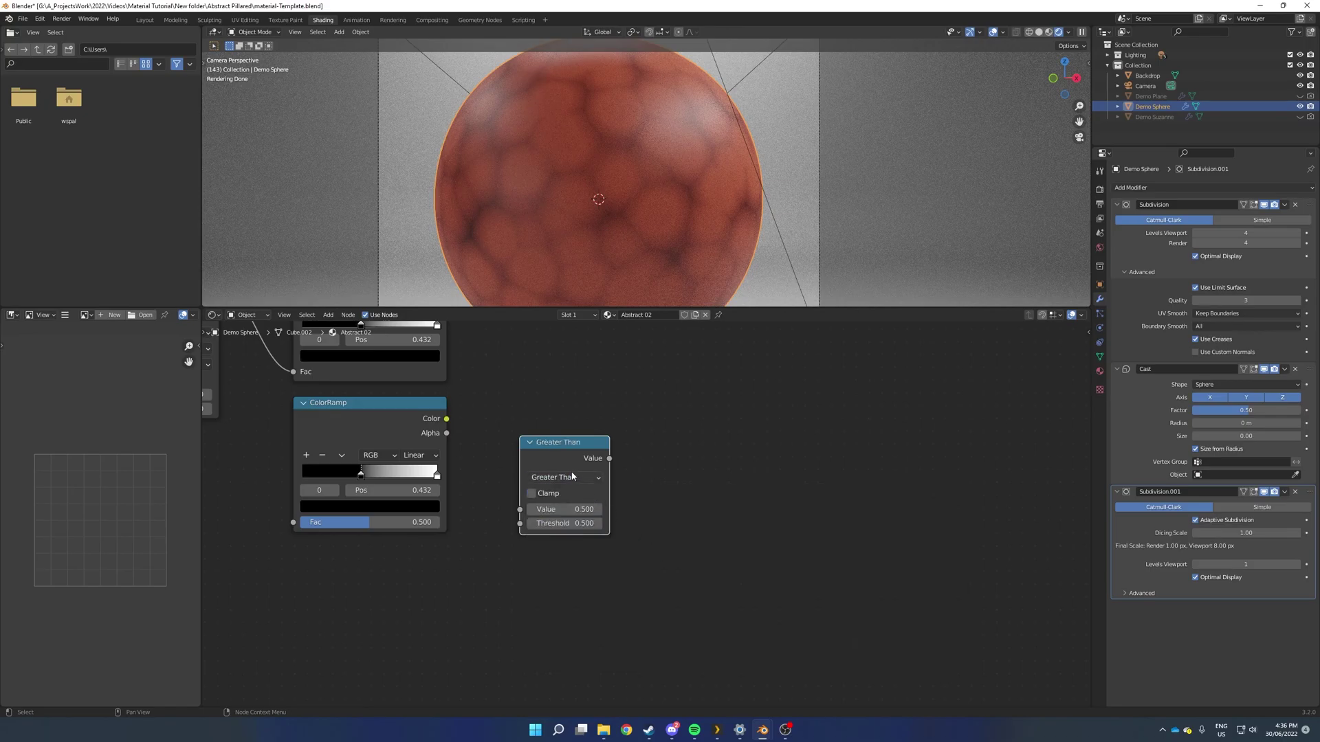
# - Set the Greater Than node's Threshold to 0.05
pyautogui.moveTo(667, 452); pyautogui.dragTo(704, 453, button='middle')
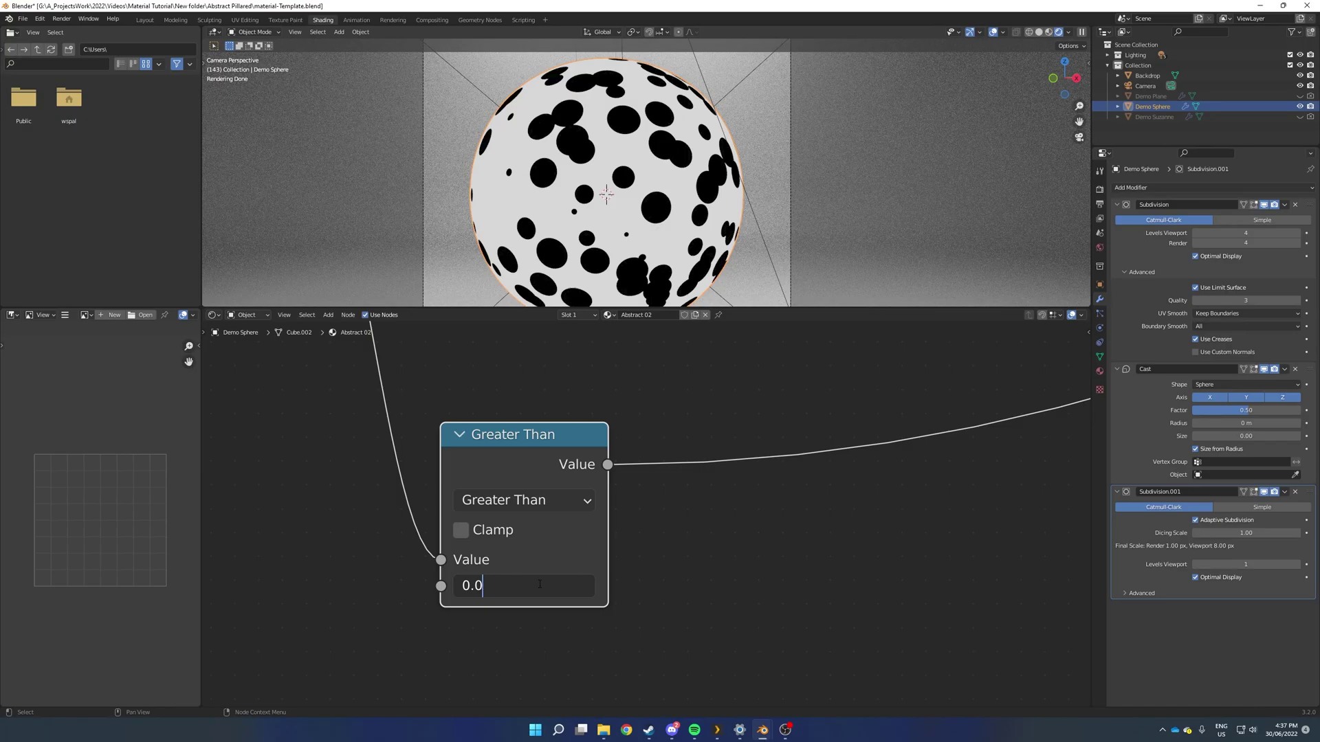
pyautogui.write('5')
pyautogui.press('Return')
pyautogui.scroll(-4, 658, 167)
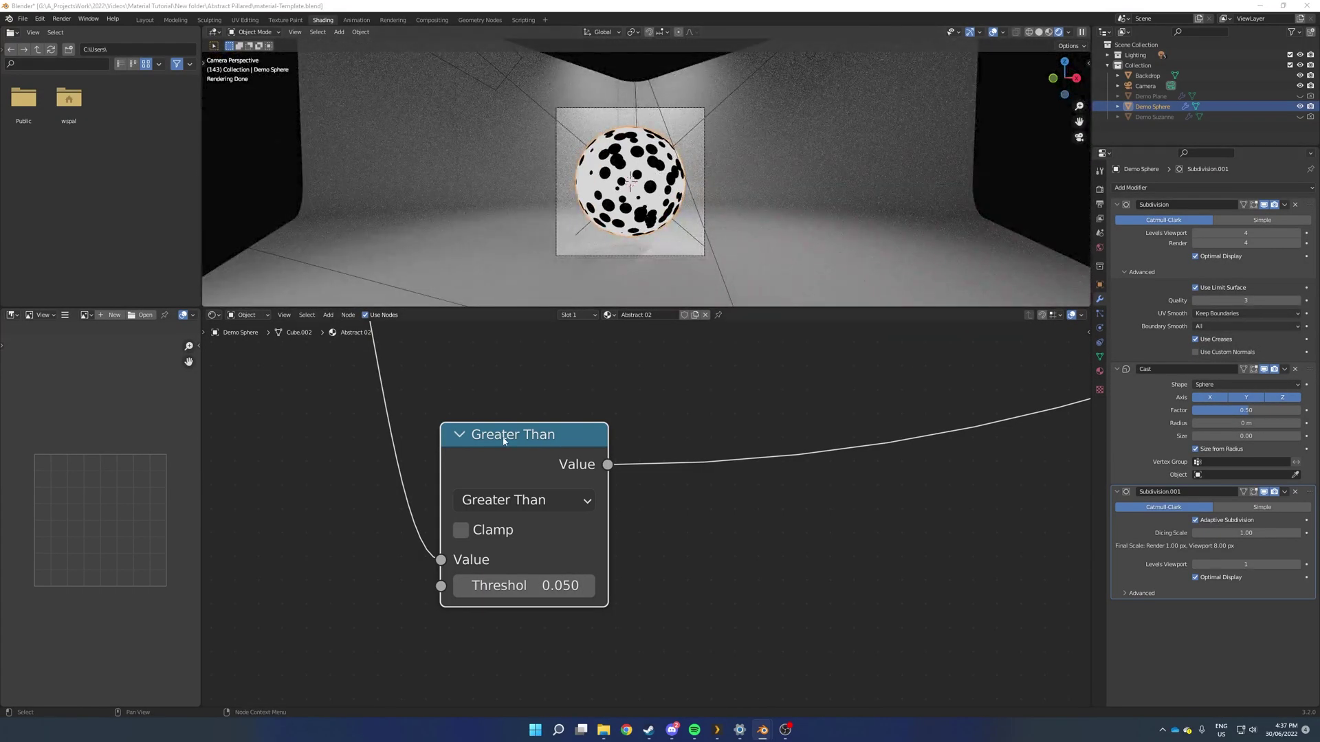
# - Duplicate the Greater Than node inline after the original and set the copy's operation to Add
pyautogui.hotkey('shift', 'd')
pyautogui.click(772, 419)
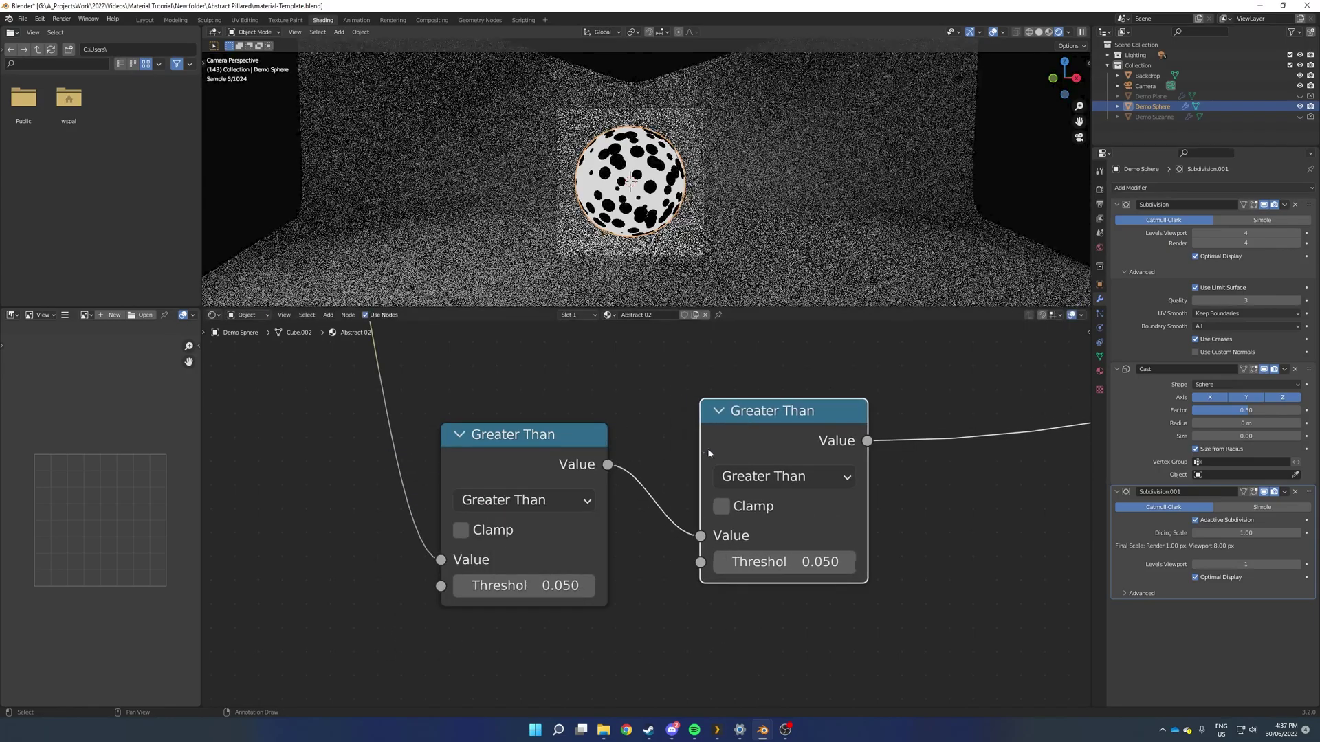
pyautogui.click(754, 477)
pyautogui.press('a')
pyautogui.scroll(-5, 883, 479)
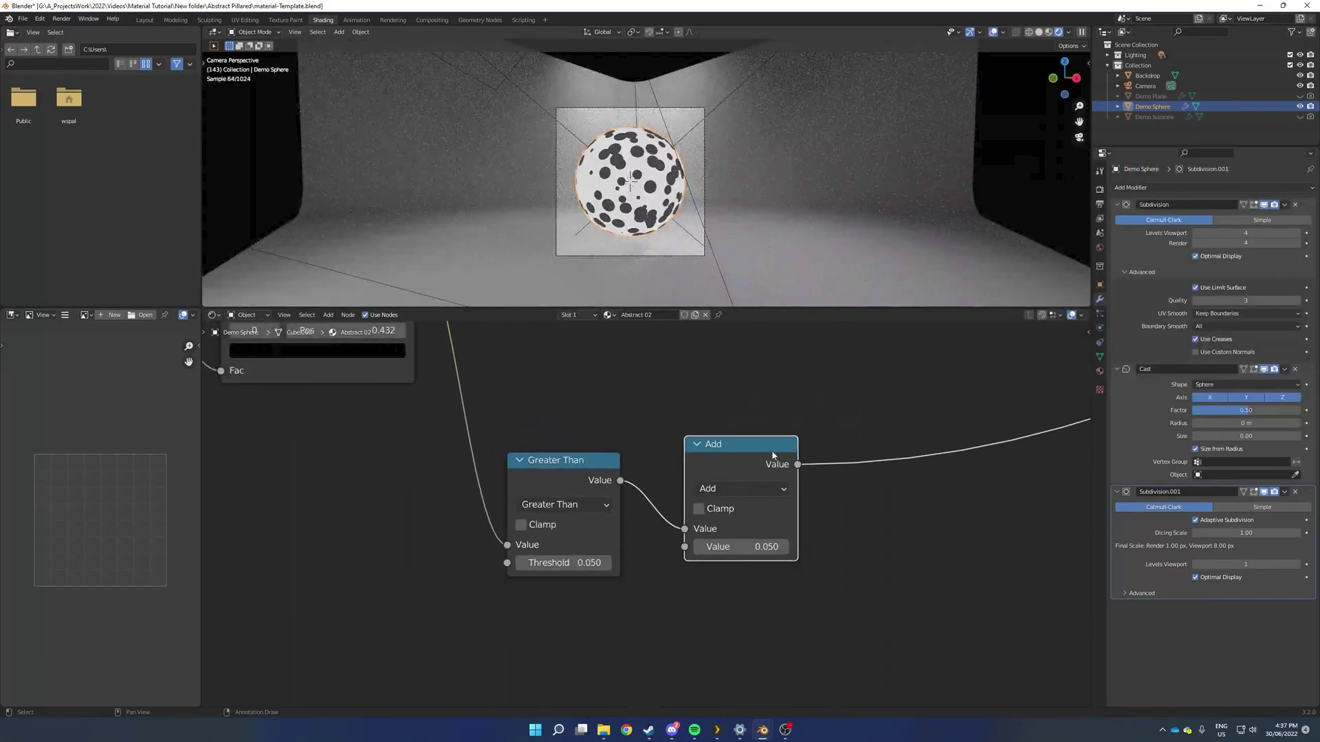
pyautogui.moveTo(760, 452); pyautogui.dragTo(761, 465)
pyautogui.scroll(-1, 761, 464)
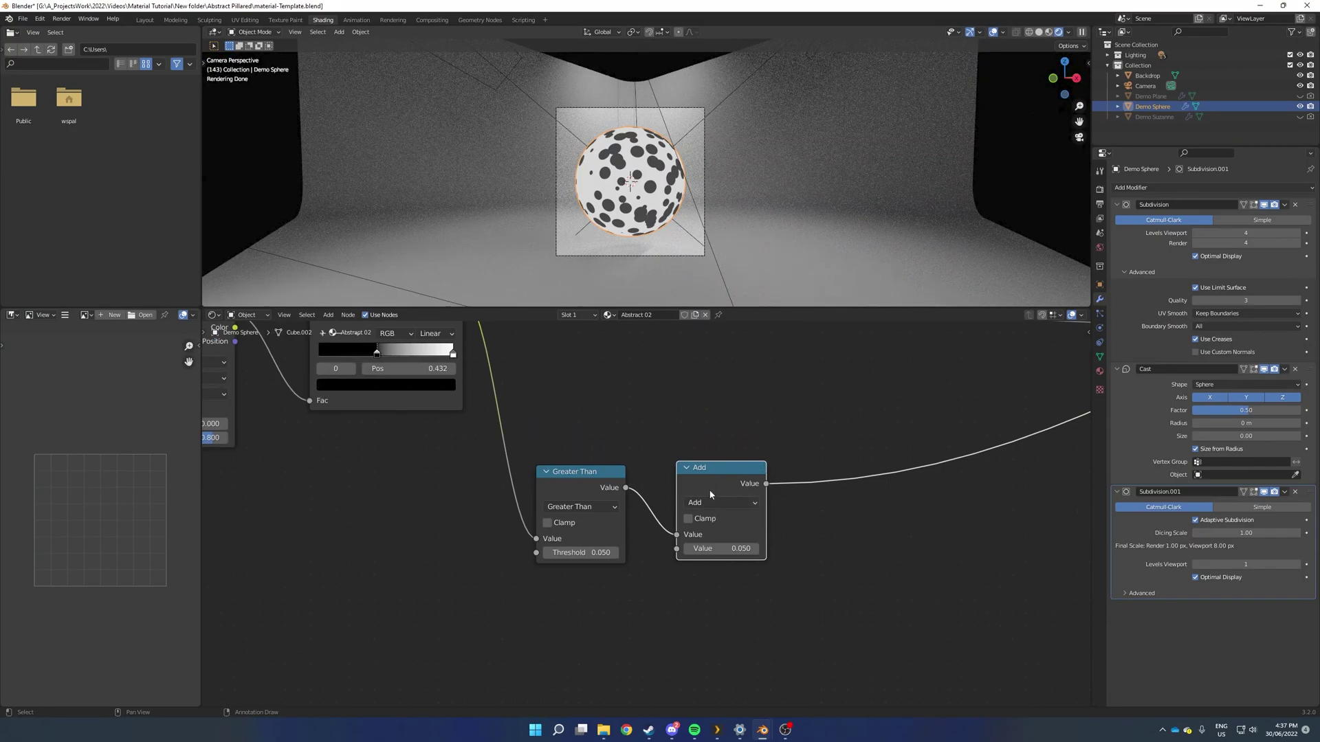
pyautogui.scroll(-2, 588, 398)
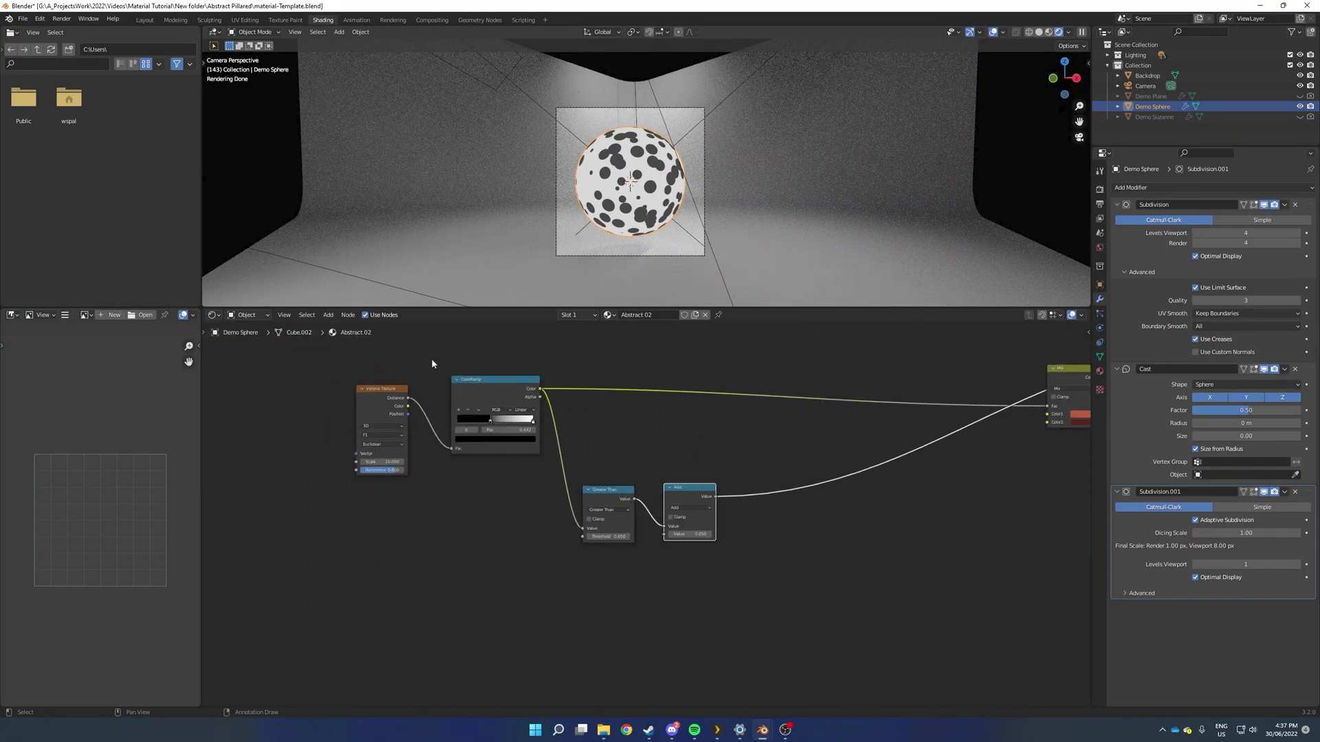
# - Duplicate the Greater Than node directly below the original
pyautogui.click(568, 400)
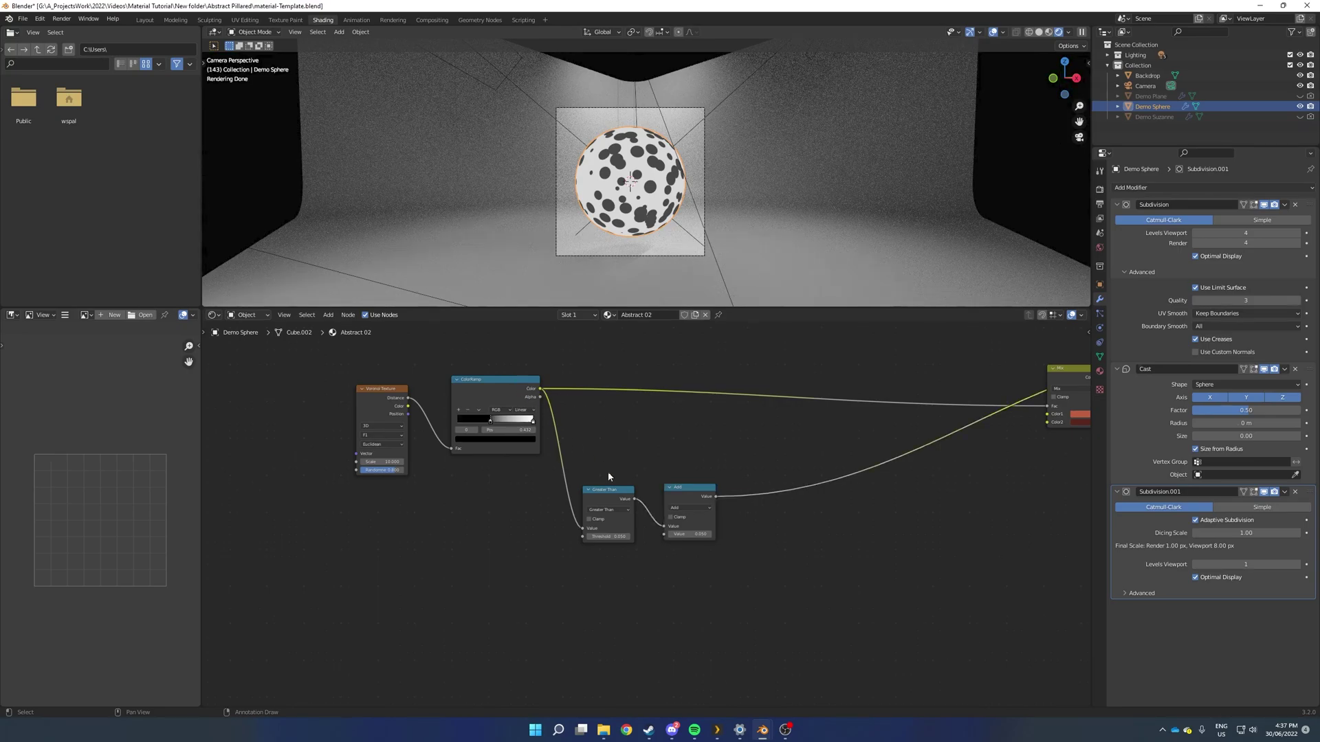
pyautogui.click(602, 489)
pyautogui.scroll(1, 599, 433)
pyautogui.moveTo(602, 489); pyautogui.dragTo(605, 401, button='middle')
pyautogui.scroll(6, 626, 139)
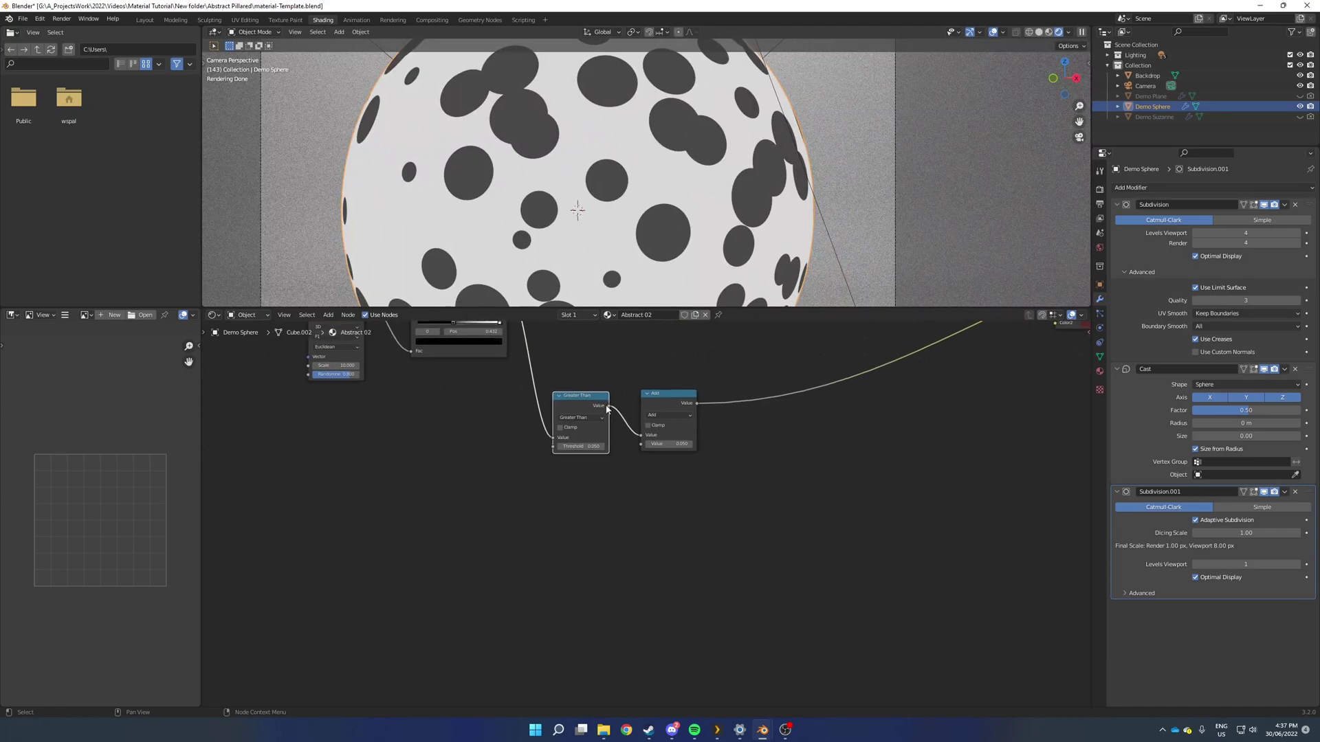
pyautogui.hotkey('shift', 'd')
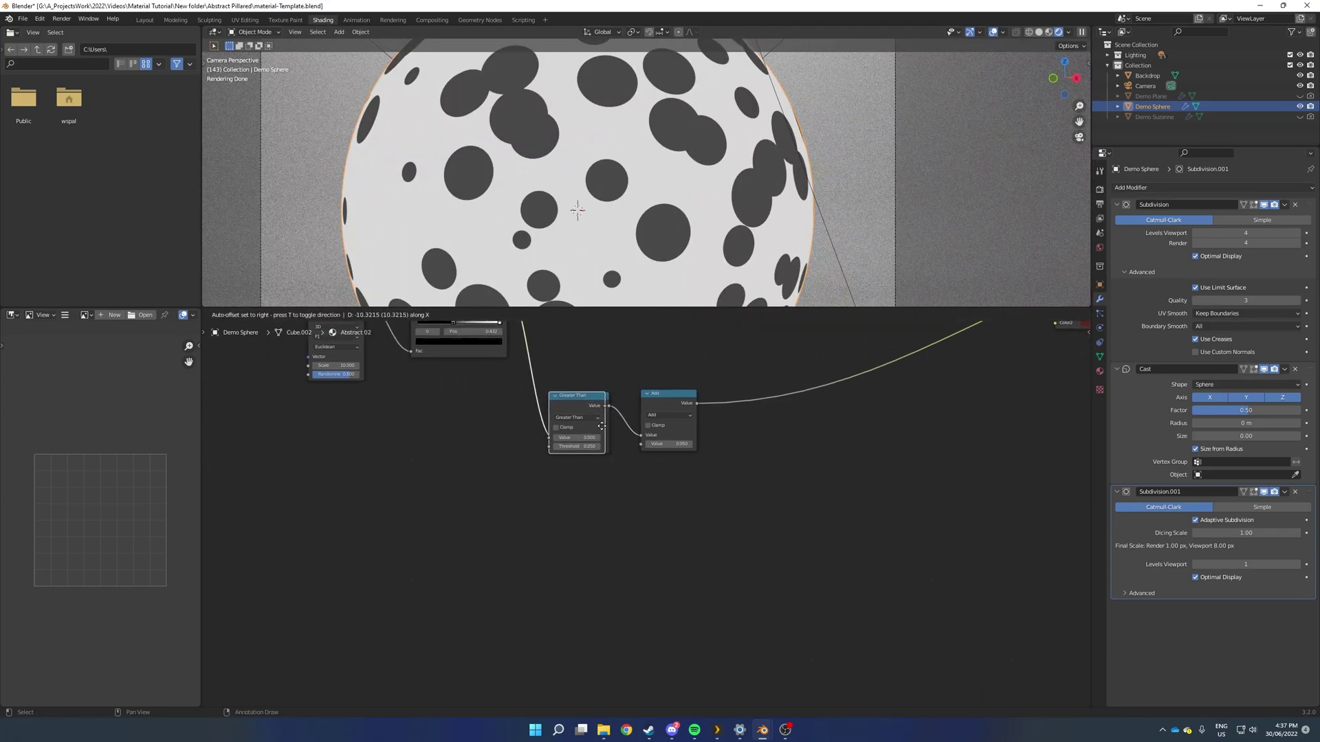
pyautogui.press('y')
pyautogui.click(611, 476)
pyautogui.scroll(-1, 589, 530)
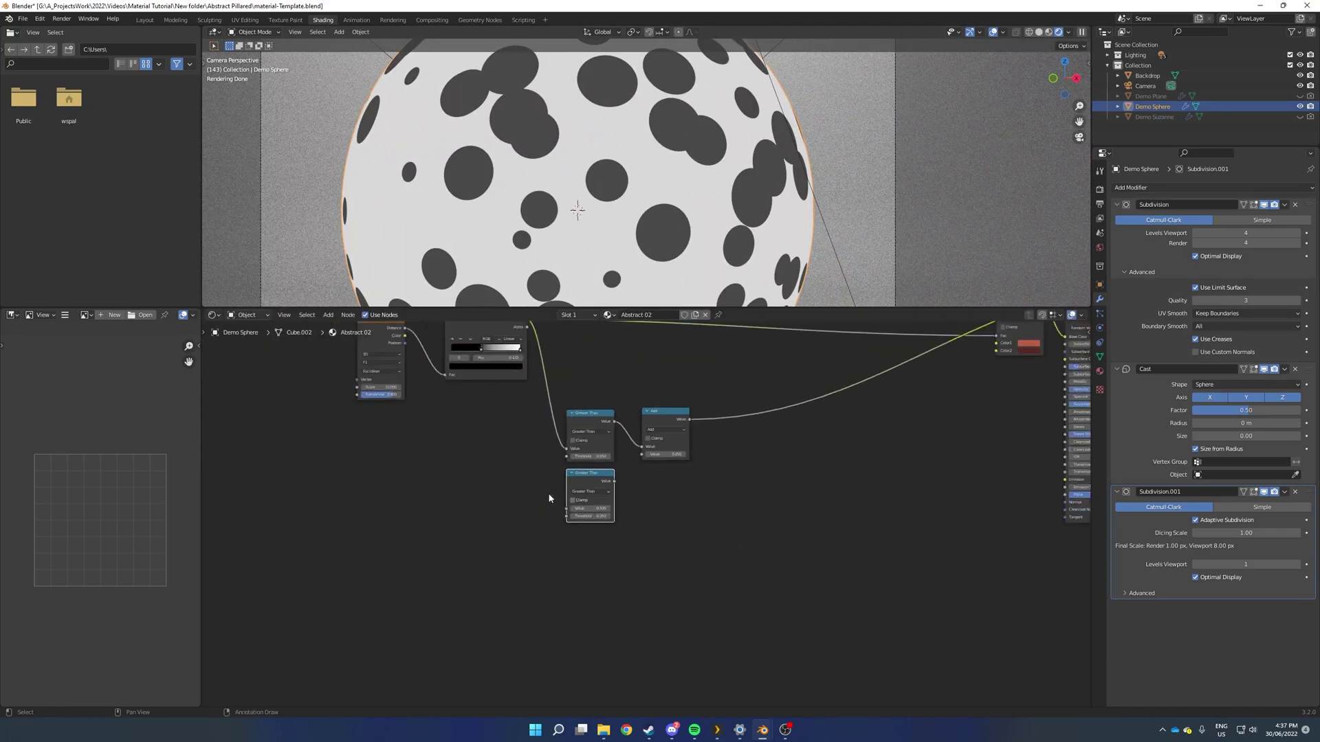
# - Connect the first ColorRamp's Color to the second Greater Than node's Value and preview that node on the sphere
pyautogui.moveTo(545, 335); pyautogui.dragTo(548, 372, button='middle')
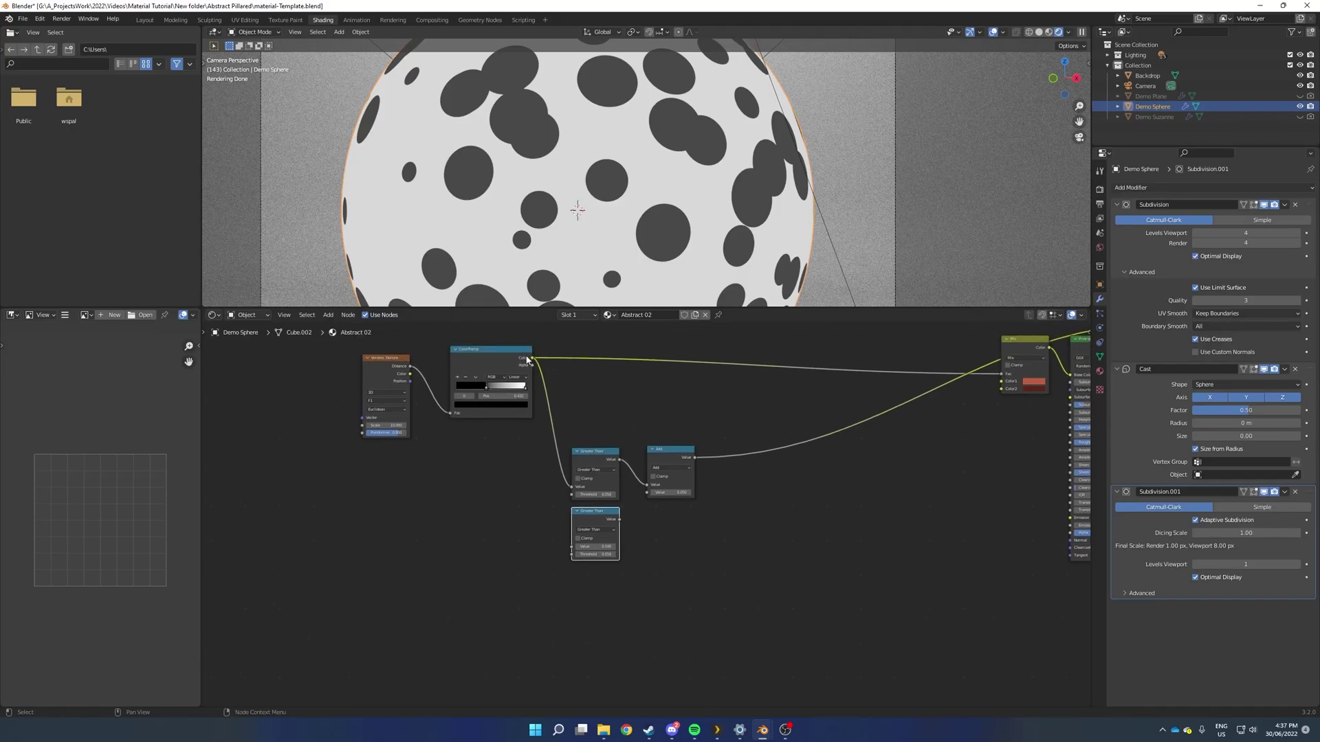
pyautogui.moveTo(528, 359); pyautogui.dragTo(574, 549)
pyautogui.keyDown('ctrl'); pyautogui.keyDown('shift'); pyautogui.click(606, 523); pyautogui.keyUp('shift'); pyautogui.keyUp('ctrl')
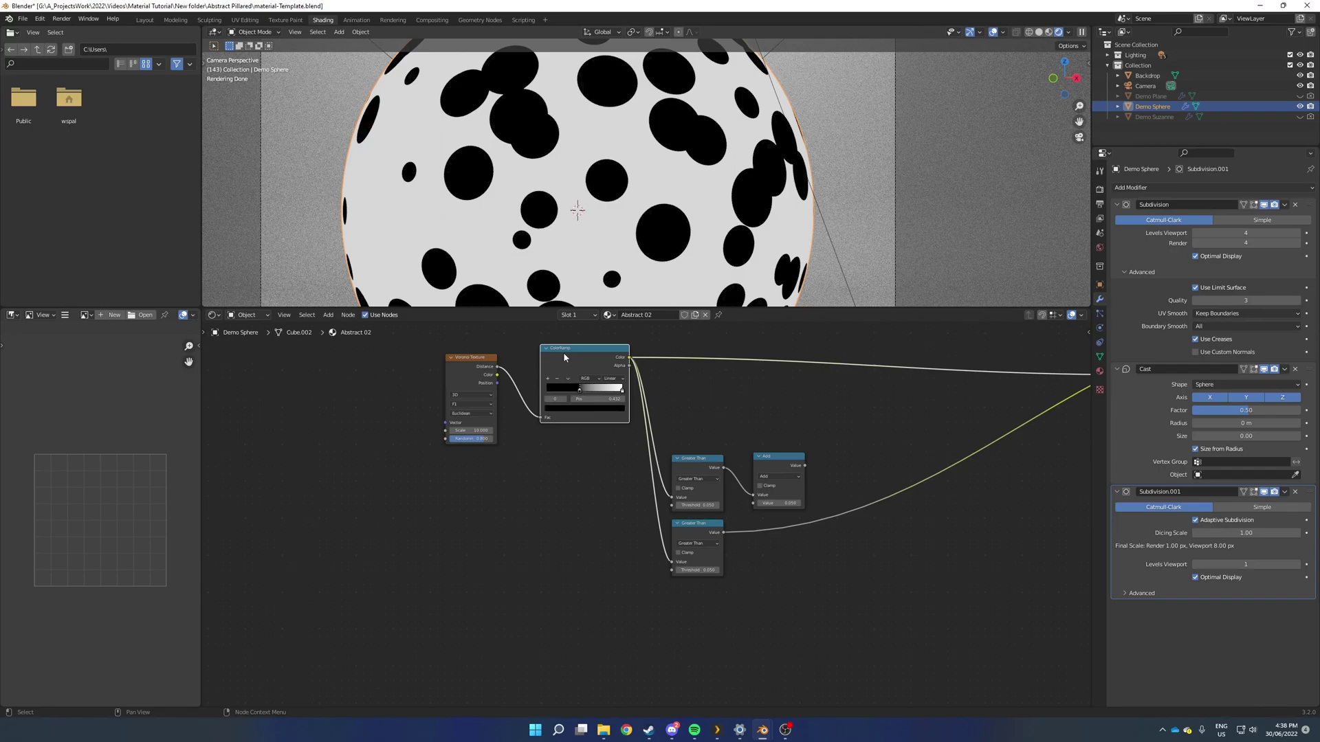
# - Duplicate the ColorRamp below the original and connect its Color to the second Greater Than node's Threshold
pyautogui.hotkey('shift', 'd')
pyautogui.click(545, 556)
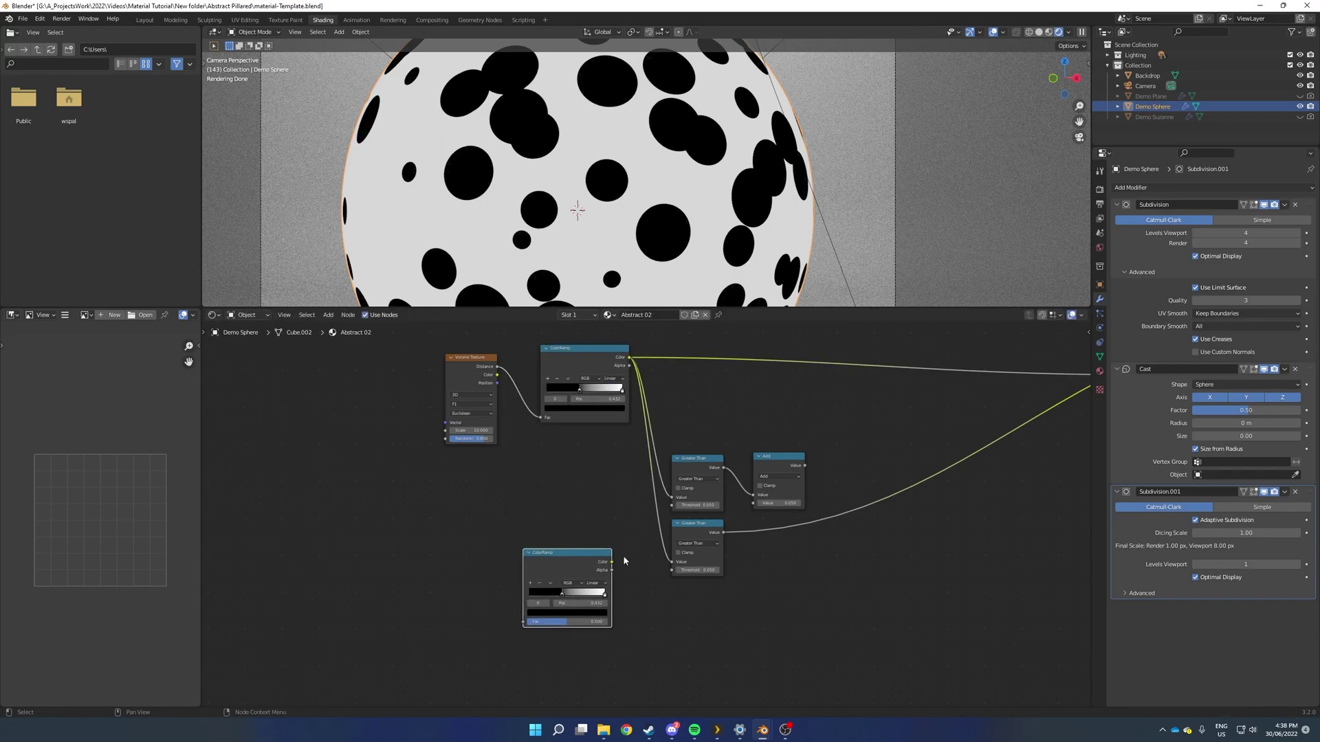
pyautogui.moveTo(611, 561); pyautogui.dragTo(672, 570)
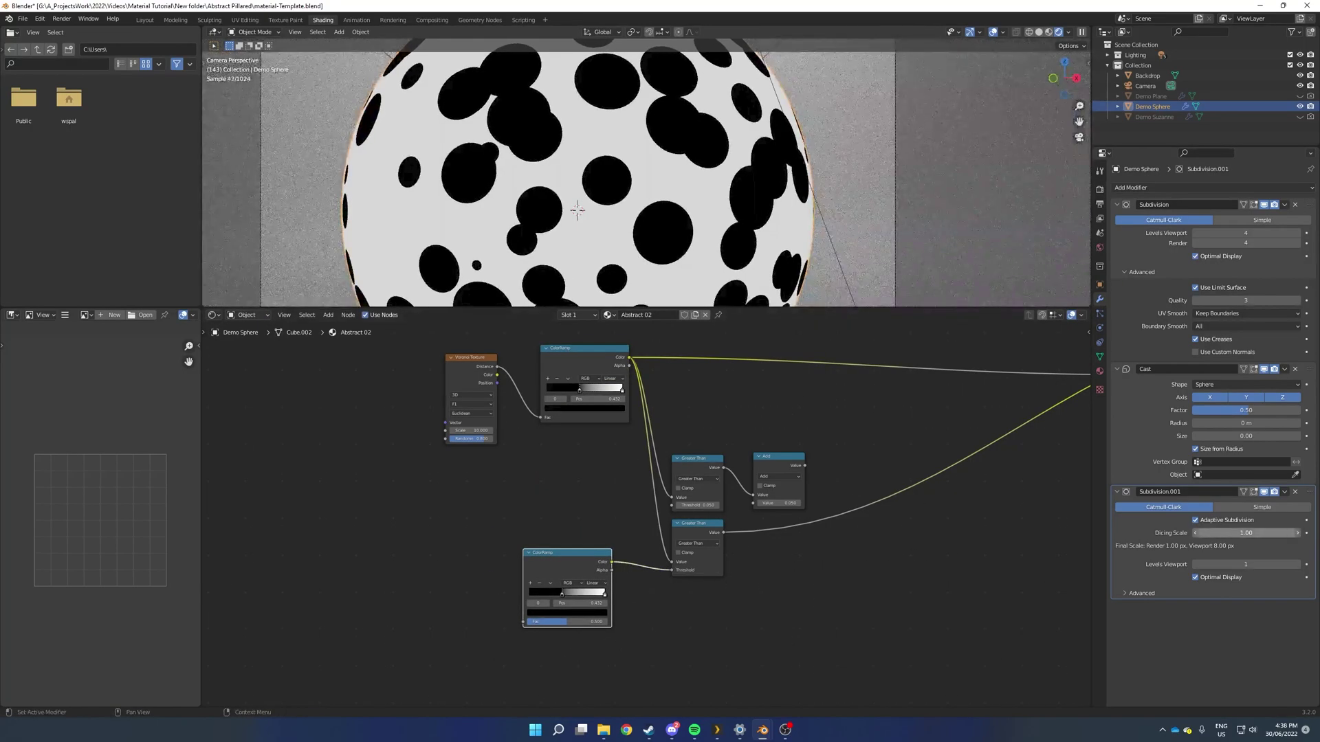
# - Move the duplicated ColorRamp's black stop to about 0.400
pyautogui.scroll(3, 646, 516)
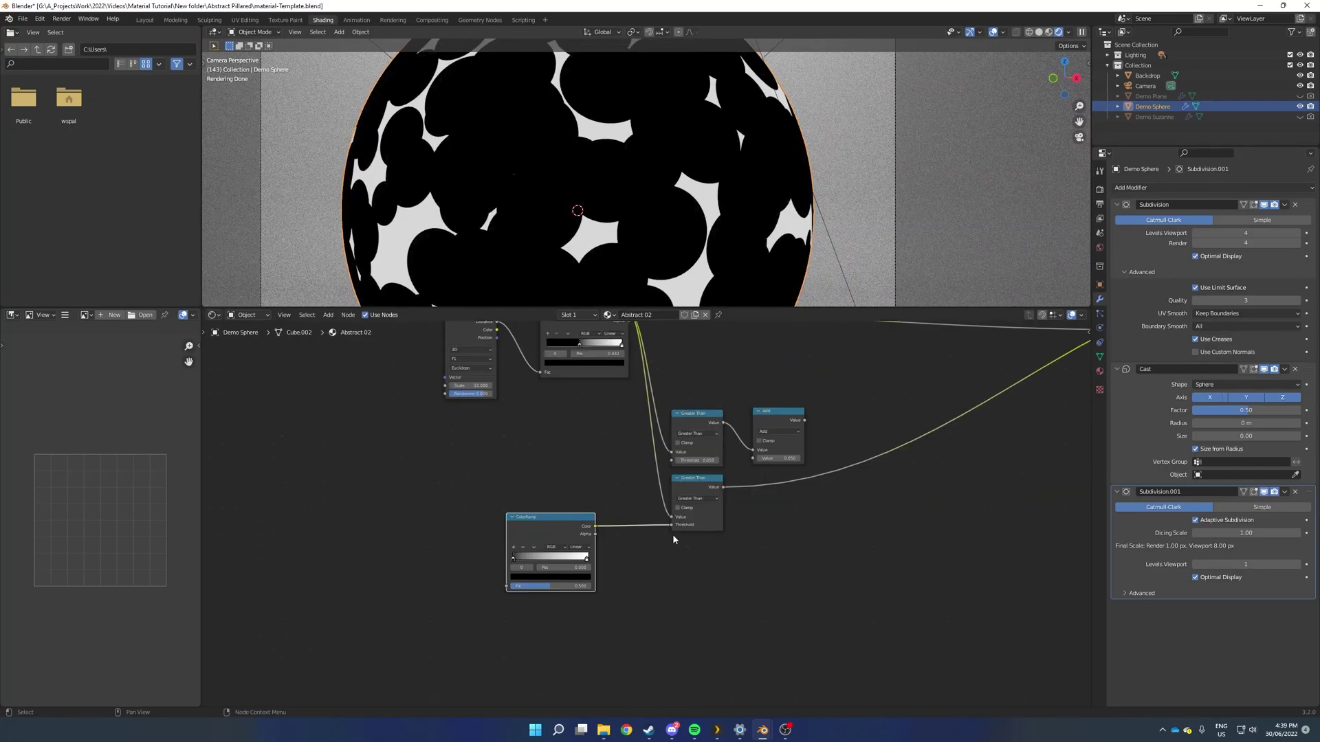
pyautogui.scroll(1, 673, 534)
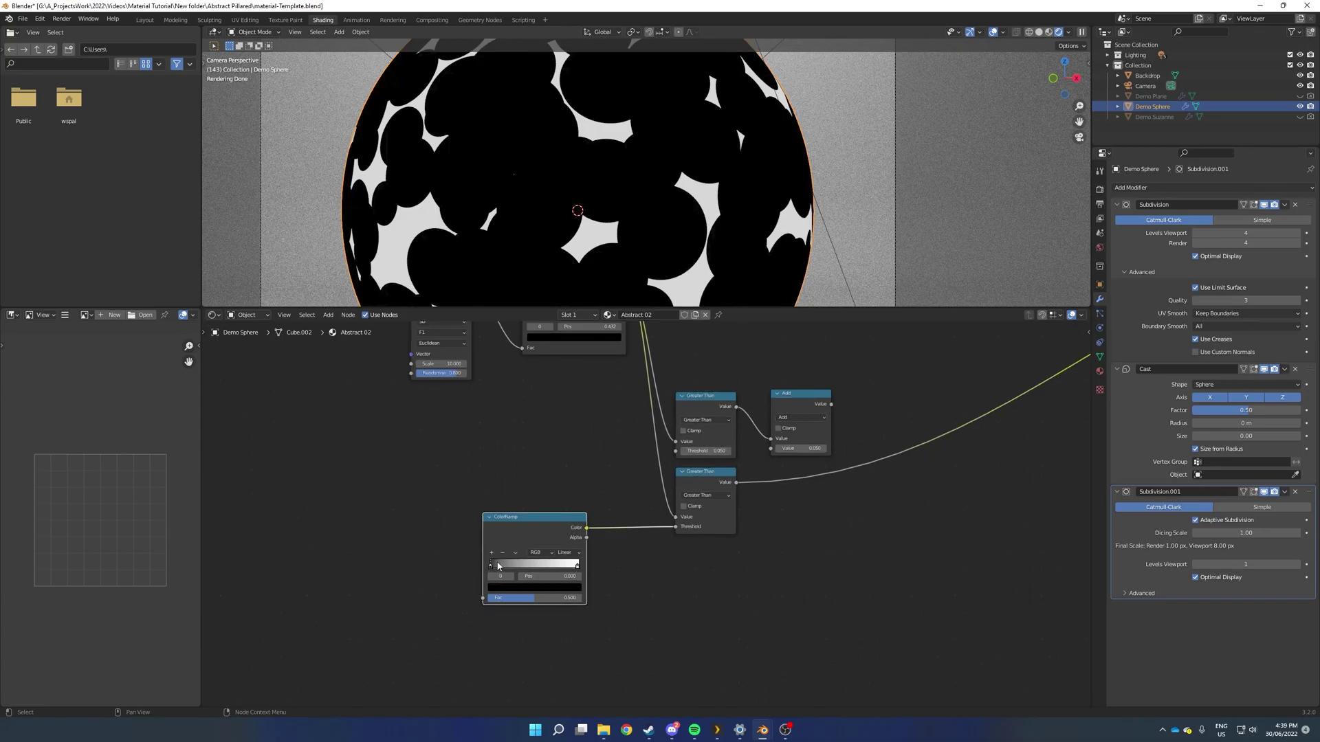
pyautogui.moveTo(499, 566); pyautogui.dragTo(539, 569)
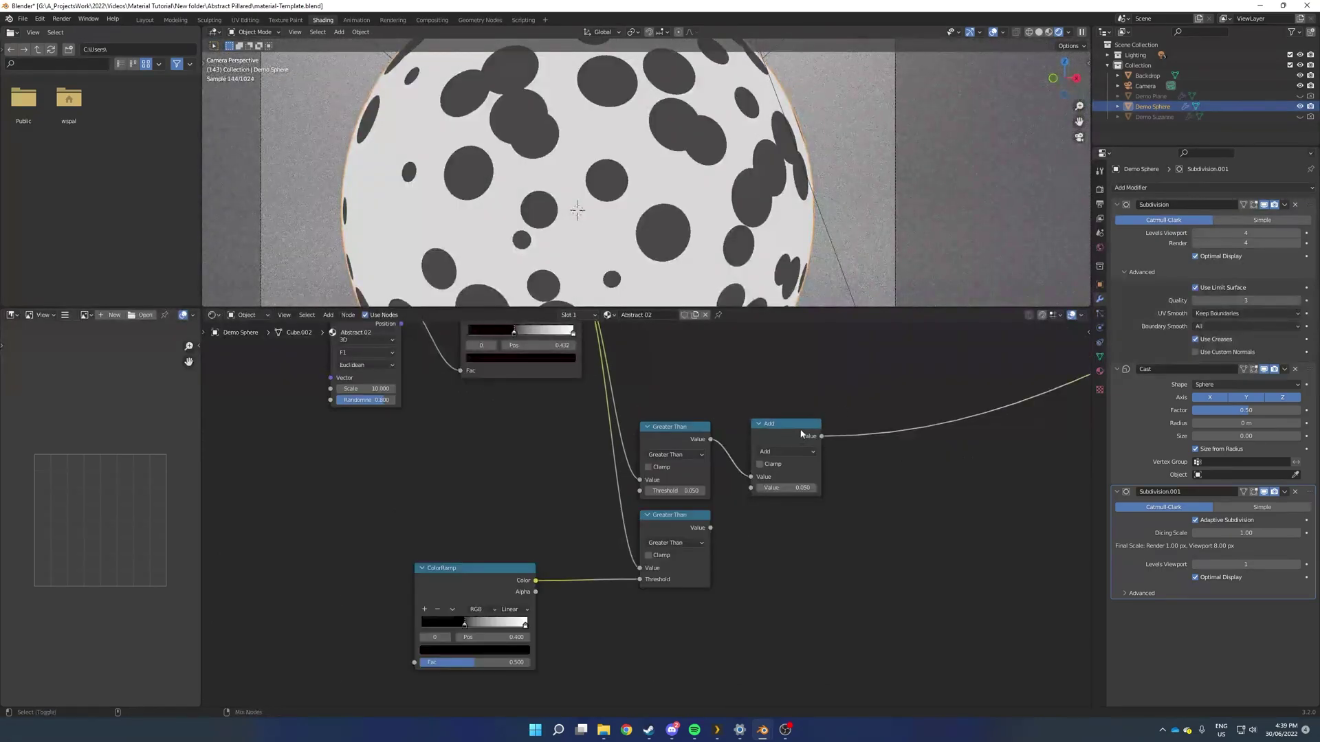
# - Preview the Add node and connect the second Greater Than node's output to its second Value
pyautogui.keyDown('ctrl'); pyautogui.keyDown('shift'); pyautogui.click(800, 423); pyautogui.keyUp('shift'); pyautogui.keyUp('ctrl')
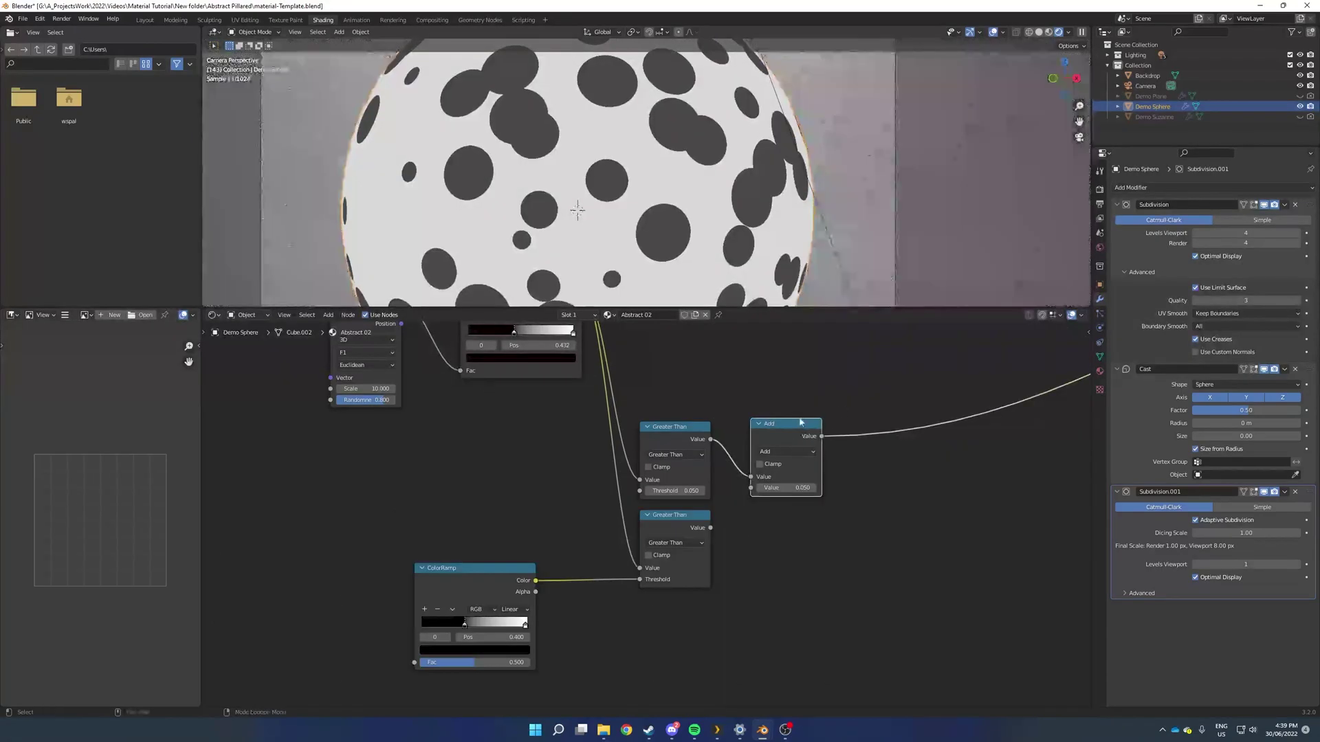
pyautogui.moveTo(710, 528); pyautogui.dragTo(752, 488)
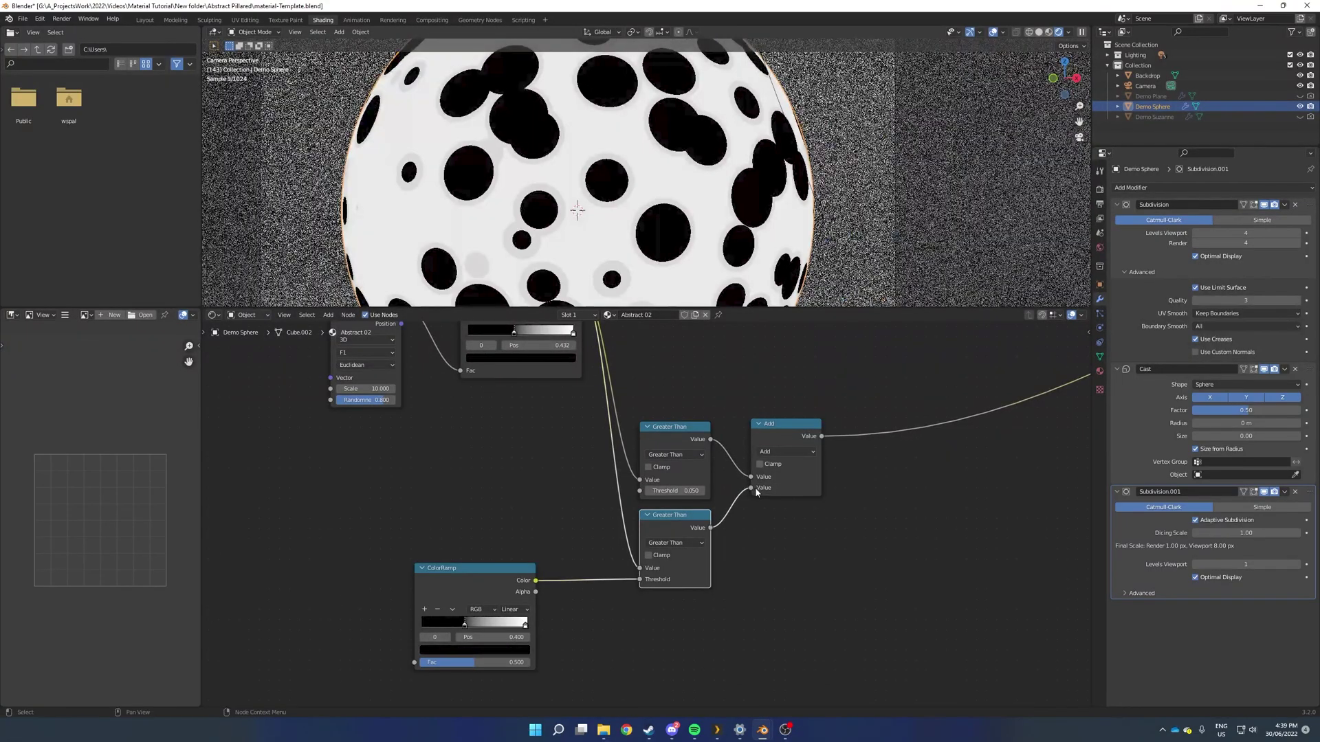
pyautogui.moveTo(755, 488); pyautogui.dragTo(814, 461, button='middle')
# - Move the black stop of the ColorRamp driving the threshold to about 0.455
pyautogui.scroll(2, 607, 190)
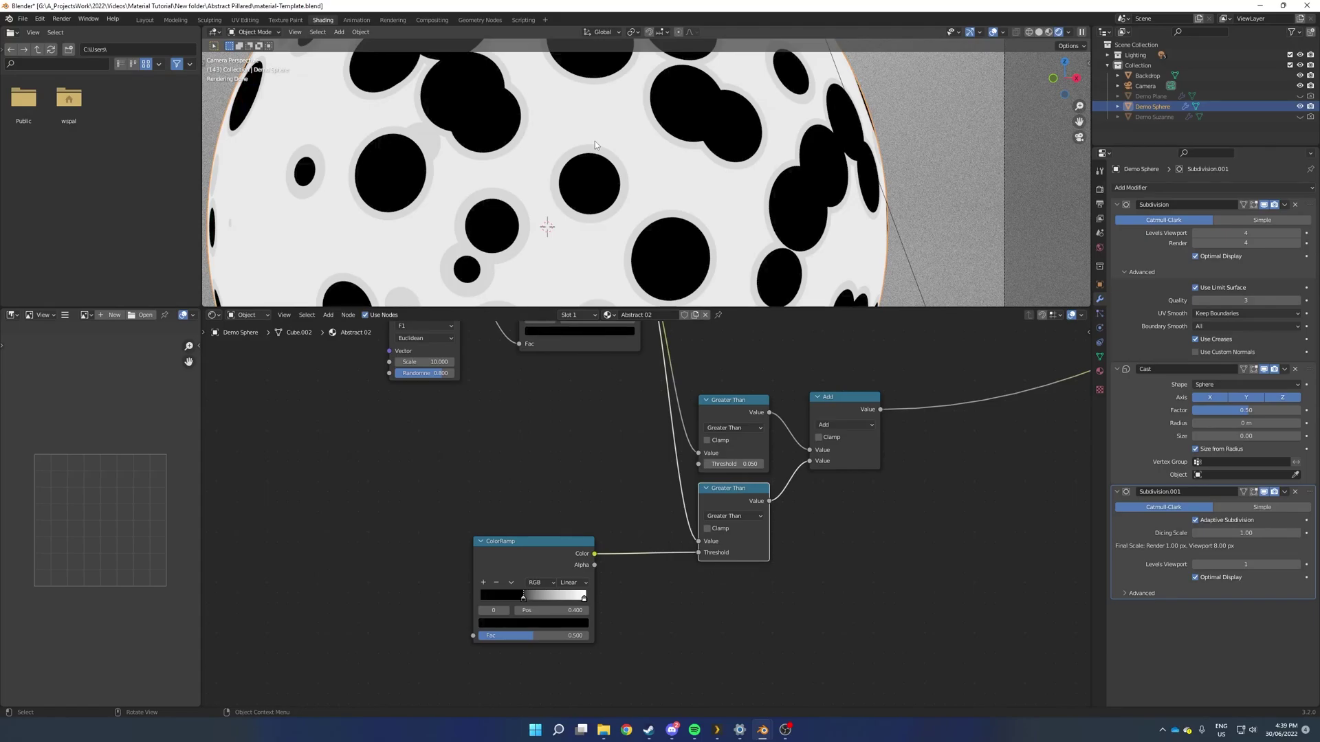
pyautogui.moveTo(588, 476); pyautogui.dragTo(620, 424, button='middle')
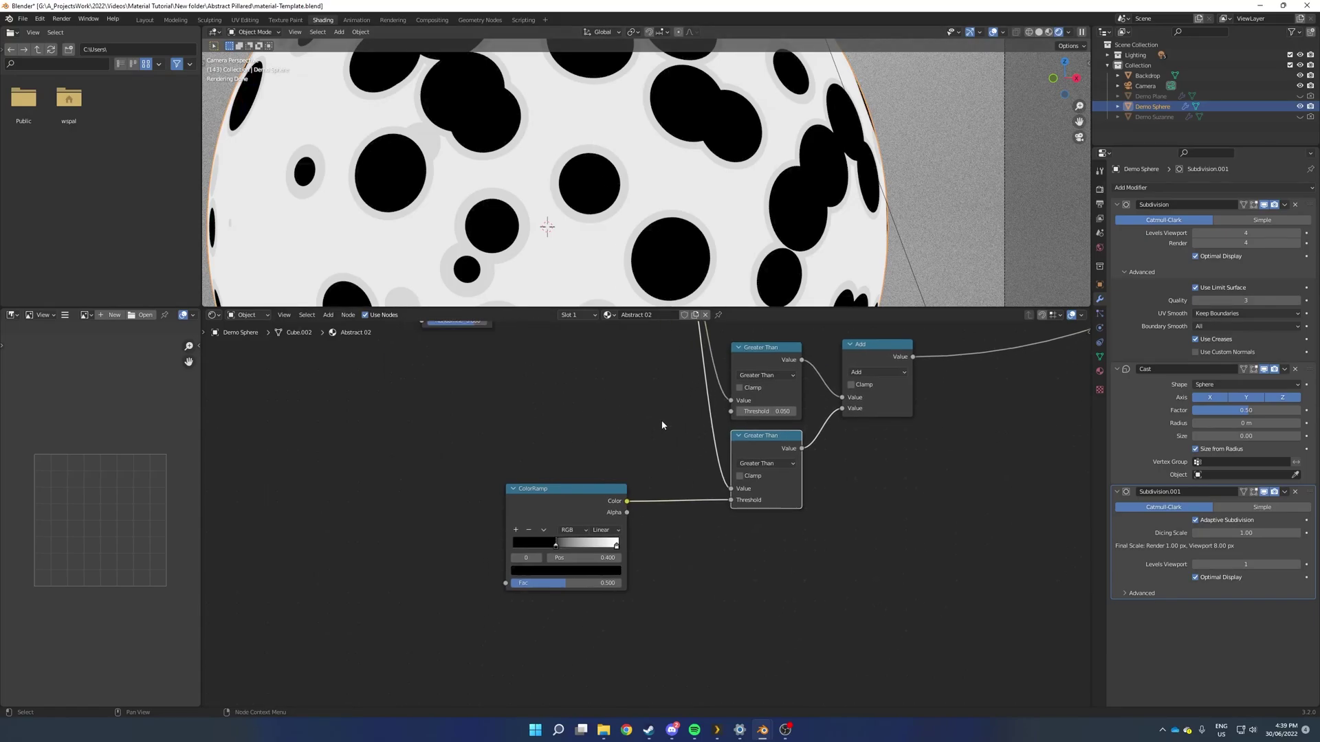
pyautogui.moveTo(556, 547); pyautogui.dragTo(562, 548)
pyautogui.scroll(-6, 635, 509)
# - Duplicate the Add node inline after the original
pyautogui.moveTo(634, 508); pyautogui.dragTo(511, 500, button='middle')
pyautogui.click(669, 398)
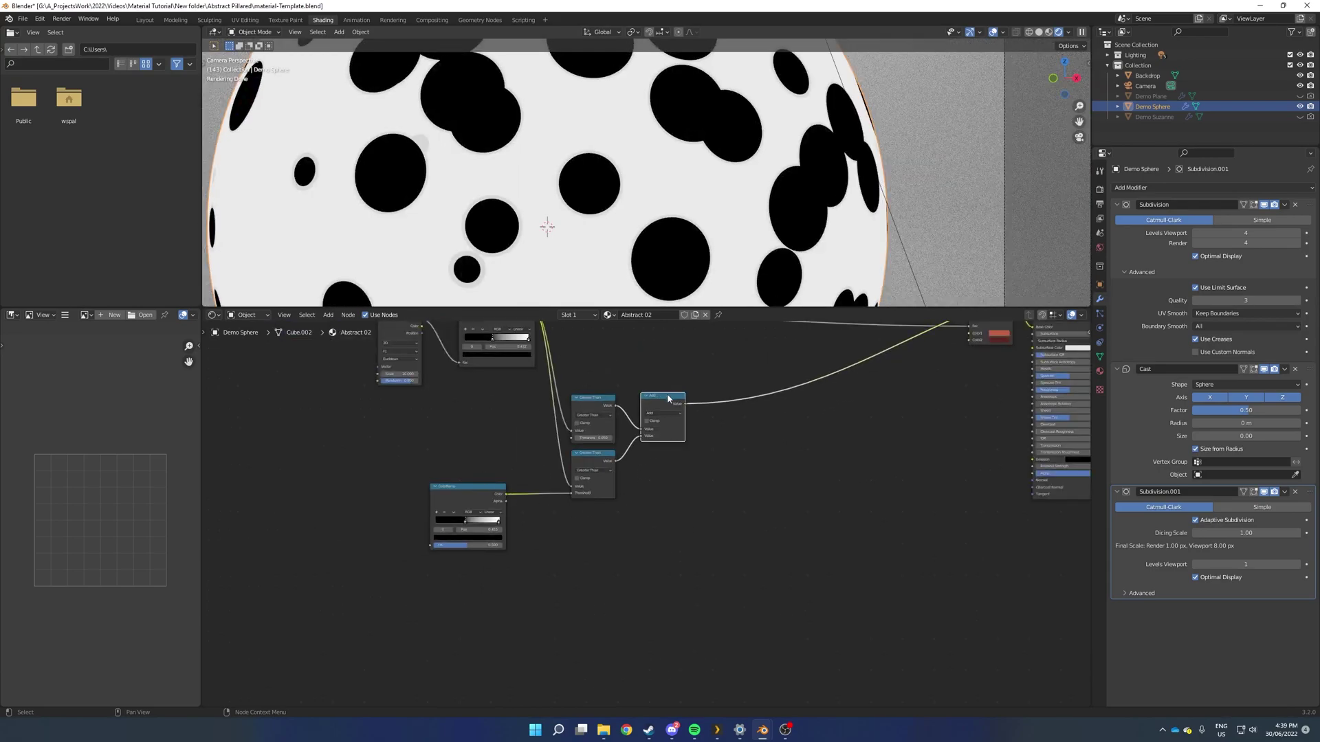
pyautogui.hotkey('shift', 'd')
pyautogui.click(748, 396)
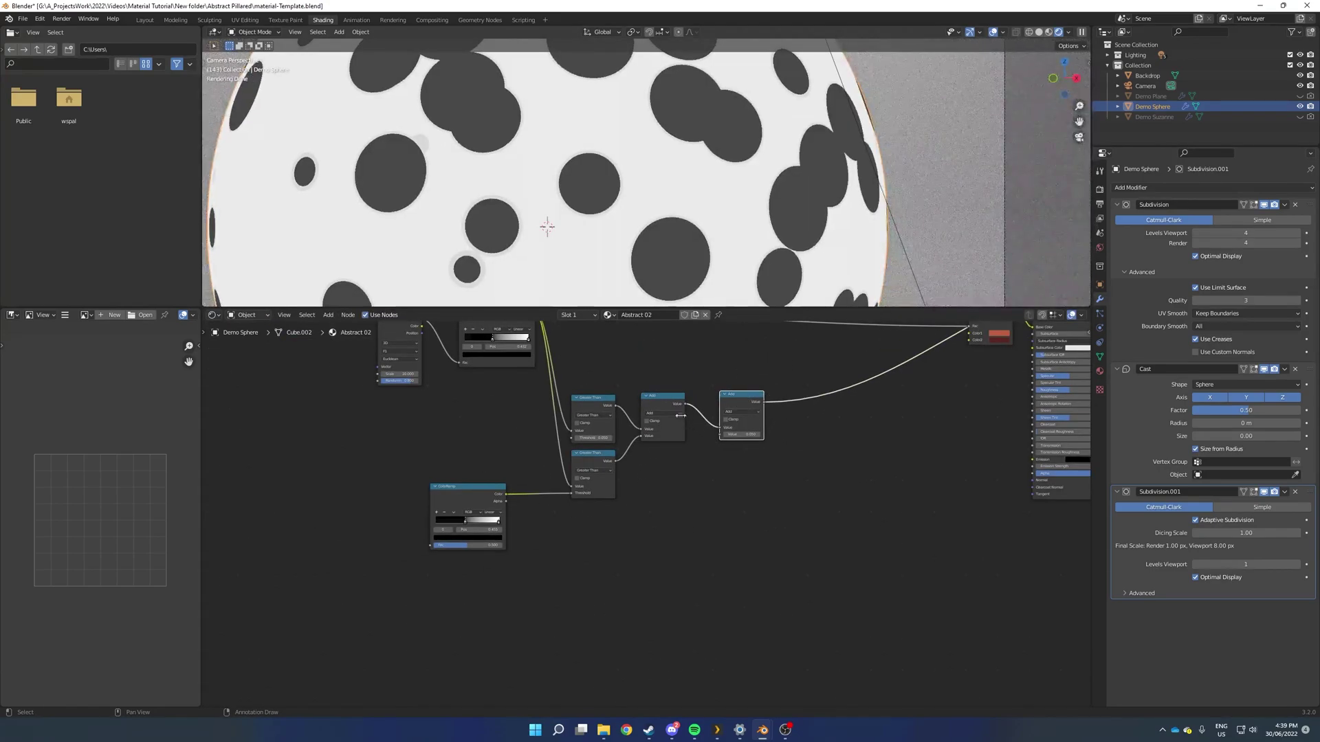
# - Duplicate the second Greater Than node directly below it as a third one
pyautogui.click(599, 453)
pyautogui.press('g')
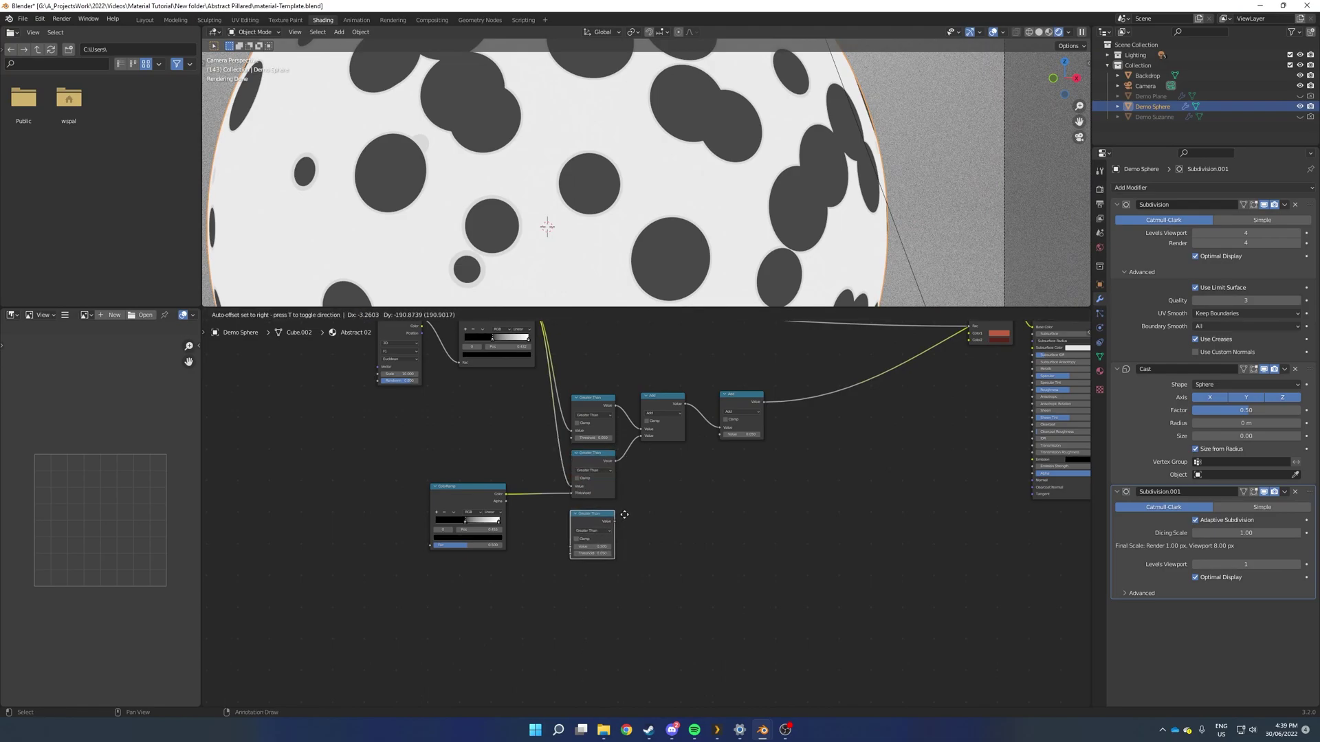
pyautogui.click(633, 528)
pyautogui.moveTo(634, 528); pyautogui.dragTo(679, 485, button='middle')
# - Duplicate the threshold ColorRamp below itself and connect the copy's Color to the third Greater Than node's Threshold
pyautogui.click(518, 458)
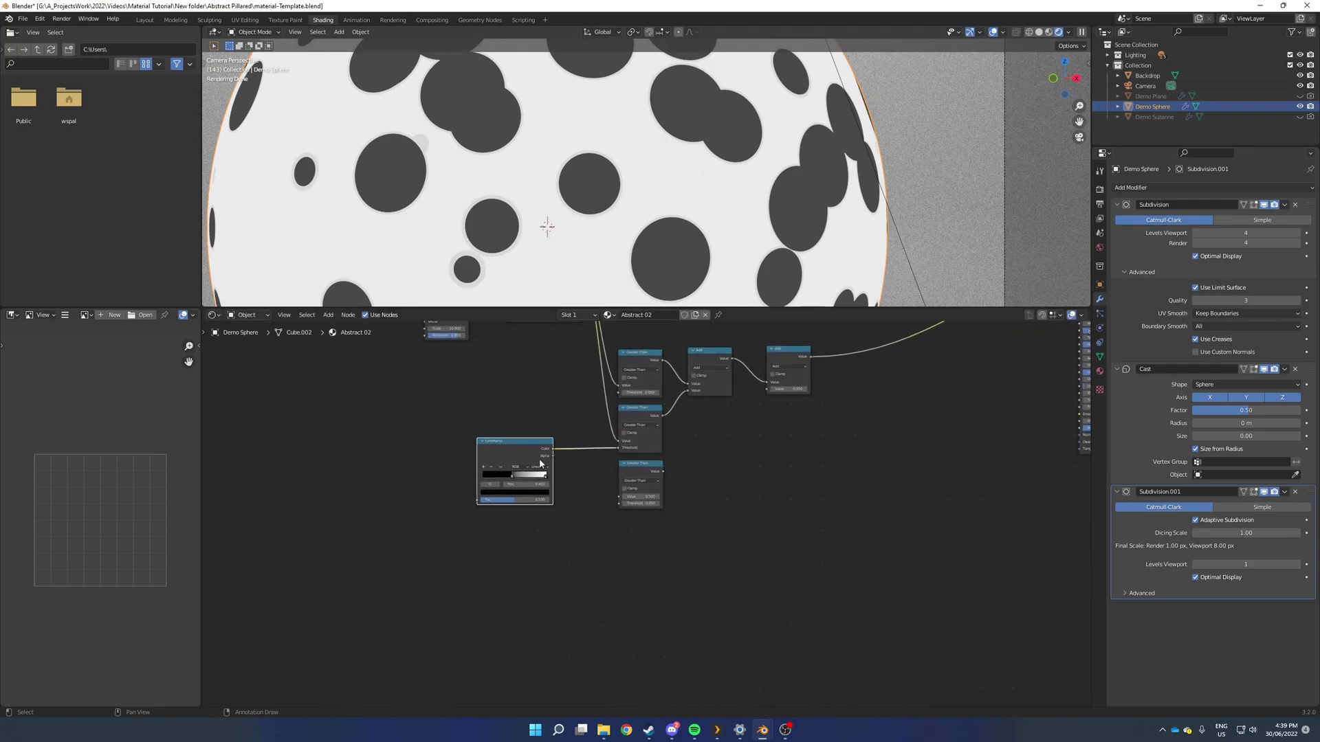
pyautogui.scroll(2, 519, 459)
pyautogui.hotkey('shift', 'd')
pyautogui.click(542, 559)
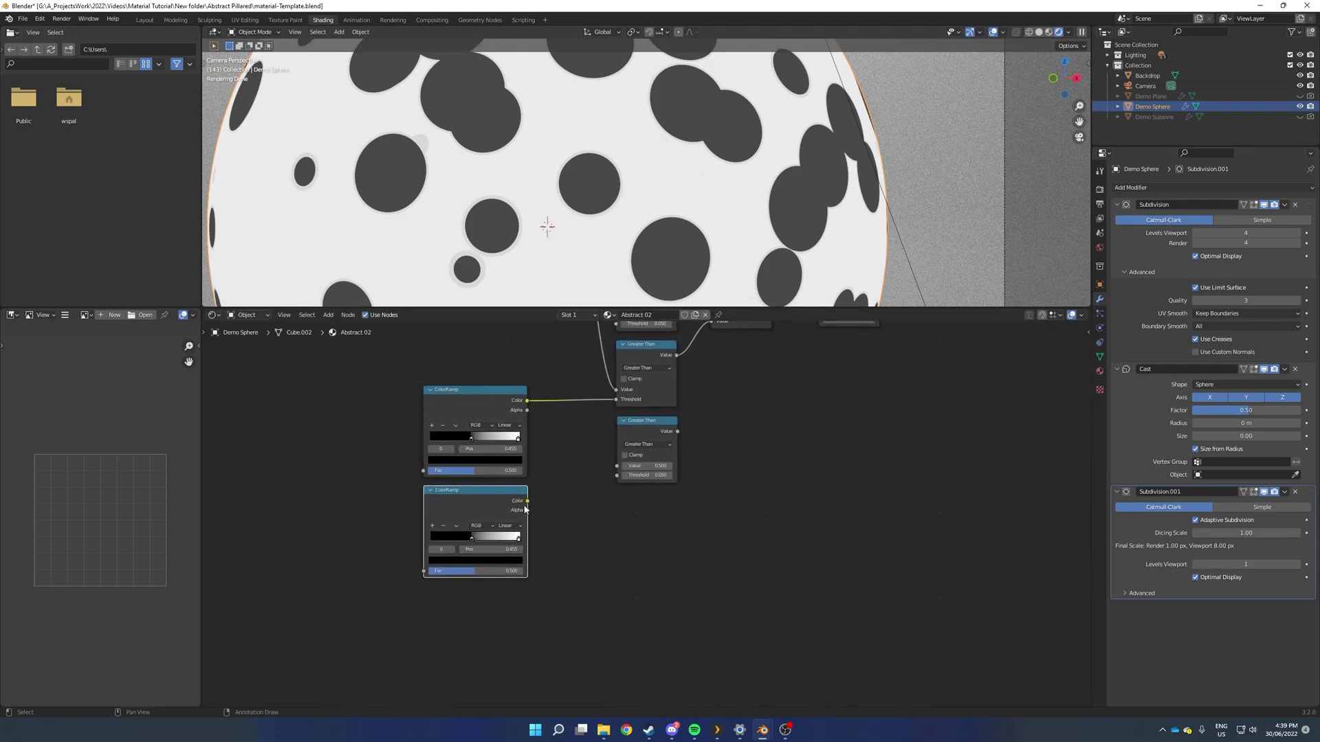
pyautogui.moveTo(528, 501); pyautogui.dragTo(616, 475)
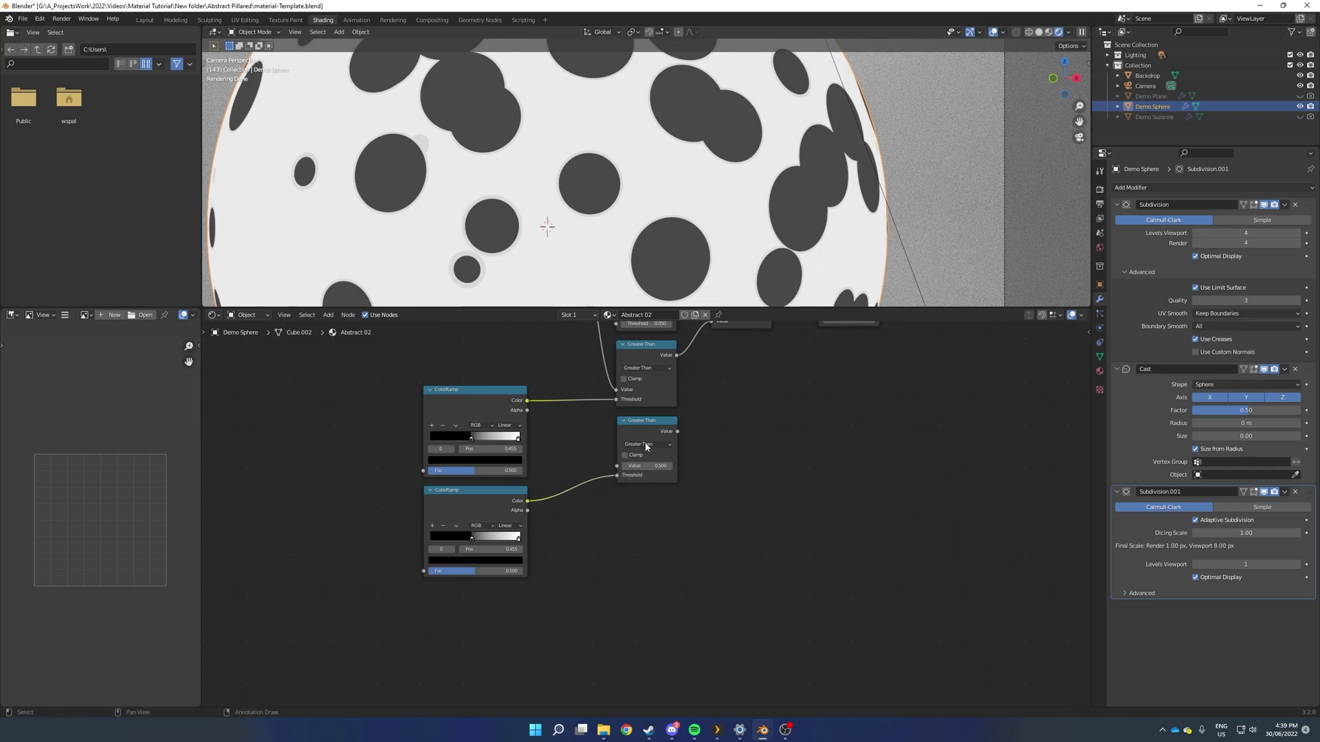
# - Connect the first ColorRamp's Color to the third Greater Than node's Value, and that node's output to the second Add node's free Value
pyautogui.scroll(-4, 567, 475)
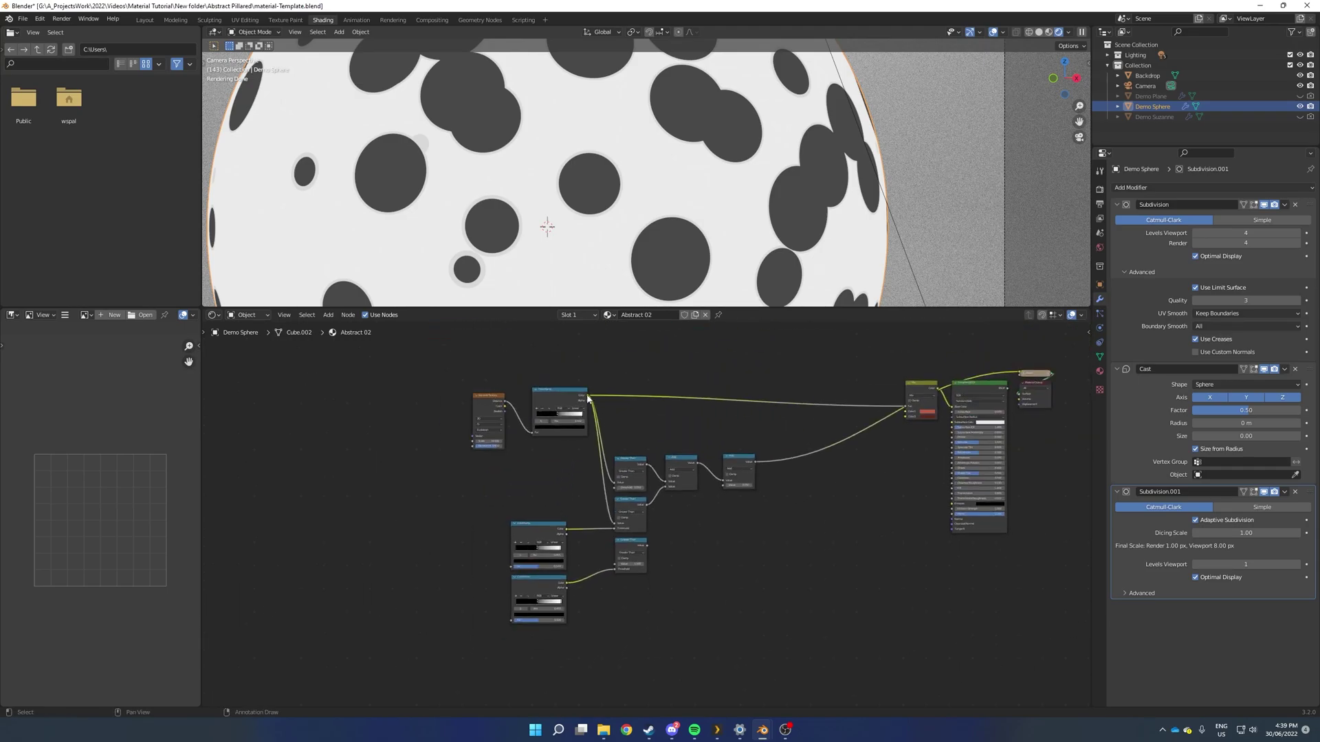
pyautogui.moveTo(588, 396); pyautogui.dragTo(616, 564)
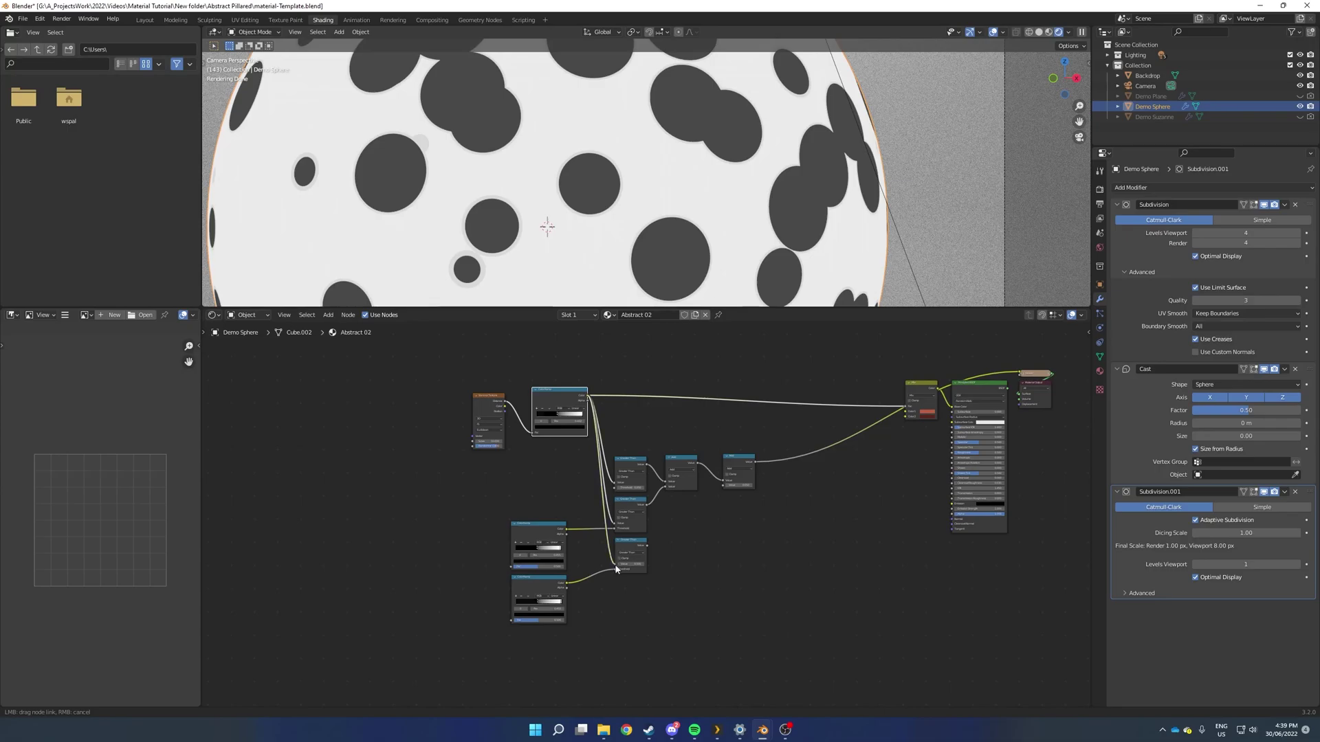
pyautogui.scroll(3, 657, 567)
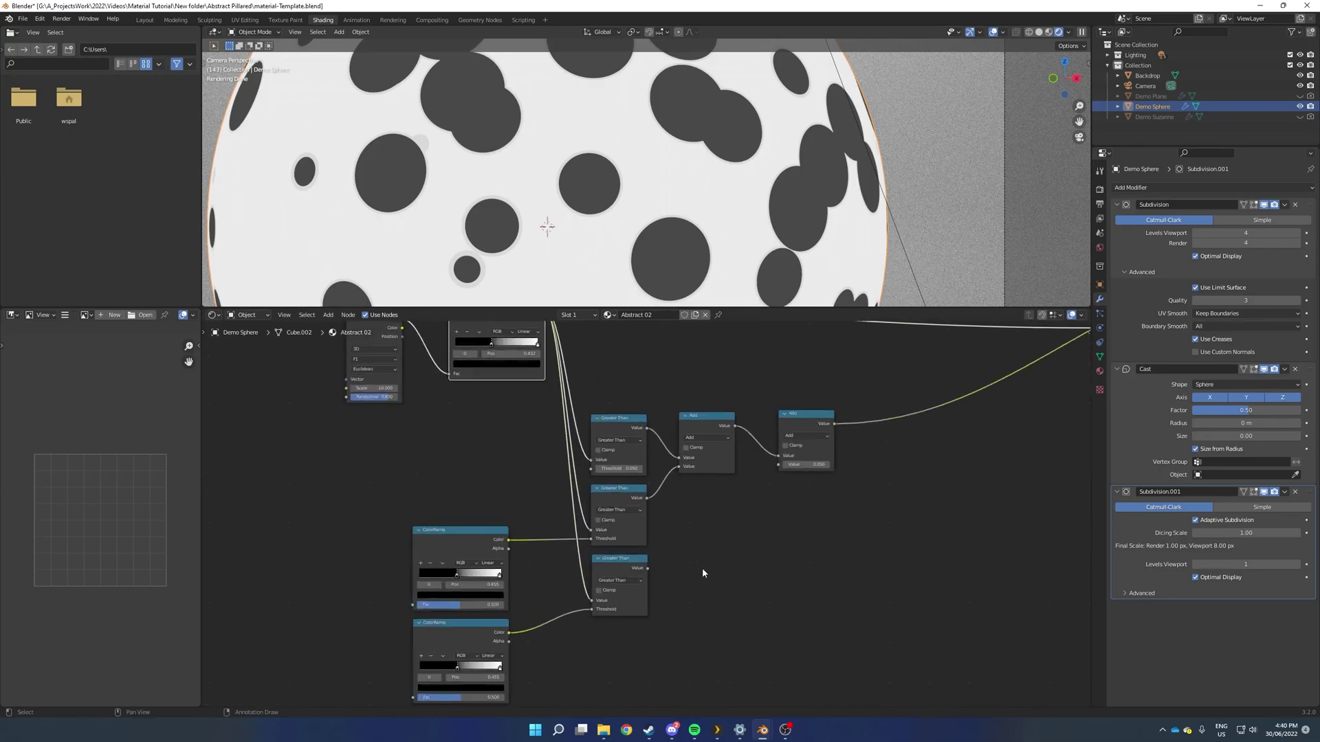
pyautogui.moveTo(647, 568); pyautogui.dragTo(780, 465)
pyautogui.moveTo(672, 600); pyautogui.dragTo(884, 448, button='middle')
# - Move the lowest ColorRamp's black stop to about 0.336 and that of the ColorRamp above it to about 0.418
pyautogui.scroll(8, 650, 517)
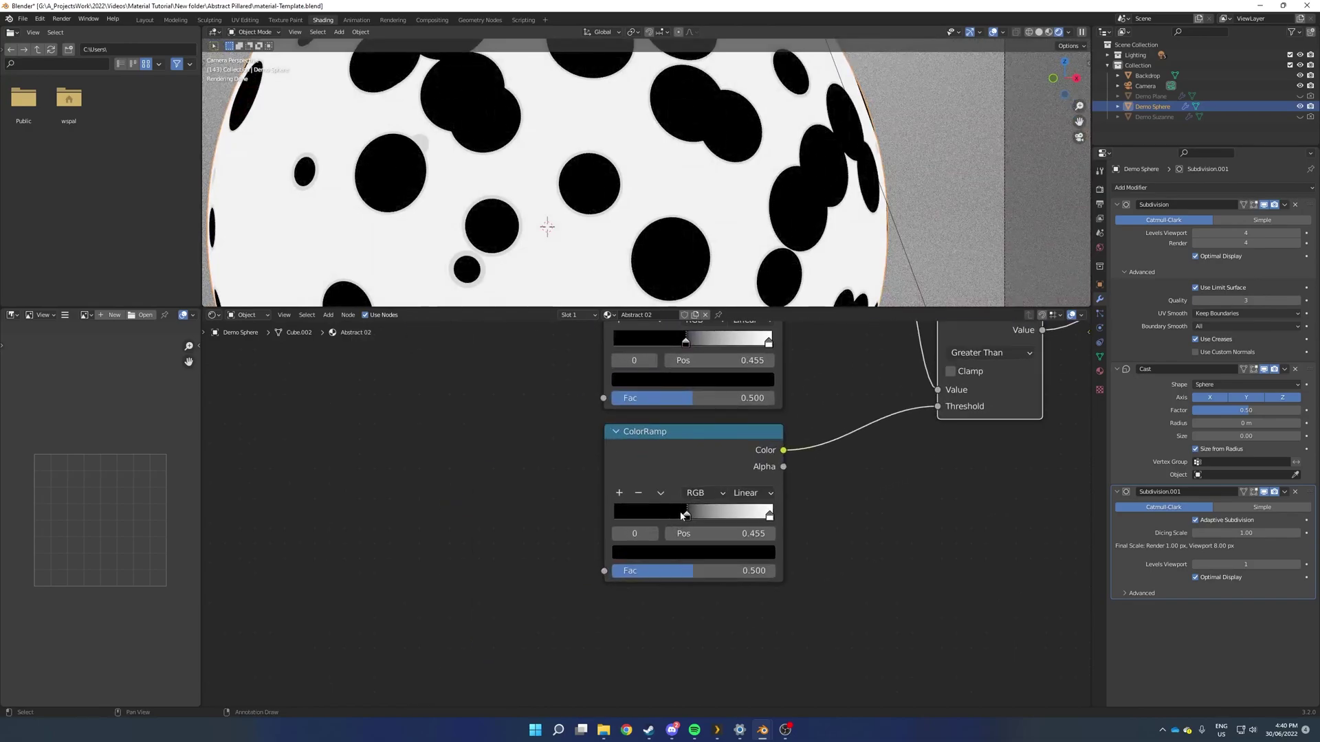
pyautogui.moveTo(684, 515)
pyautogui.mouseDown()
pyautogui.moveTo(662, 511)
pyautogui.moveTo(727, 512)
pyautogui.moveTo(652, 513)
pyautogui.moveTo(709, 499)
pyautogui.moveTo(664, 496)
pyautogui.mouseUp()
pyautogui.moveTo(687, 360); pyautogui.dragTo(644, 521, button='middle')
pyautogui.scroll(-2, 643, 521)
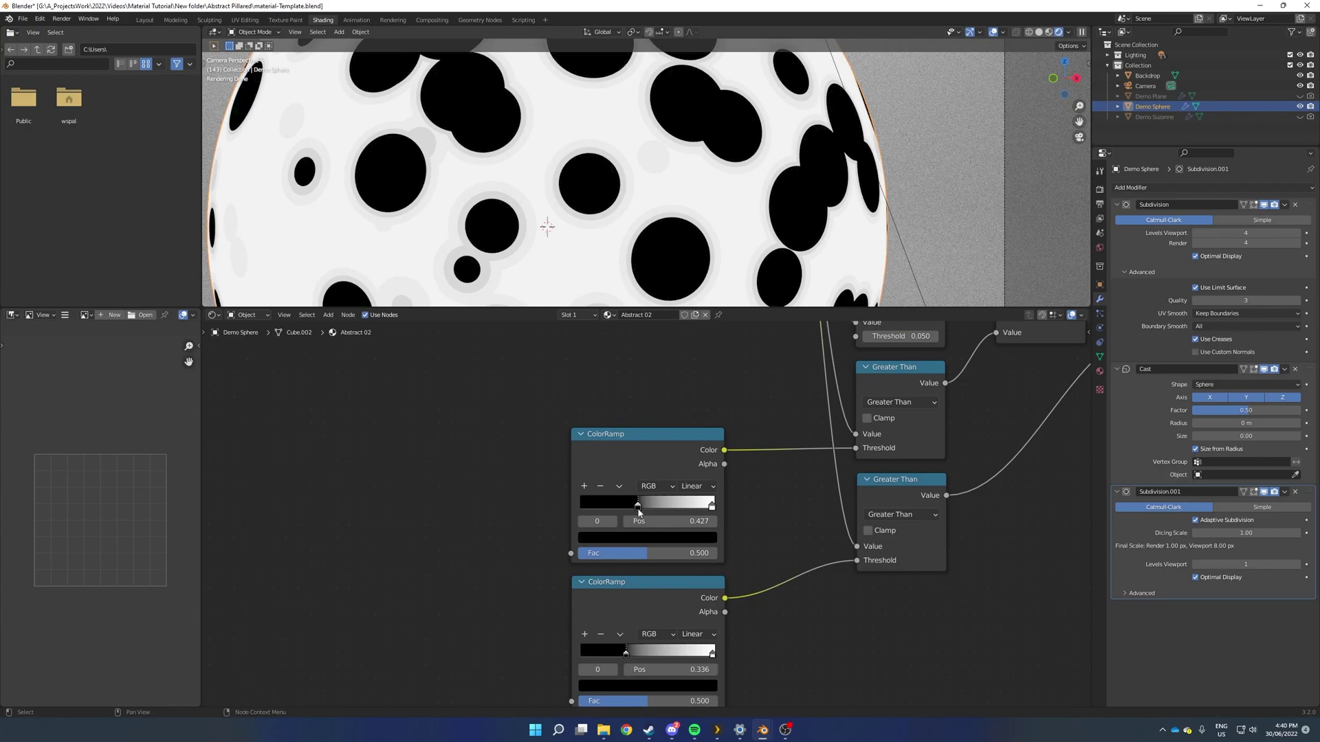
pyautogui.moveTo(642, 508); pyautogui.dragTo(636, 506)
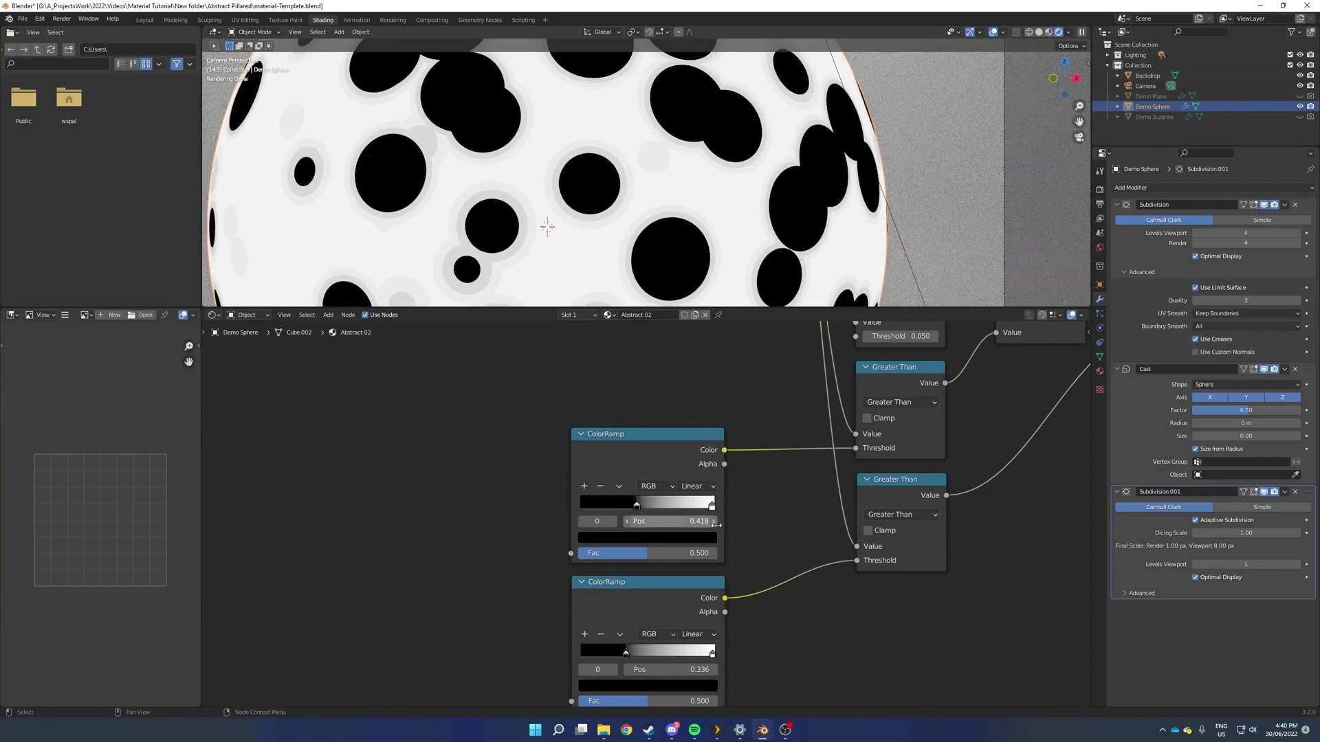
# - Duplicate the lowest ColorRamp and Greater Than pair below, and connect the first ColorRamp's Color to the new Greater Than node's Value
pyautogui.scroll(-3, 763, 557)
pyautogui.moveTo(770, 619); pyautogui.dragTo(511, 502)
pyautogui.moveTo(701, 550); pyautogui.dragTo(684, 506, button='middle')
pyautogui.hotkey('shift', 'd')
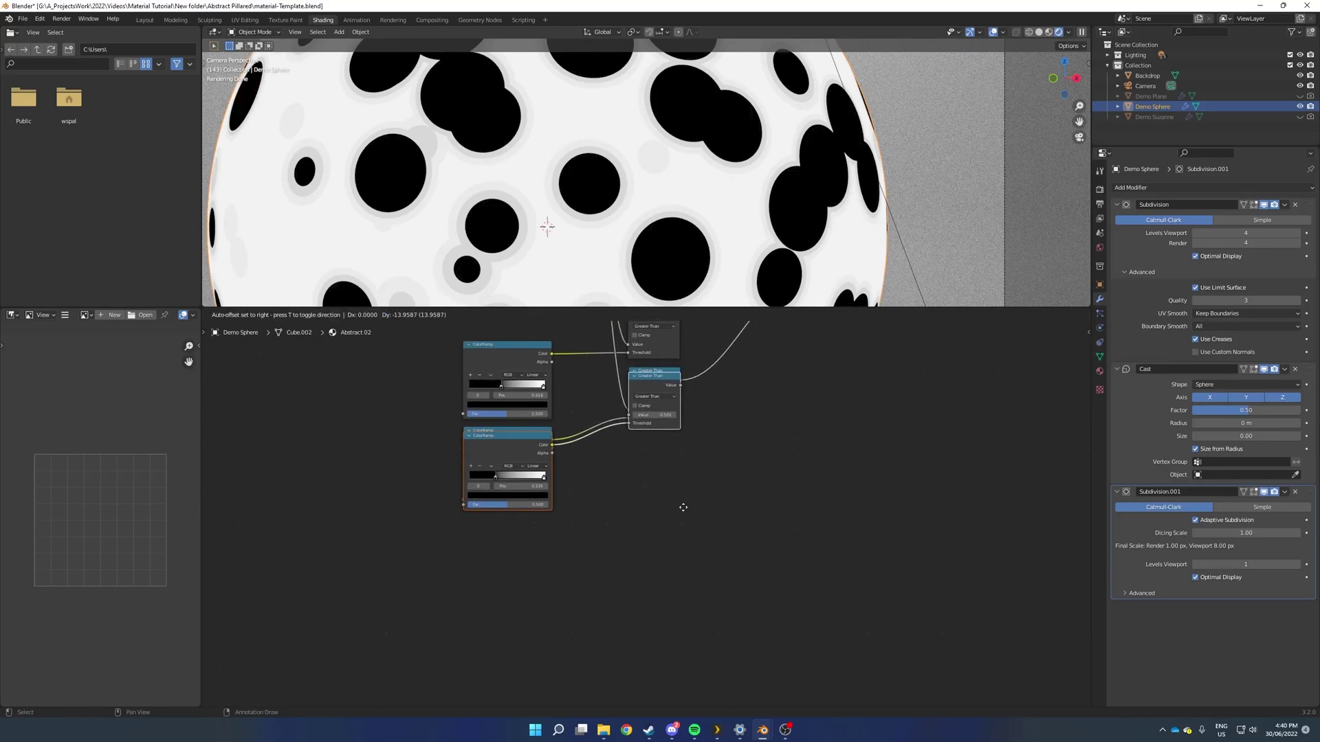
pyautogui.click(683, 579)
pyautogui.scroll(-3, 607, 569)
pyautogui.moveTo(608, 570); pyautogui.dragTo(582, 363)
# - Duplicate the second Add node inline after itself and connect the fourth Greater Than node's output to its free Value
pyautogui.click(716, 421)
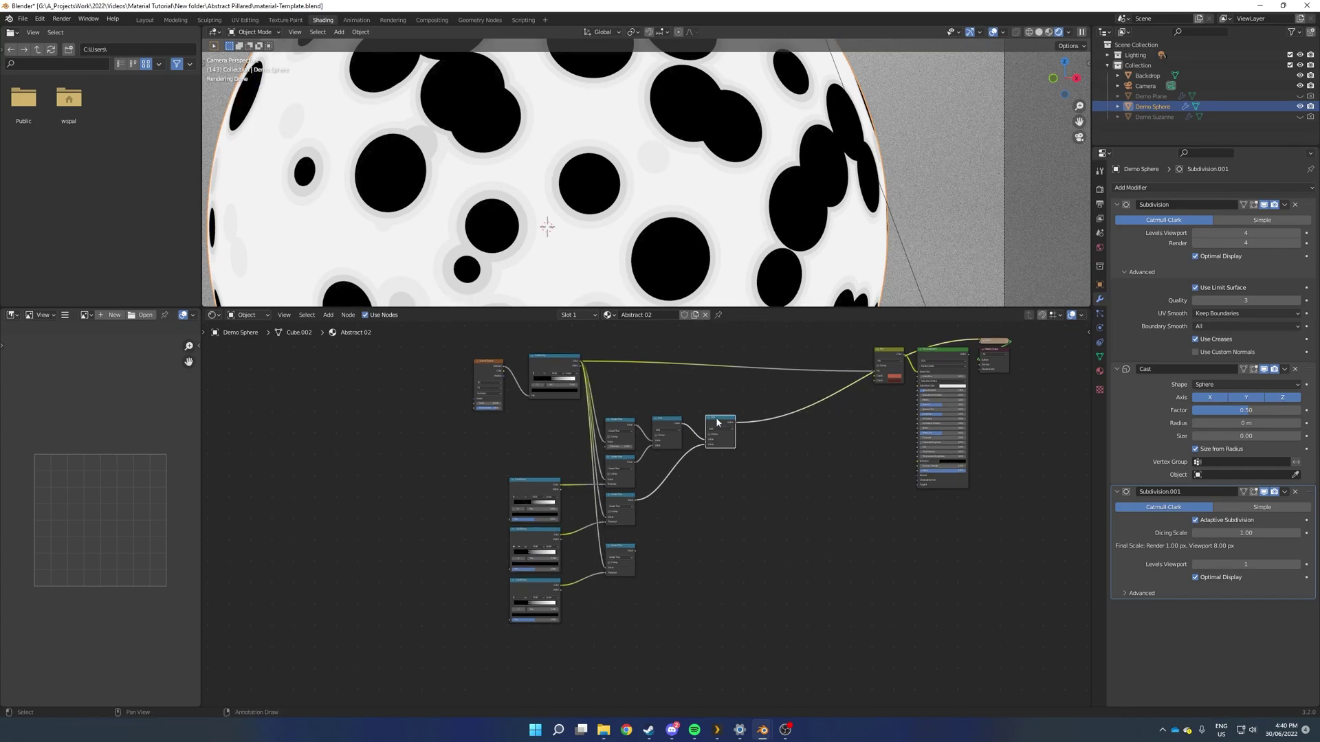
pyautogui.hotkey('shift', 'd')
pyautogui.click(784, 418)
pyautogui.scroll(6, 759, 460)
pyautogui.moveTo(542, 615); pyautogui.dragTo(780, 429)
# - Move the lowest ColorRamp's black stop to about 0.2
pyautogui.moveTo(371, 670); pyautogui.dragTo(650, 561, button='middle')
pyautogui.scroll(5, 626, 578)
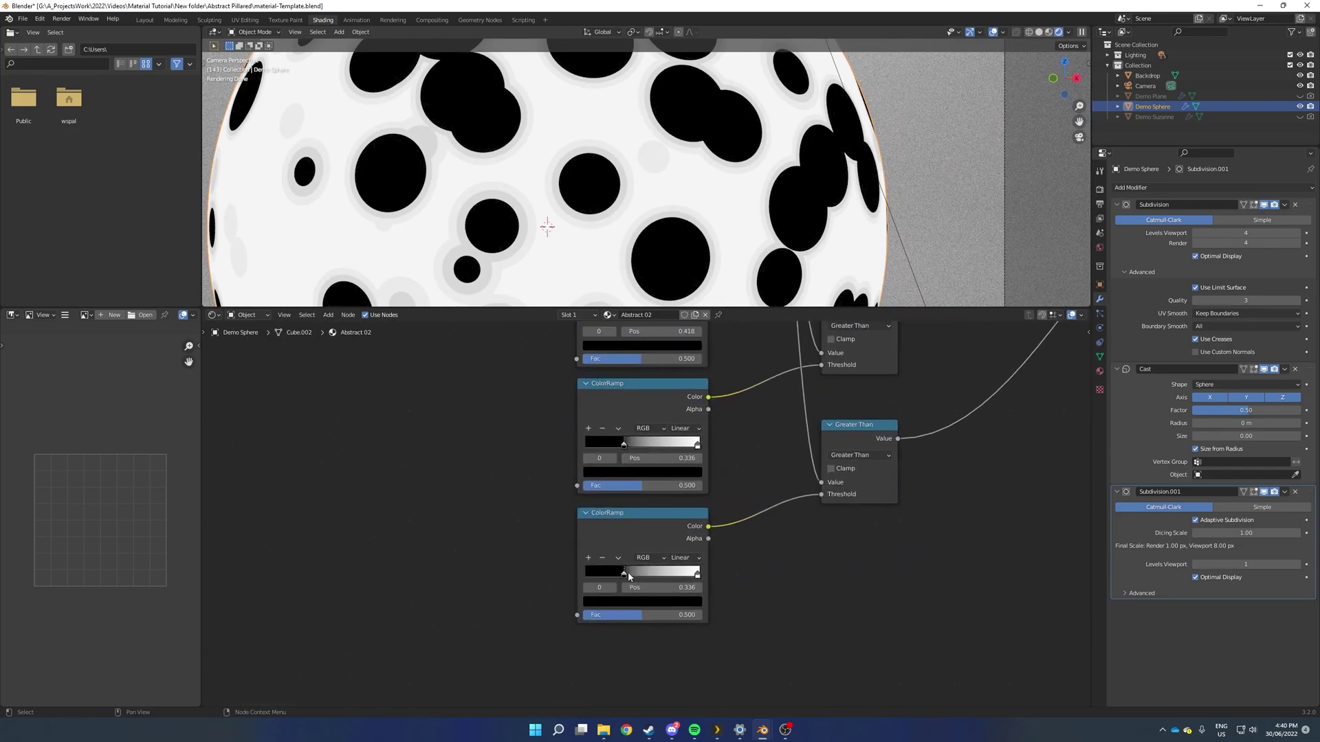
pyautogui.moveTo(625, 575); pyautogui.dragTo(610, 575)
pyautogui.scroll(-10, 645, 526)
# - Duplicate the lowest ColorRamp and Greater Than pair and place the copies below the originals
pyautogui.scroll(7, 889, 543)
pyautogui.moveTo(619, 560); pyautogui.dragTo(642, 600, button='middle')
pyautogui.click(667, 468)
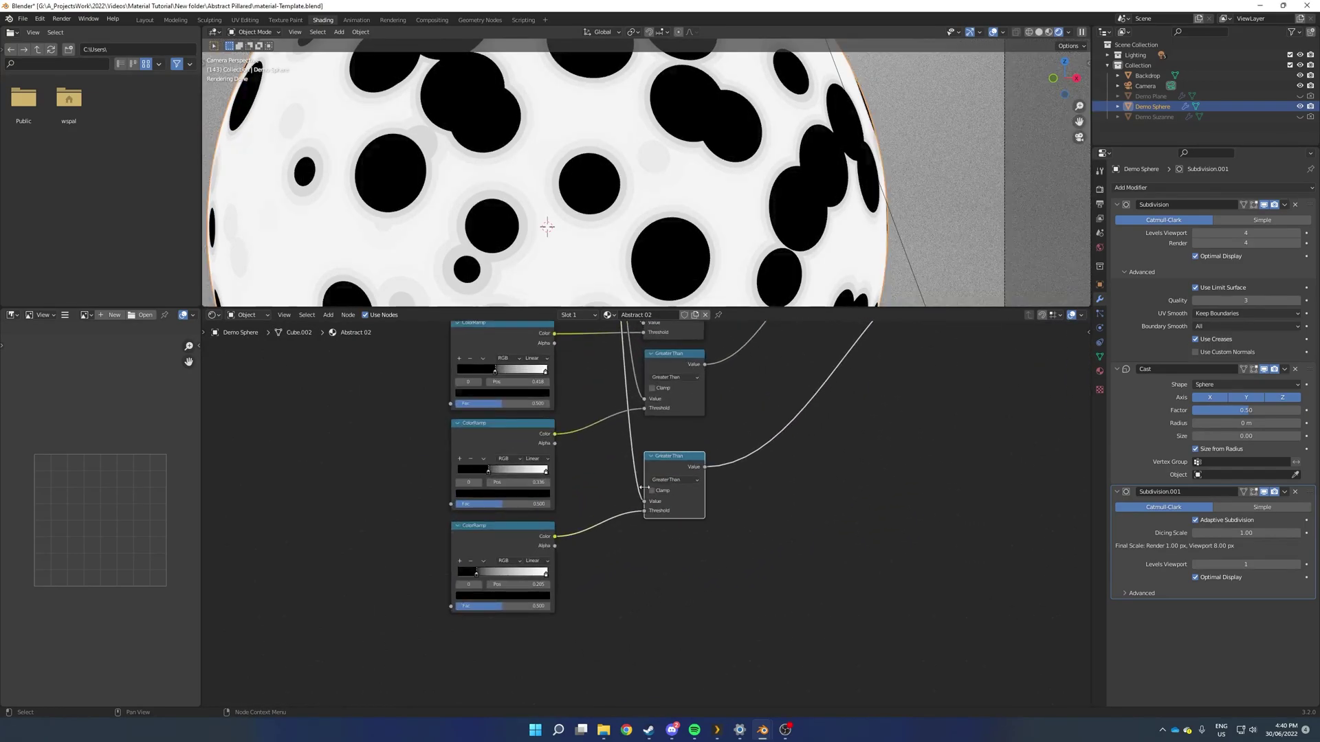
pyautogui.keyDown('shift'); pyautogui.click(547, 558); pyautogui.keyUp('shift')
pyautogui.scroll(-6, 609, 560)
pyautogui.hotkey('shift', 'd')
pyautogui.click(761, 592)
# - Duplicate the last Add node inline, connect the lowest Greater Than to it, and link the first ColorRamp's Color to that Greater Than's Value
pyautogui.click(664, 420)
pyautogui.hotkey('shift', 'd')
pyautogui.click(712, 418)
pyautogui.moveTo(516, 573); pyautogui.dragTo(686, 436)
pyautogui.moveTo(458, 627); pyautogui.dragTo(571, 600, button='middle')
pyautogui.scroll(8, 571, 601)
pyautogui.scroll(-8, 636, 640)
pyautogui.moveTo(625, 375); pyautogui.dragTo(646, 588)
# - Switch the material preview from the Add chain back to the Principled BSDF shader
pyautogui.scroll(6, 629, 605)
pyautogui.scroll(3, 623, 569)
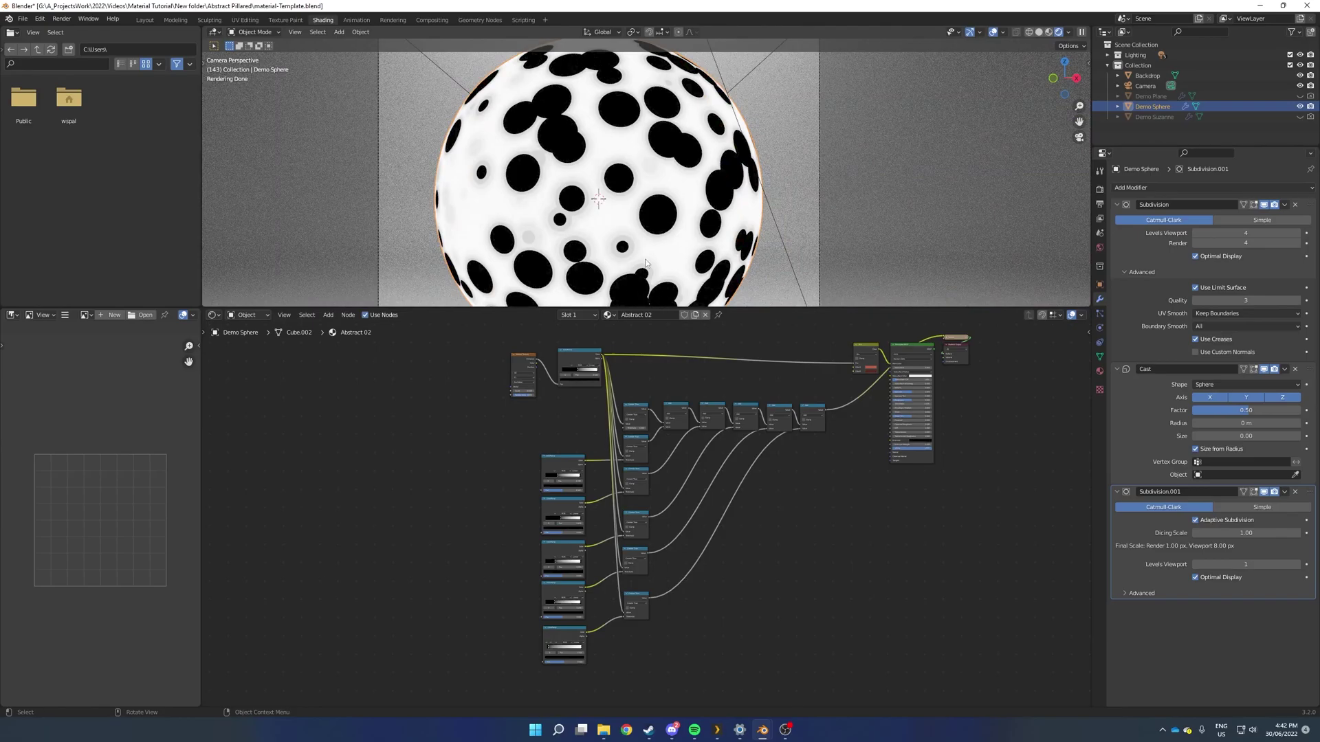
pyautogui.scroll(6, 645, 262)
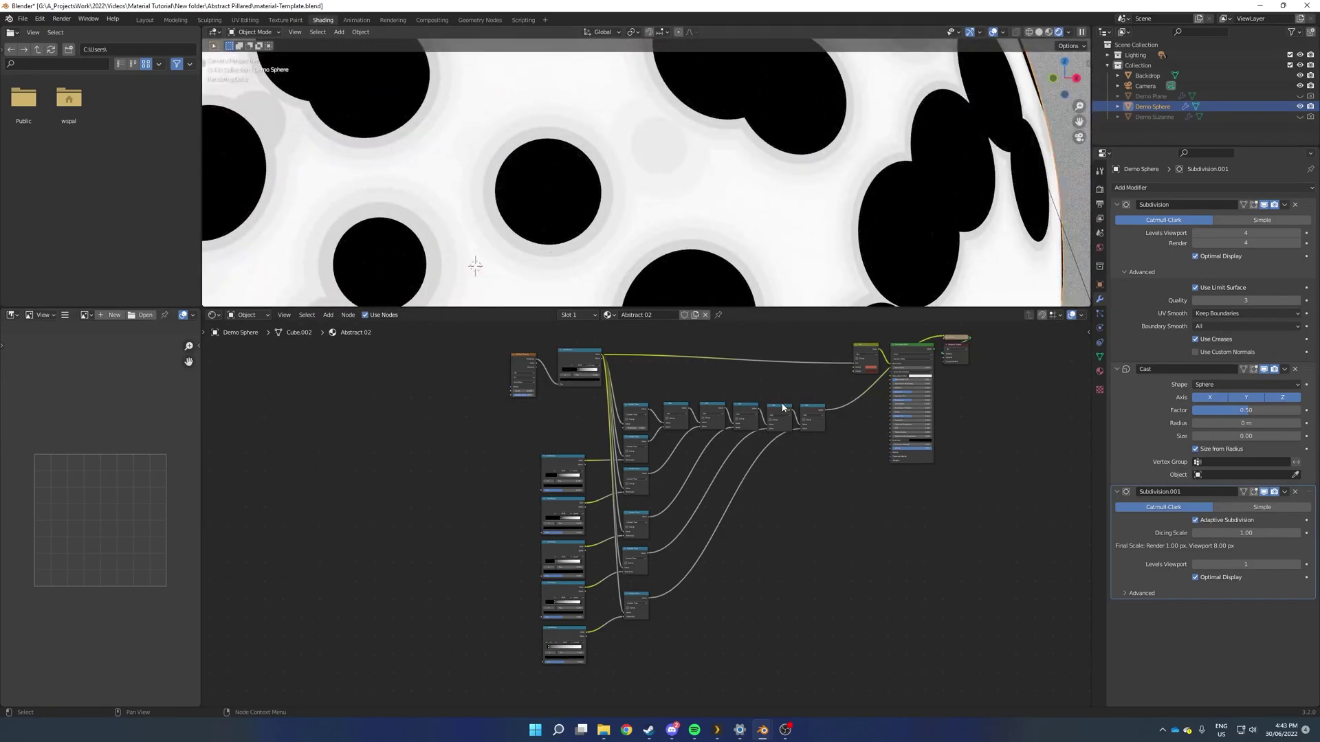
pyautogui.moveTo(912, 480); pyautogui.dragTo(637, 504, button='middle')
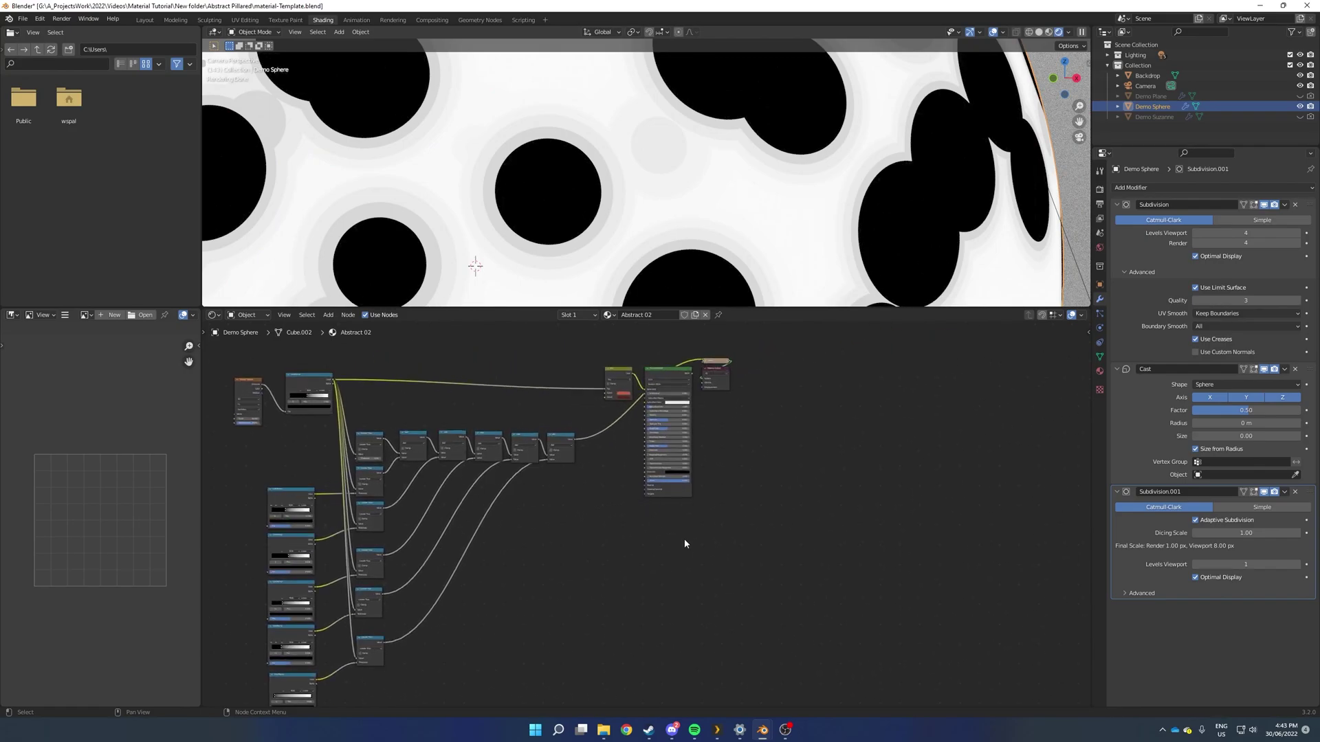
pyautogui.scroll(2, 684, 539)
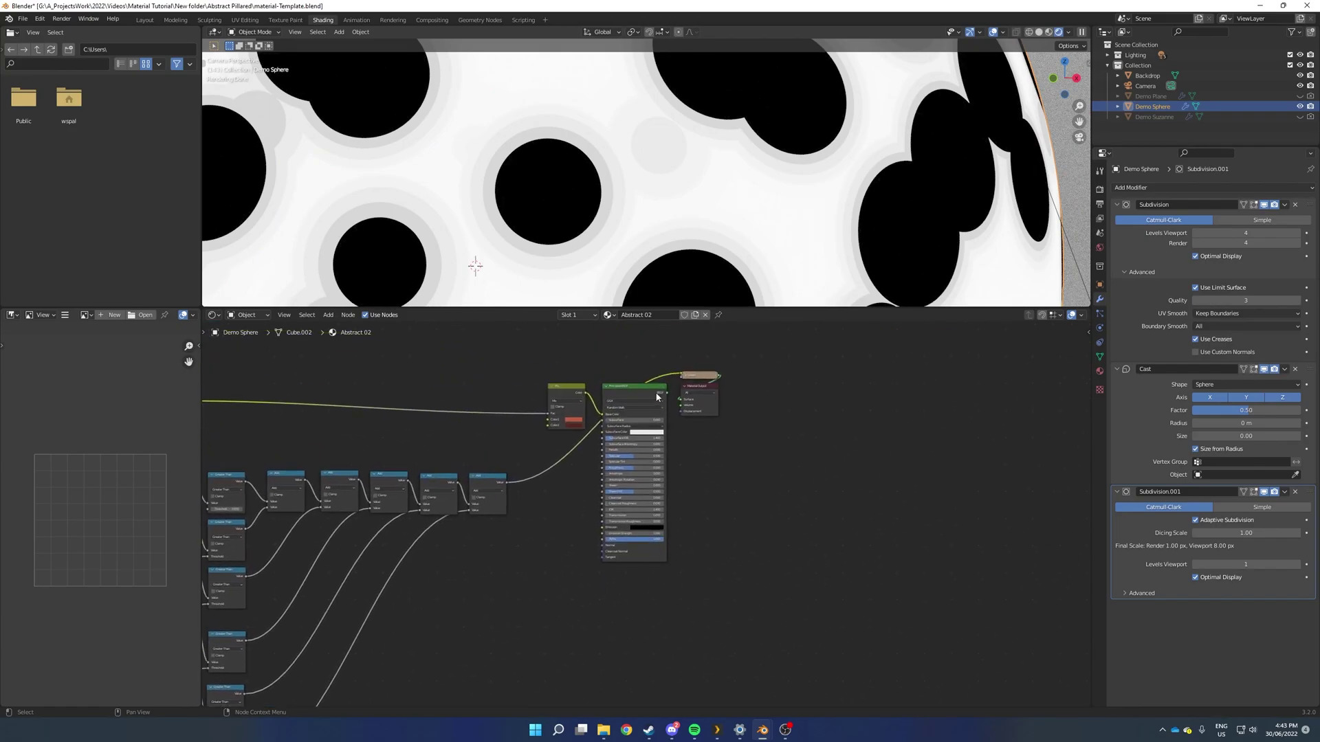
pyautogui.scroll(2, 657, 397)
pyautogui.keyDown('ctrl'); pyautogui.keyDown('shift'); pyautogui.click(587, 401); pyautogui.keyUp('shift'); pyautogui.keyUp('ctrl')
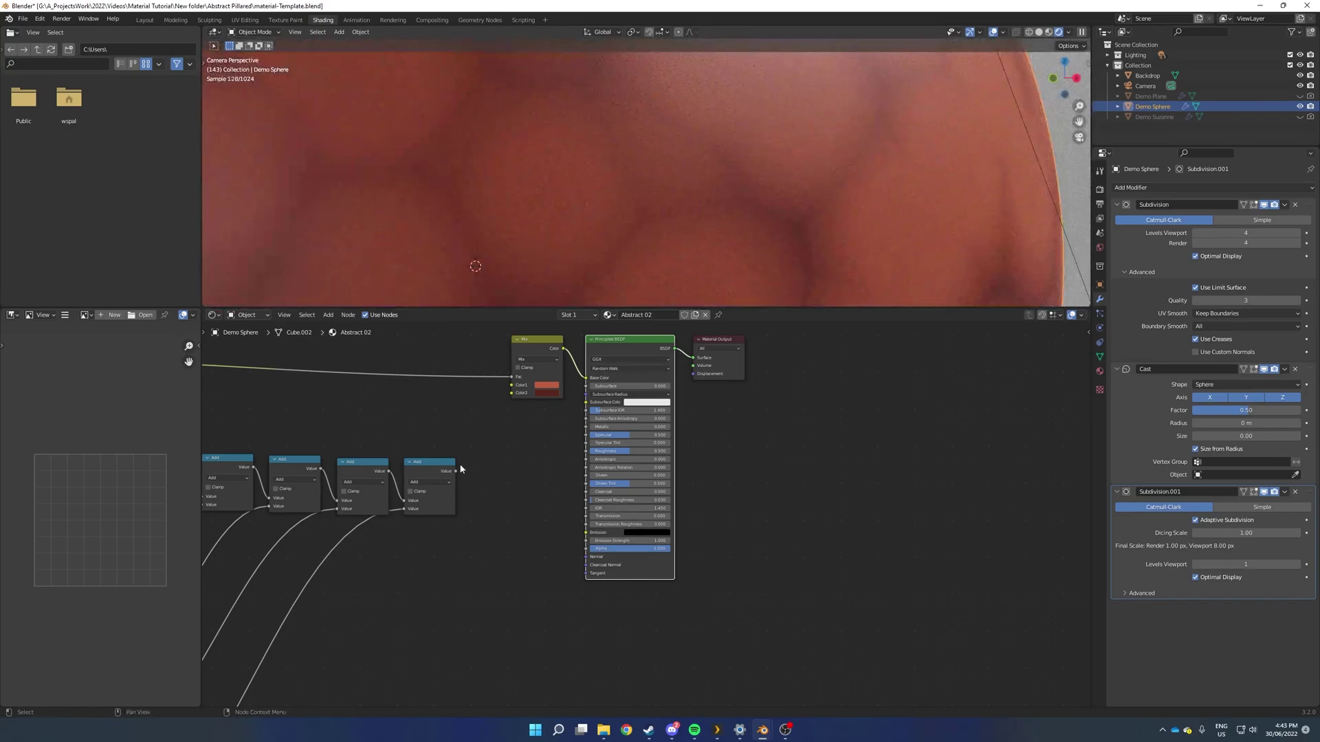
# - Add a Displacement node below the Principled BSDF
pyautogui.keyDown('shift'); pyautogui.scroll(-2, 660, 517); pyautogui.keyUp('shift')
pyautogui.hotkey('shift', 'a')
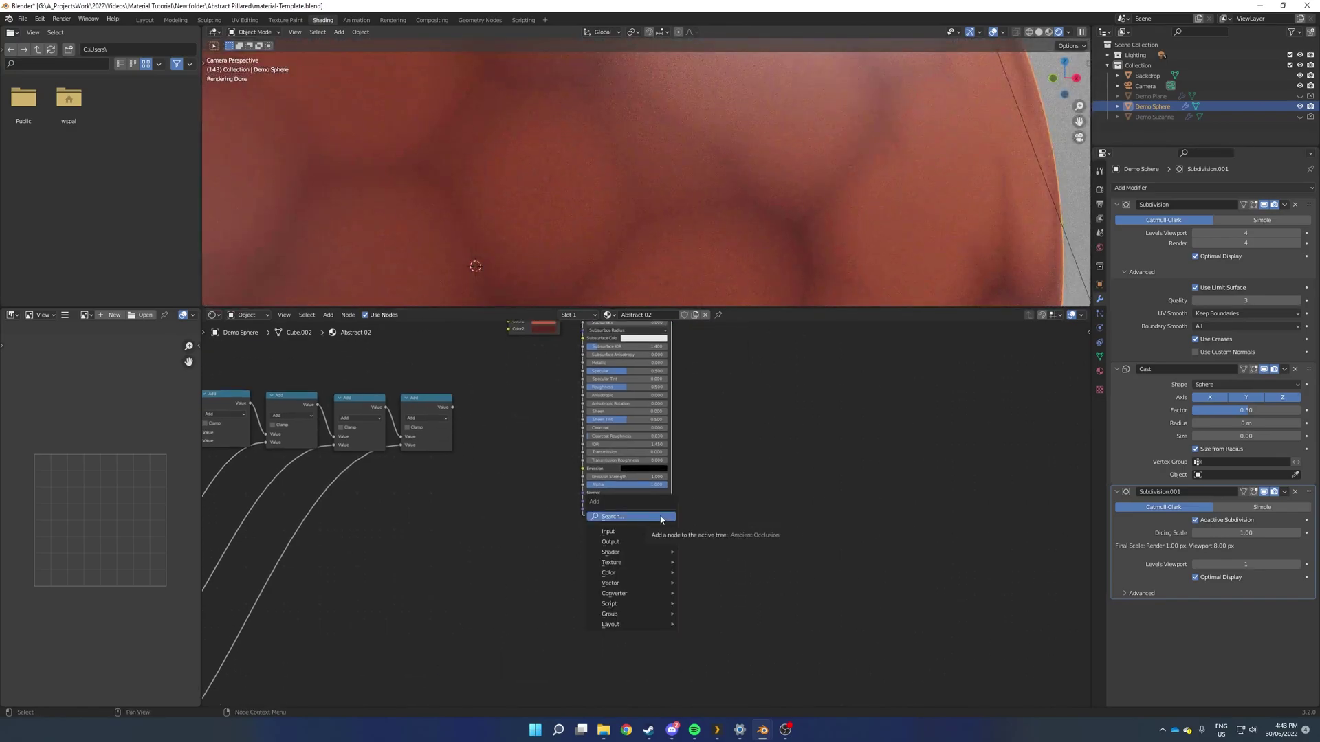
pyautogui.click(661, 518)
pyautogui.write('dis')
pyautogui.press('Return')
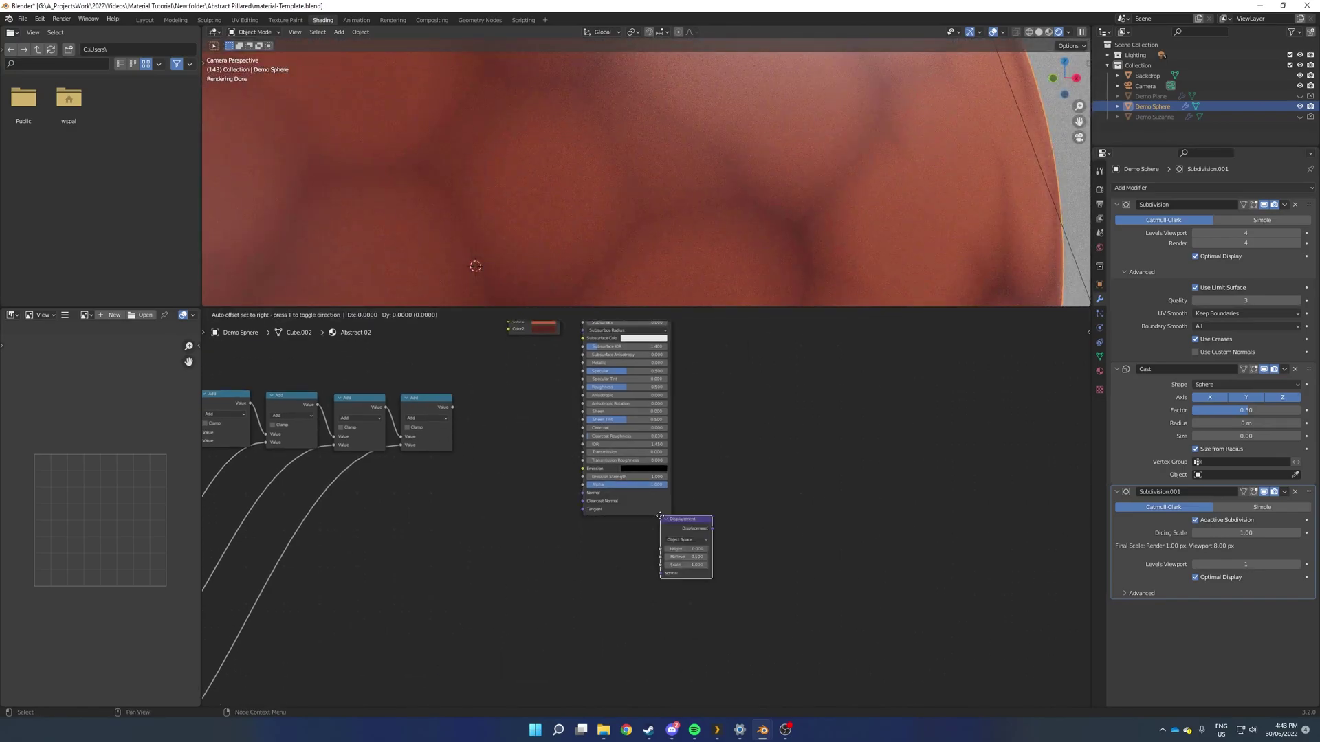
pyautogui.click(621, 544)
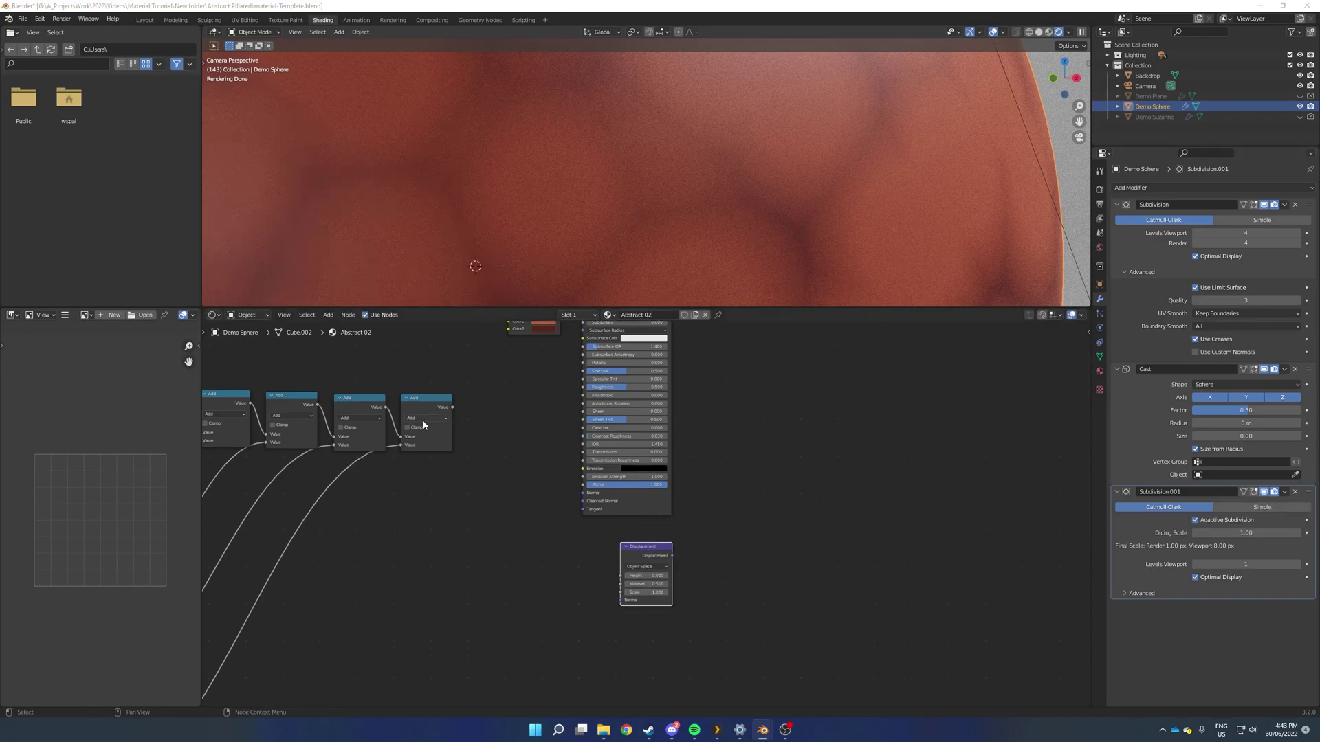
# - Connect the last Add node's Value to the Displacement node's Height and its output to the Material Output's Displacement
pyautogui.moveTo(452, 408); pyautogui.dragTo(622, 575)
pyautogui.scroll(-2, 671, 472)
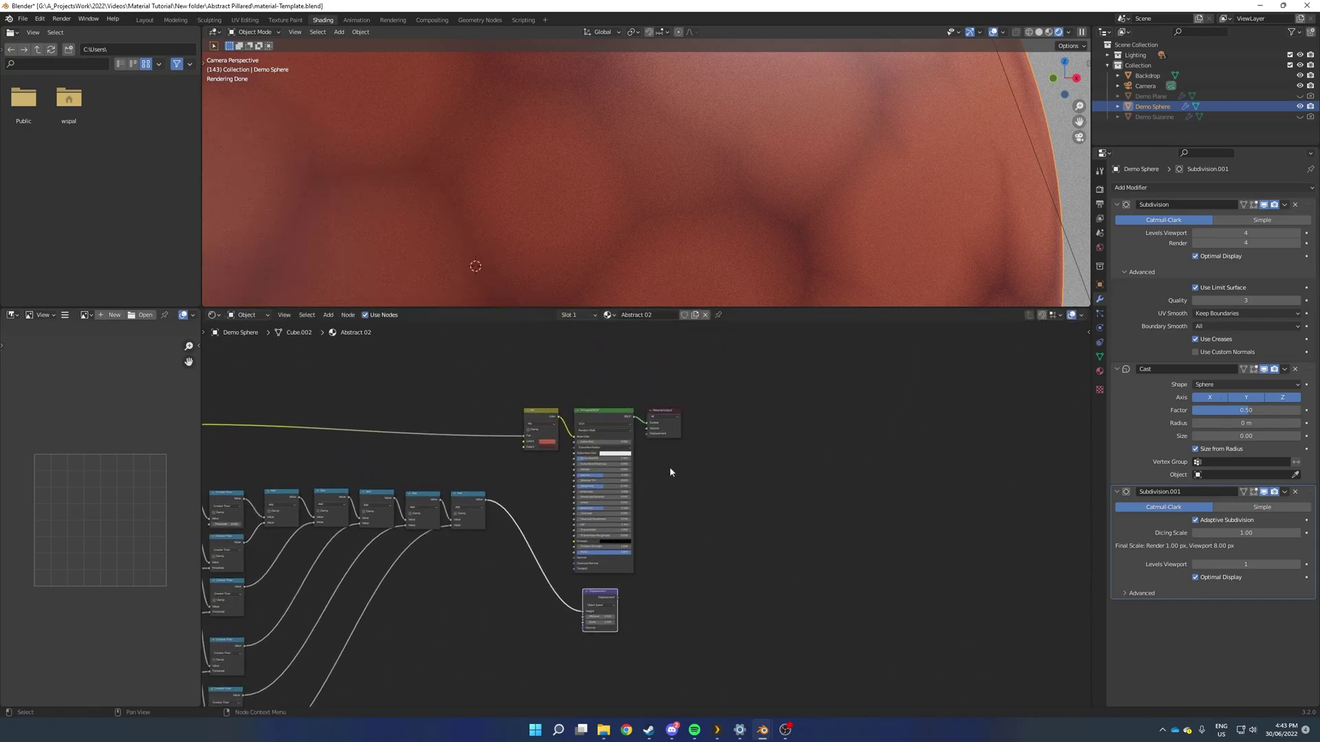
pyautogui.moveTo(647, 434); pyautogui.dragTo(618, 601)
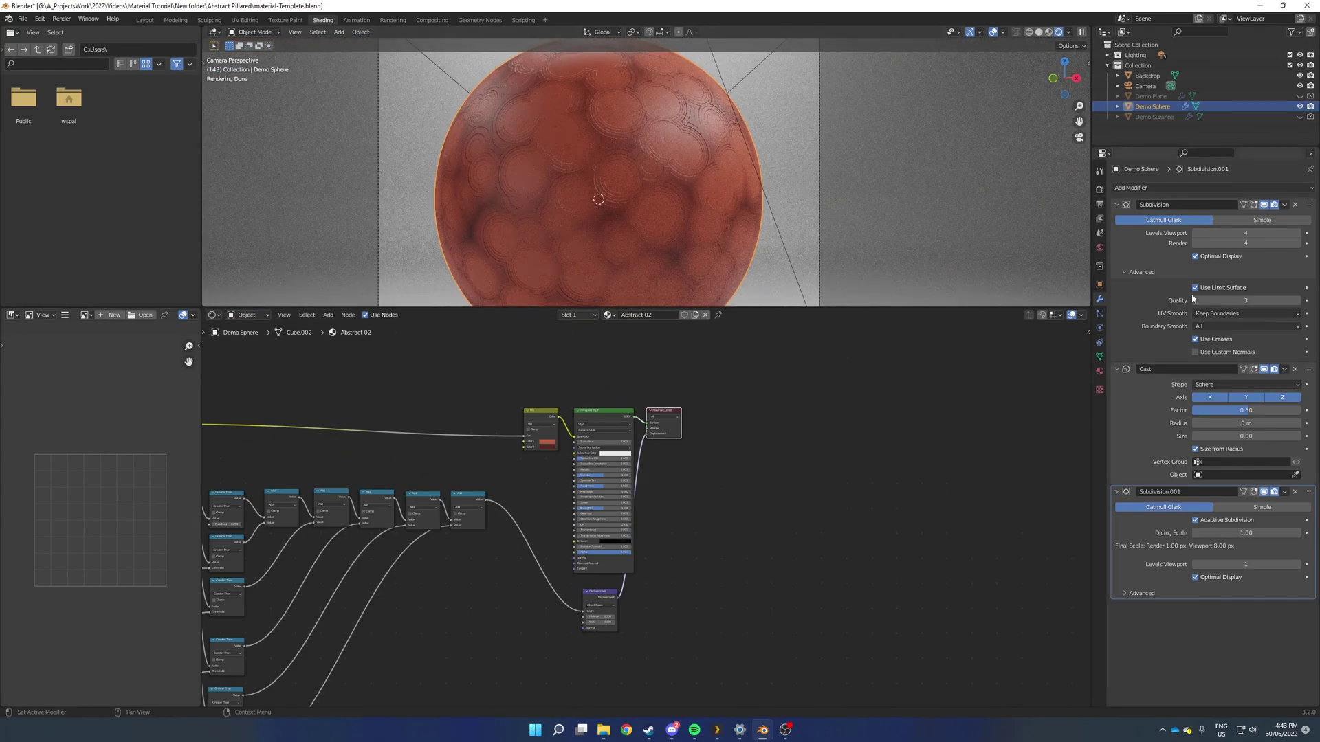
# - Set the Abstract 02 material's surface displacement method to Displacement and Bump
pyautogui.click(1100, 371)
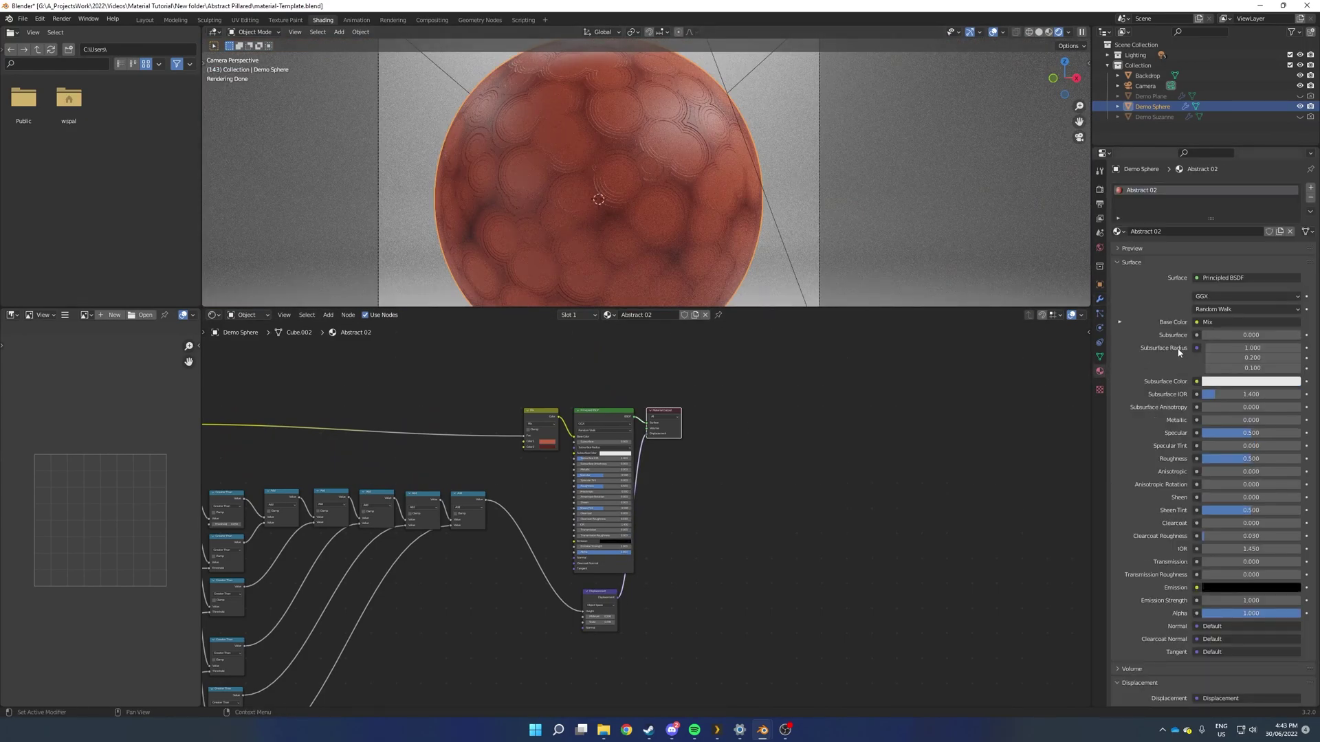
pyautogui.scroll(-2, 1180, 355)
pyautogui.scroll(-8, 1180, 355)
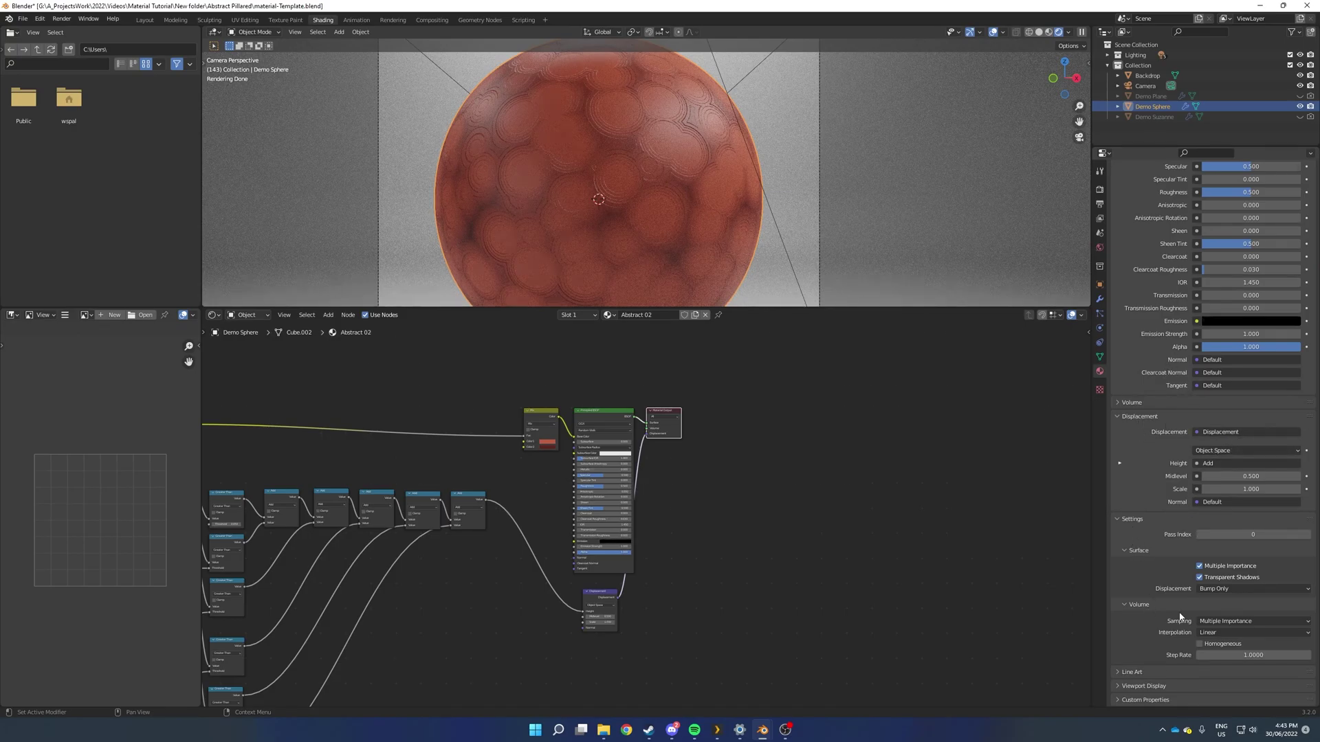
pyautogui.click(1211, 590)
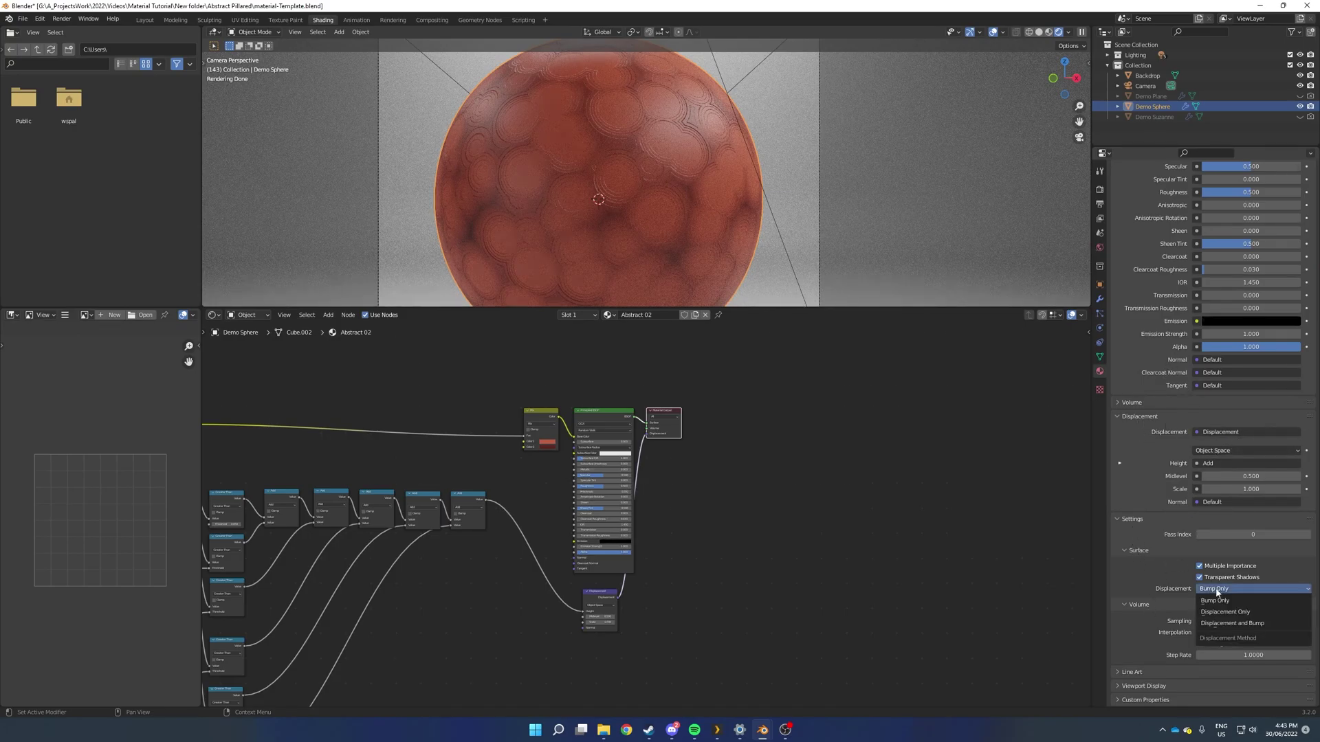
pyautogui.click(1231, 624)
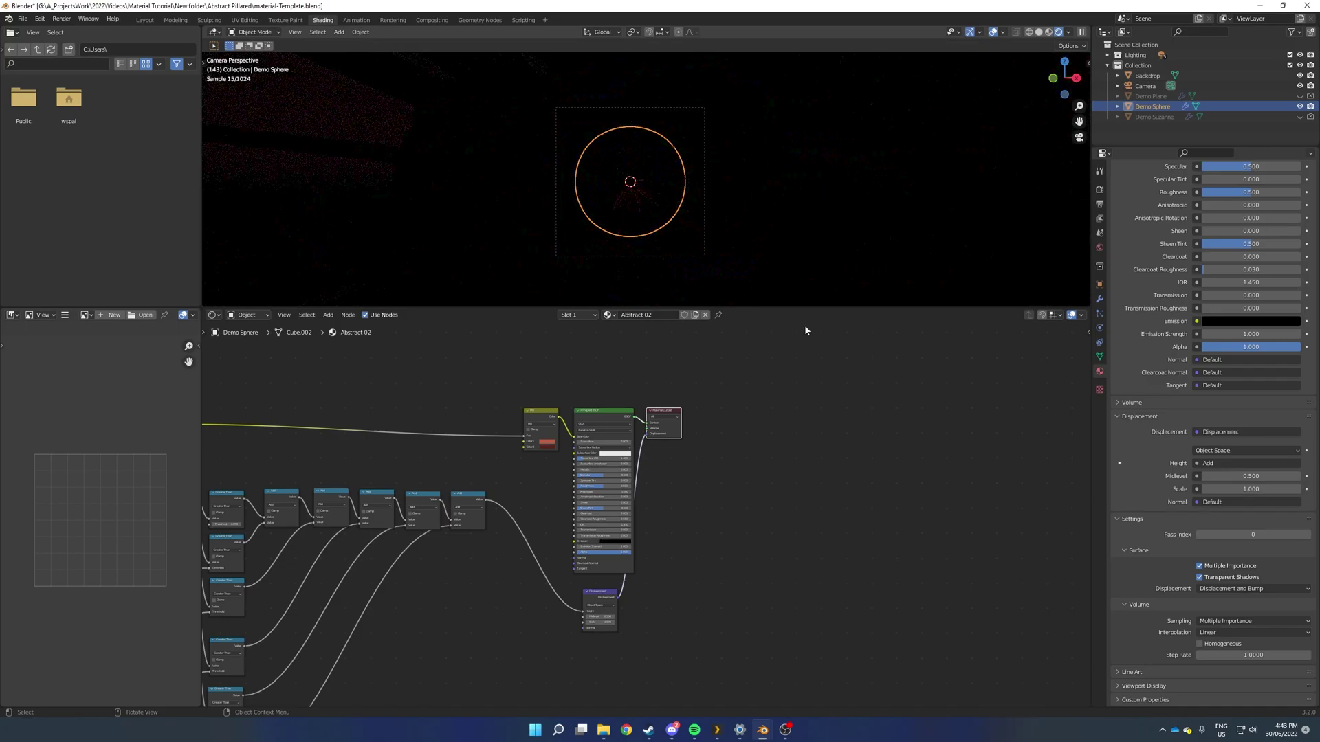
# - Set the Displacement node's Scale to 0.01
pyautogui.scroll(5, 590, 595)
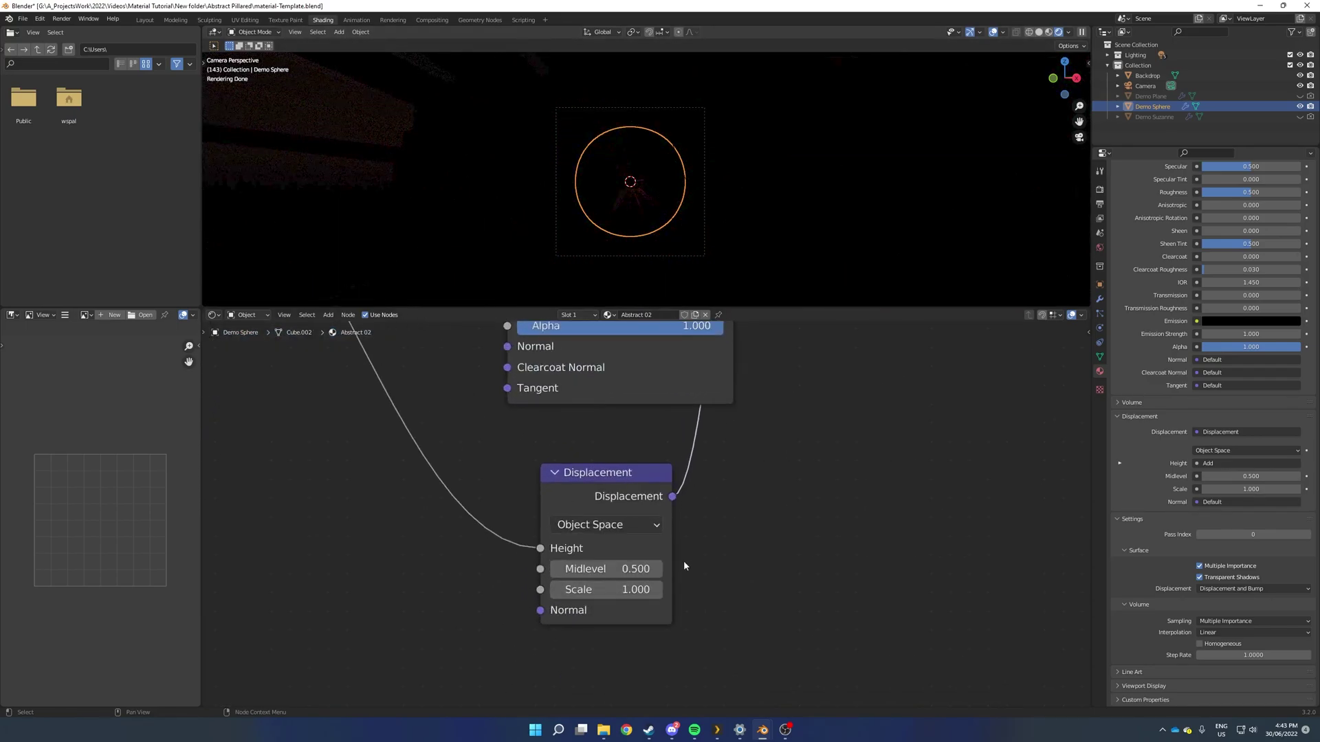
pyautogui.click(650, 592)
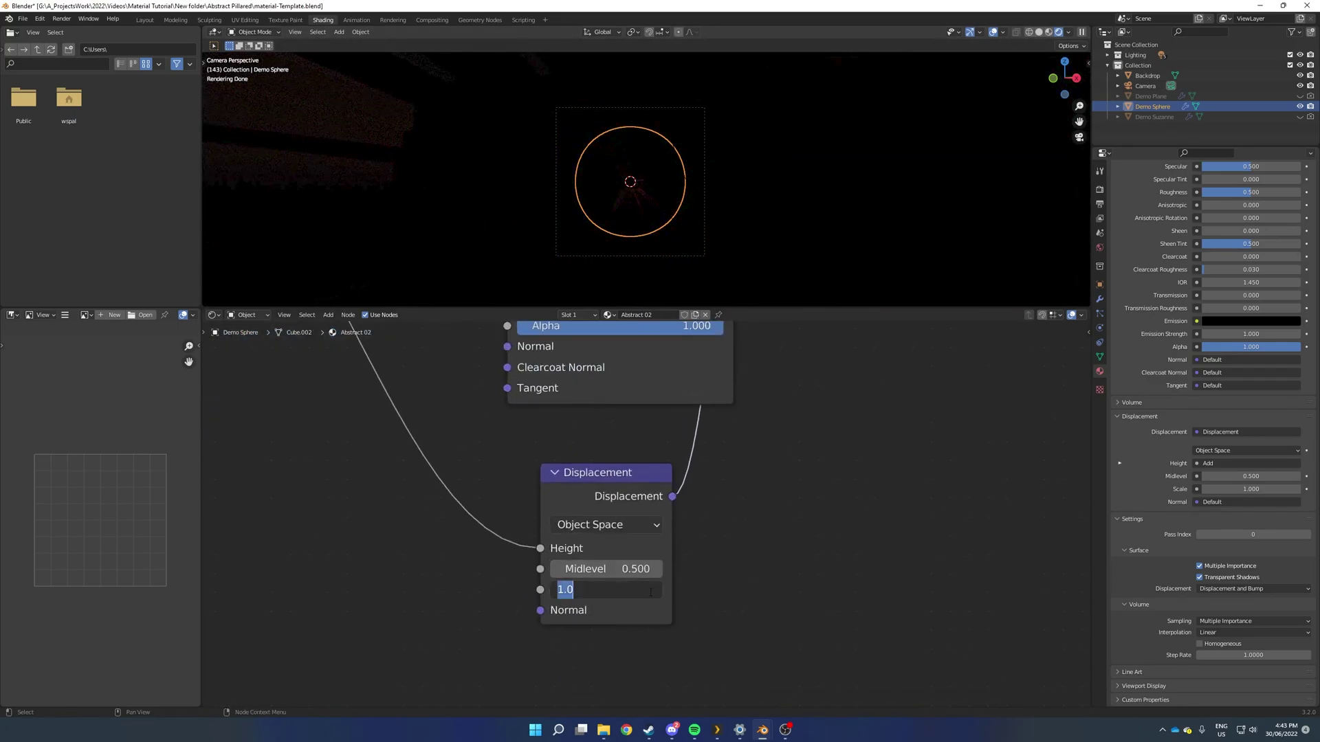
pyautogui.write('0.01')
pyautogui.press('Return')
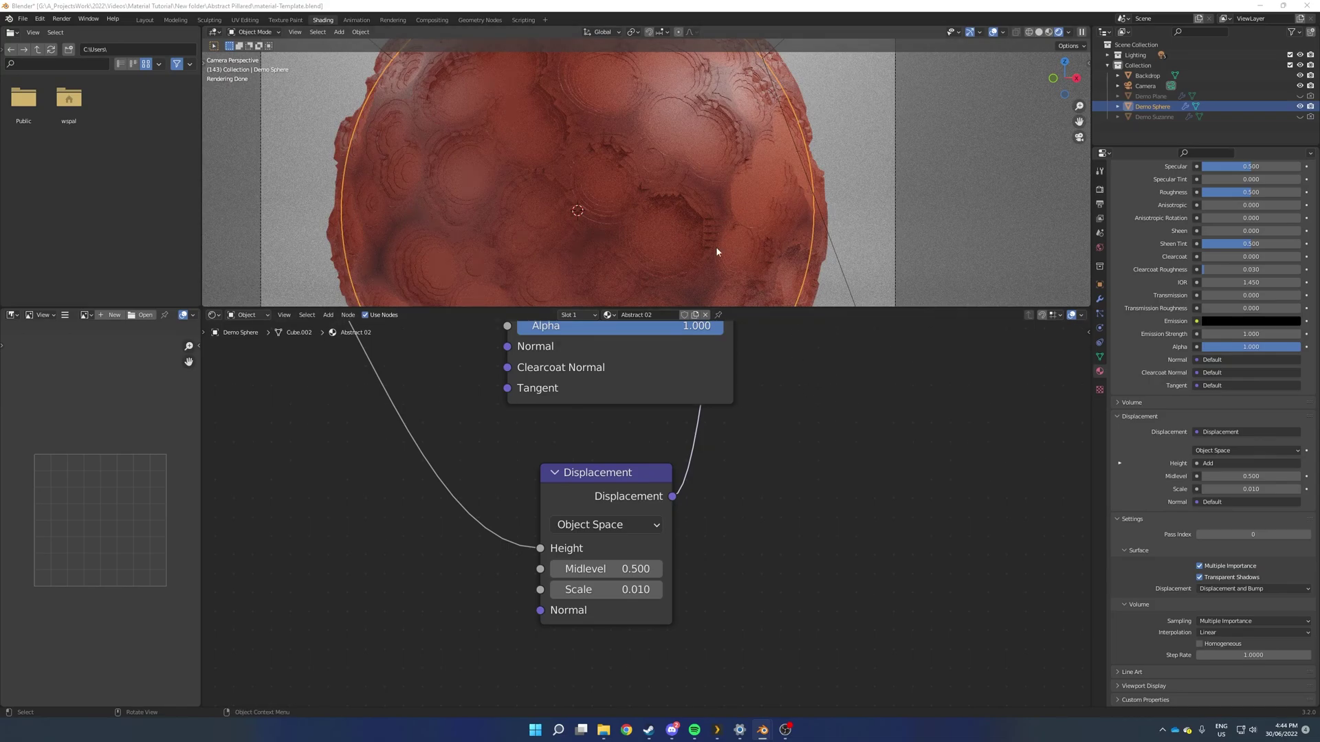
# - Insert an Invert node on the link between the last Add node and the Displacement node
pyautogui.scroll(-8, 619, 468)
pyautogui.moveTo(444, 386); pyautogui.dragTo(870, 382, button='middle')
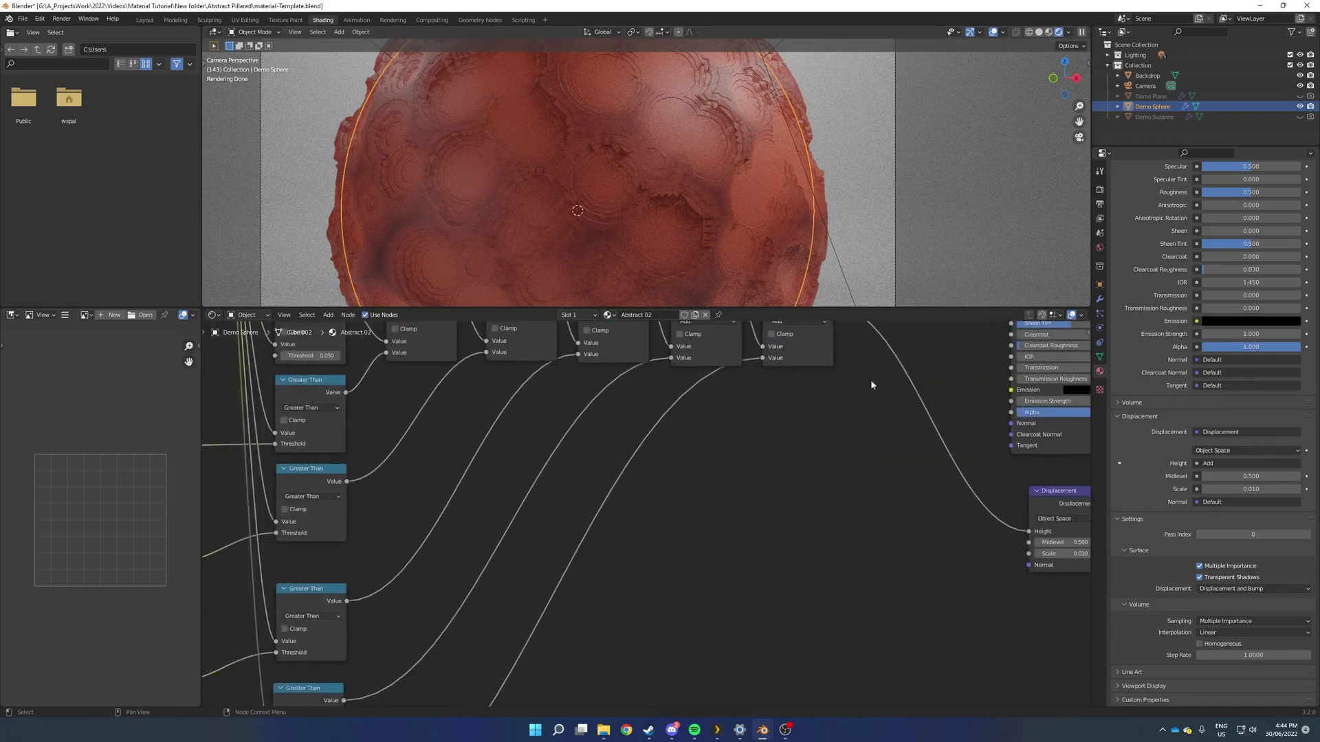
pyautogui.scroll(-5, 448, 446)
pyautogui.moveTo(449, 445); pyautogui.dragTo(685, 376, button='middle')
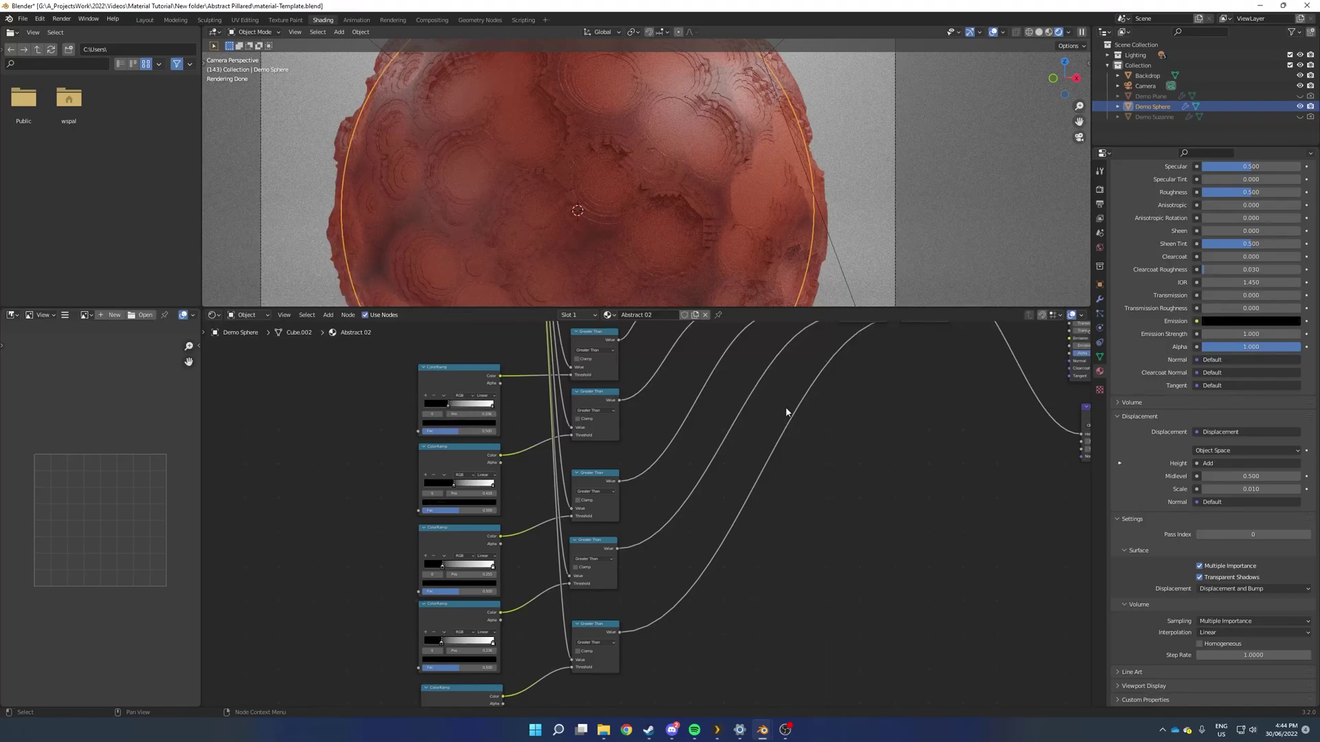
pyautogui.moveTo(1041, 401); pyautogui.dragTo(707, 515, button='middle')
pyautogui.hotkey('shift', 'a')
pyautogui.click(672, 513)
pyautogui.write('inv')
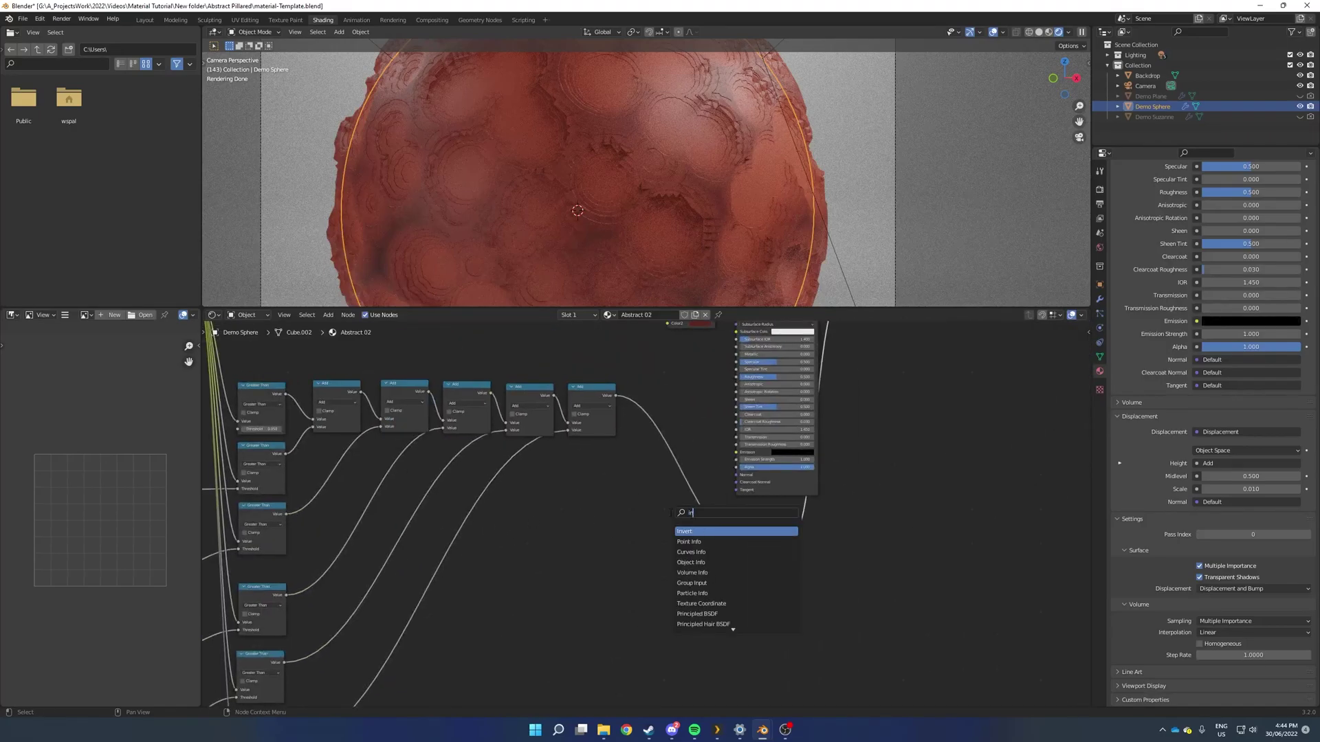
pyautogui.press('Return')
pyautogui.click(673, 452)
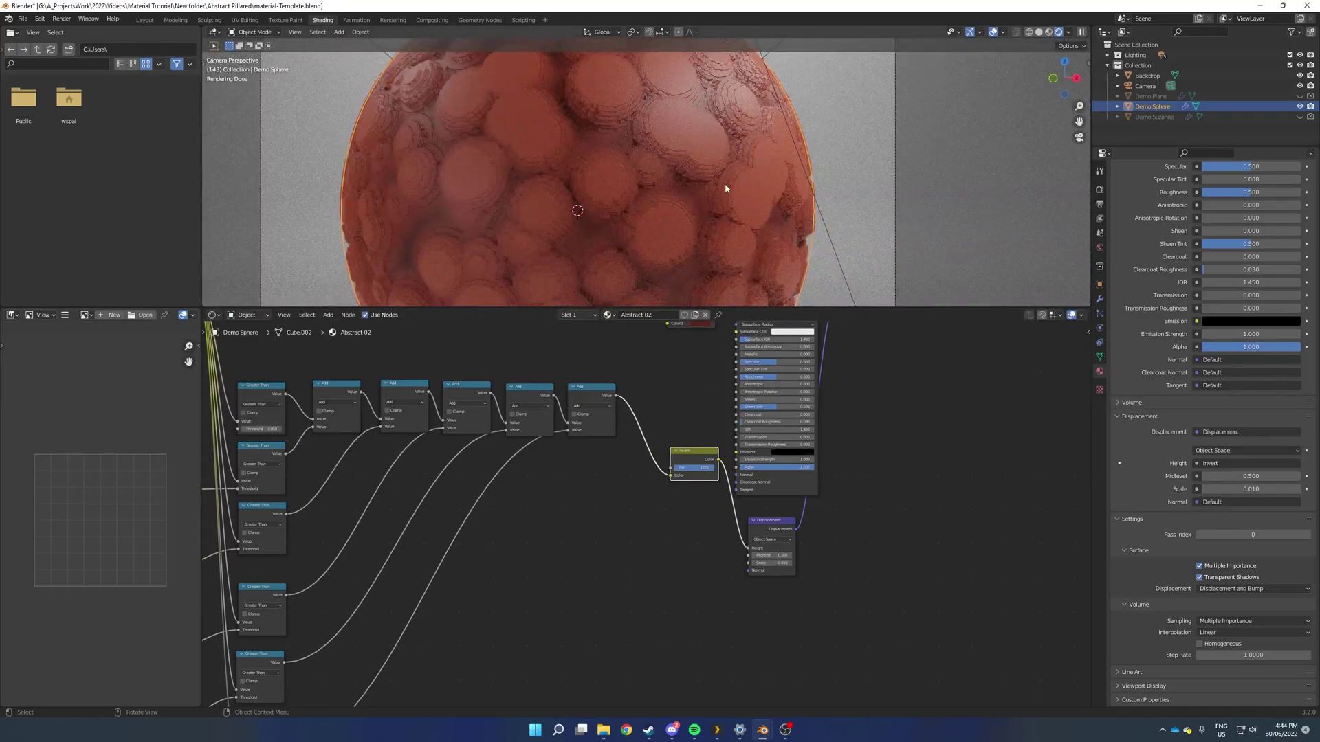
# - Open the demo sphere's modifier settings
pyautogui.click(1100, 300)
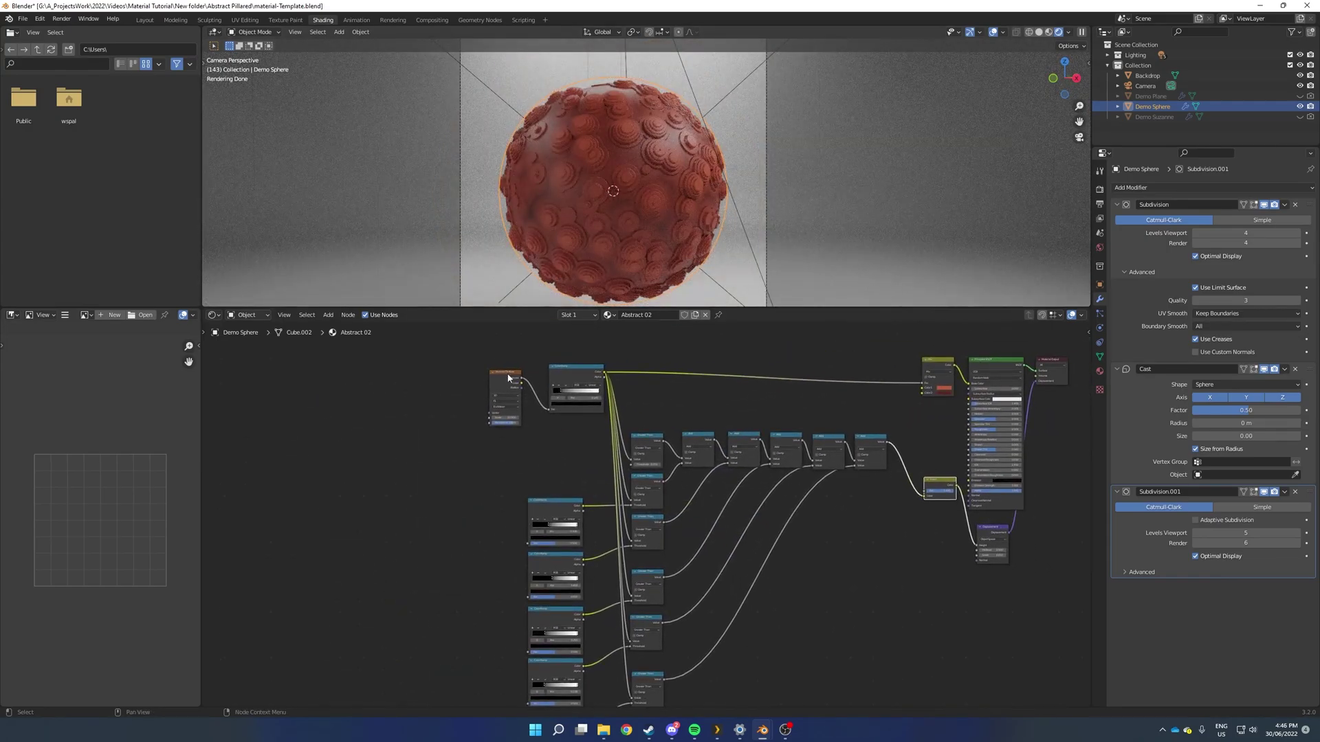
# - Move the Voronoi Texture slightly away from its ColorRamp, group all nodes except the Material Output, and leave the group
pyautogui.moveTo(508, 377); pyautogui.dragTo(482, 379)
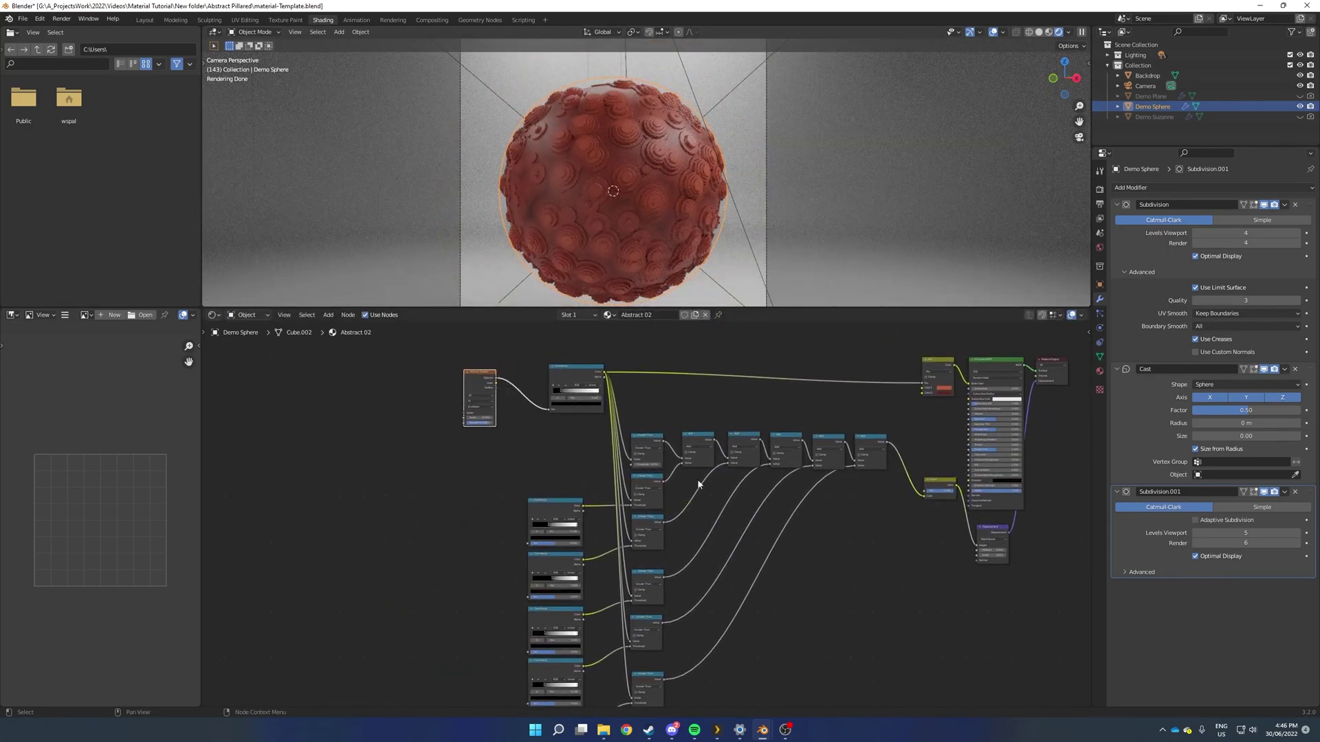
pyautogui.scroll(-2, 699, 484)
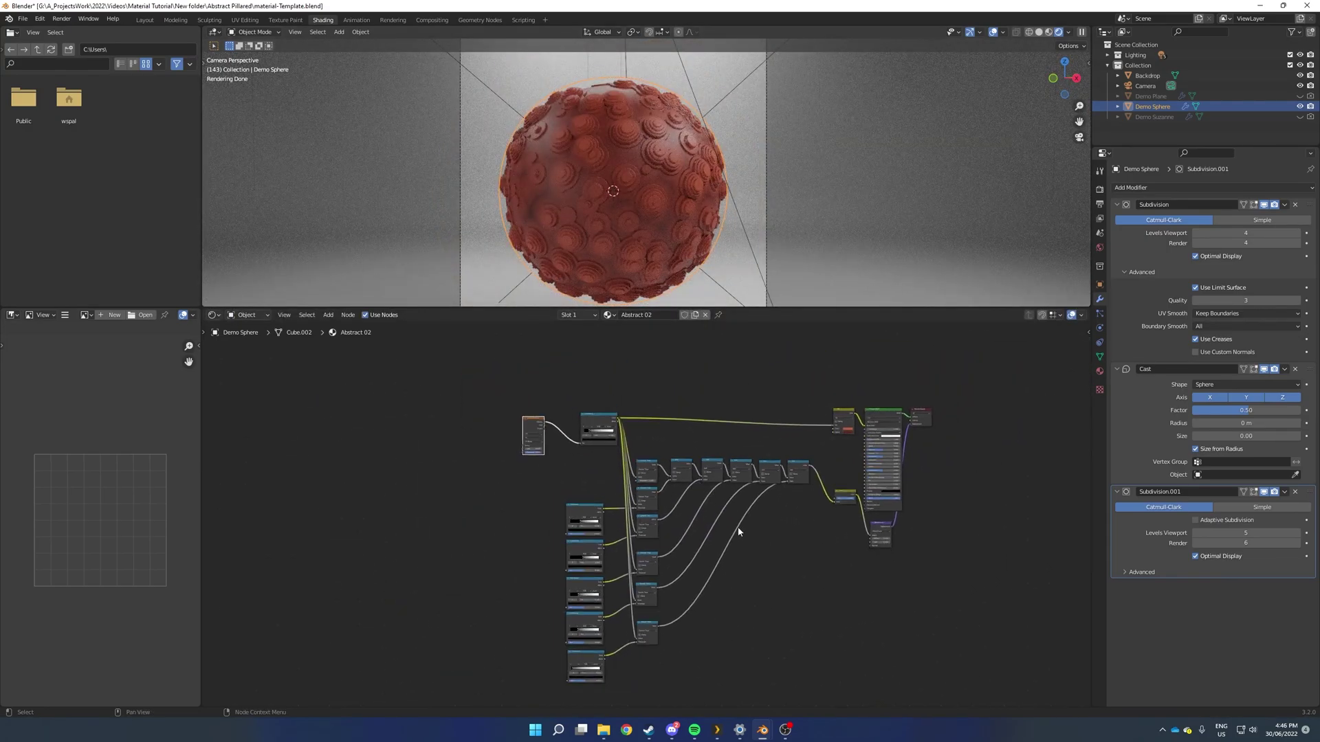
pyautogui.moveTo(781, 576); pyautogui.dragTo(688, 559, button='middle')
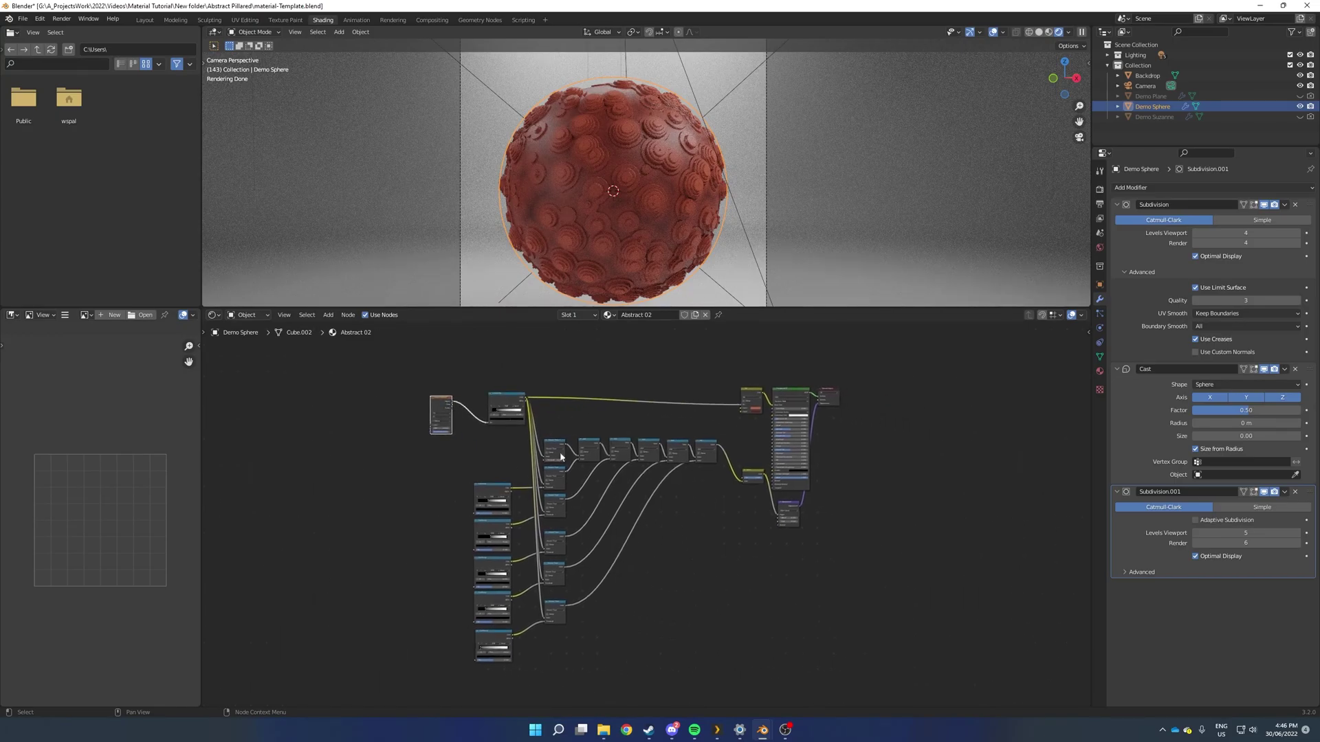
pyautogui.moveTo(411, 336); pyautogui.dragTo(802, 687)
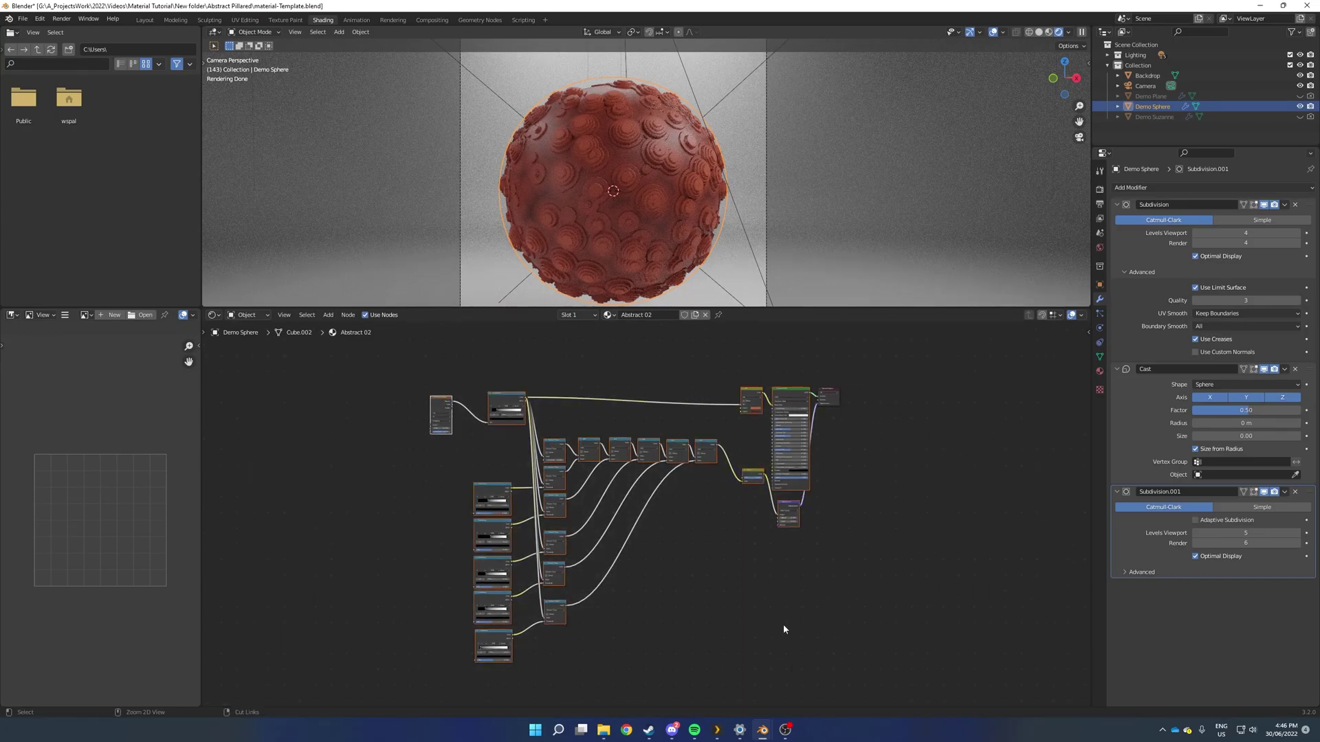
pyautogui.hotkey('ctrl', 'g')
pyautogui.scroll(2, 897, 587)
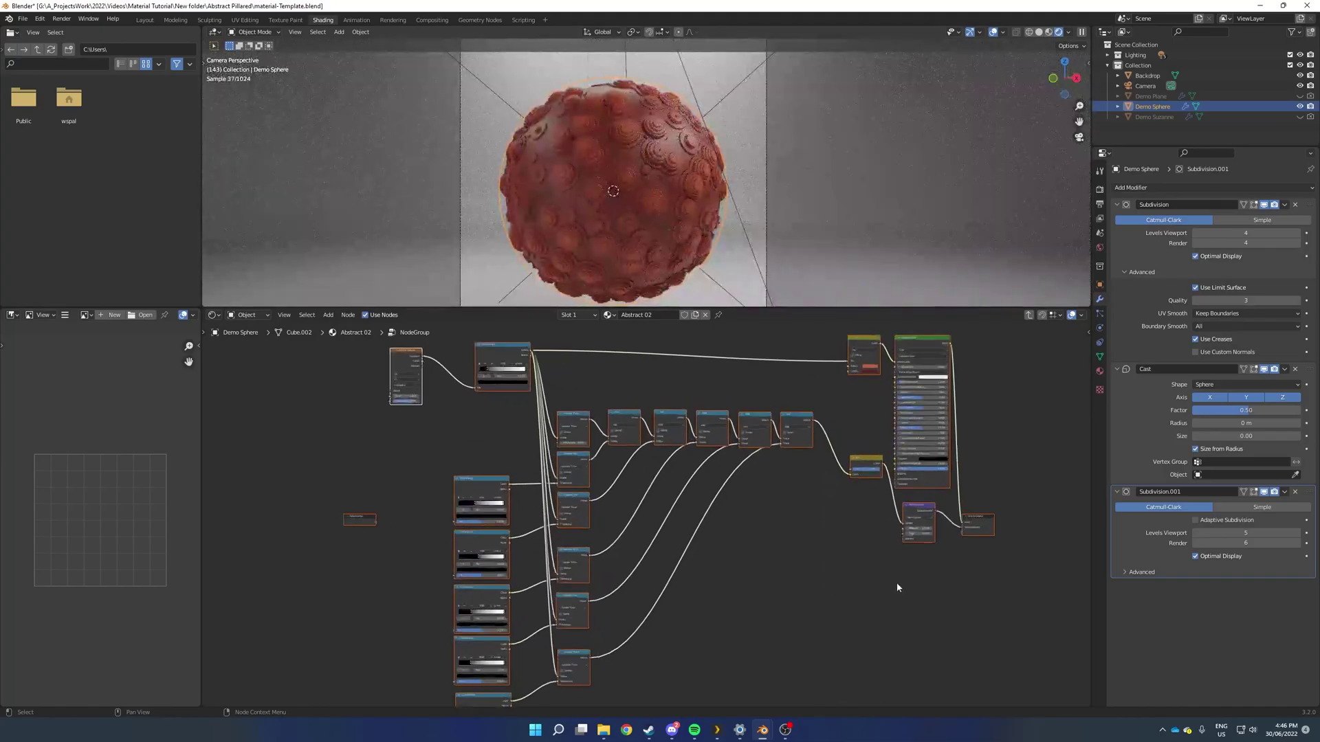
pyautogui.press('Tab')
# - Move the new node group beside the Material Output and rename it Abstract 02
pyautogui.press('g')
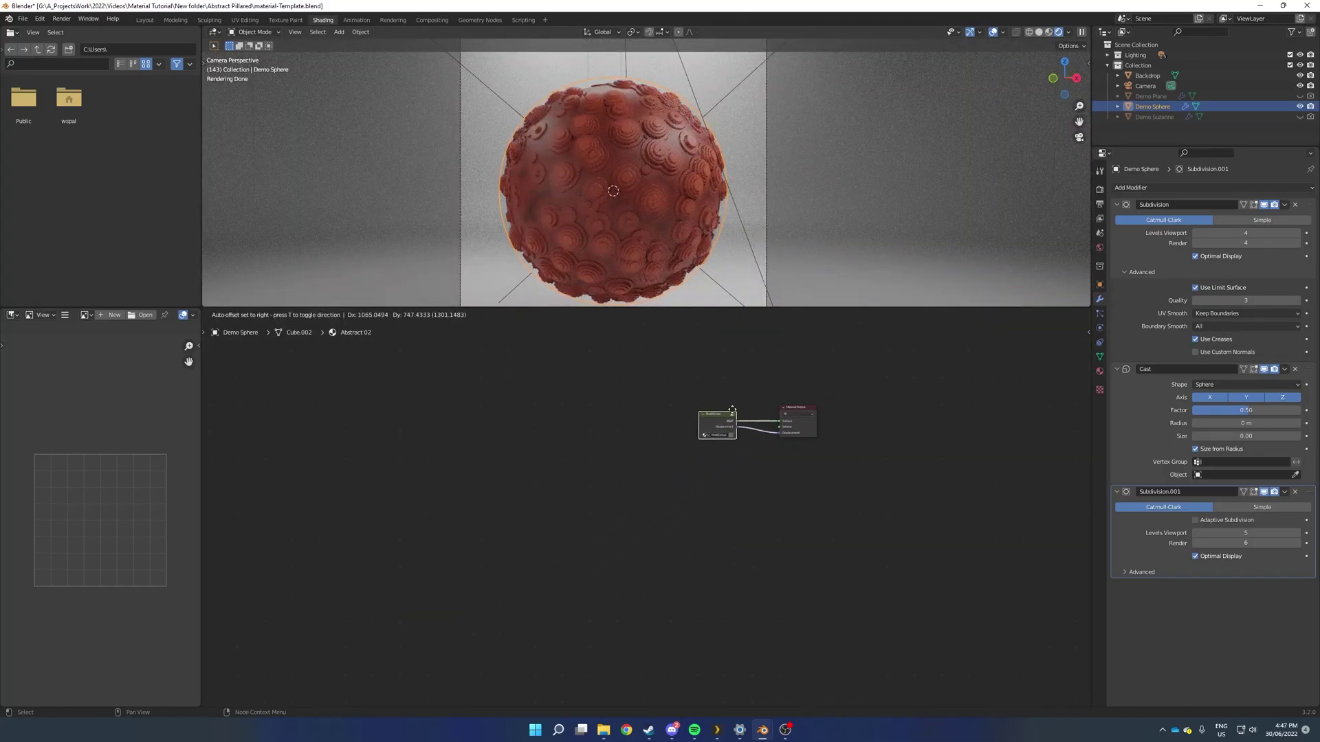
pyautogui.click(742, 410)
pyautogui.scroll(6, 791, 474)
pyautogui.moveTo(787, 495); pyautogui.dragTo(521, 624, button='middle')
pyautogui.scroll(3, 506, 585)
pyautogui.click(469, 535)
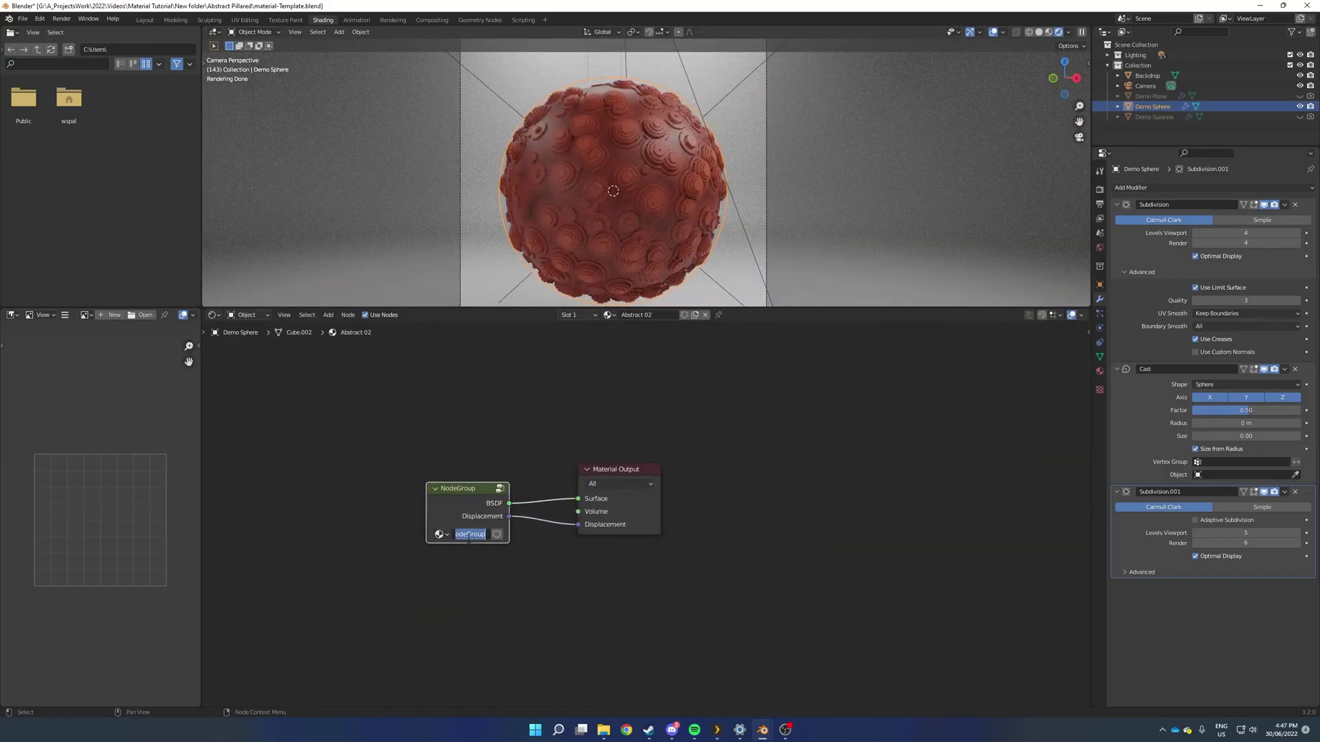
pyautogui.write('A')
pyautogui.write('bstract 02')
pyautogui.press('Return')
# - Enter the Abstract 02 group, move Group Input beside the Voronoi Texture, and connect it to the texture's Vector and Scale
pyautogui.click(499, 487)
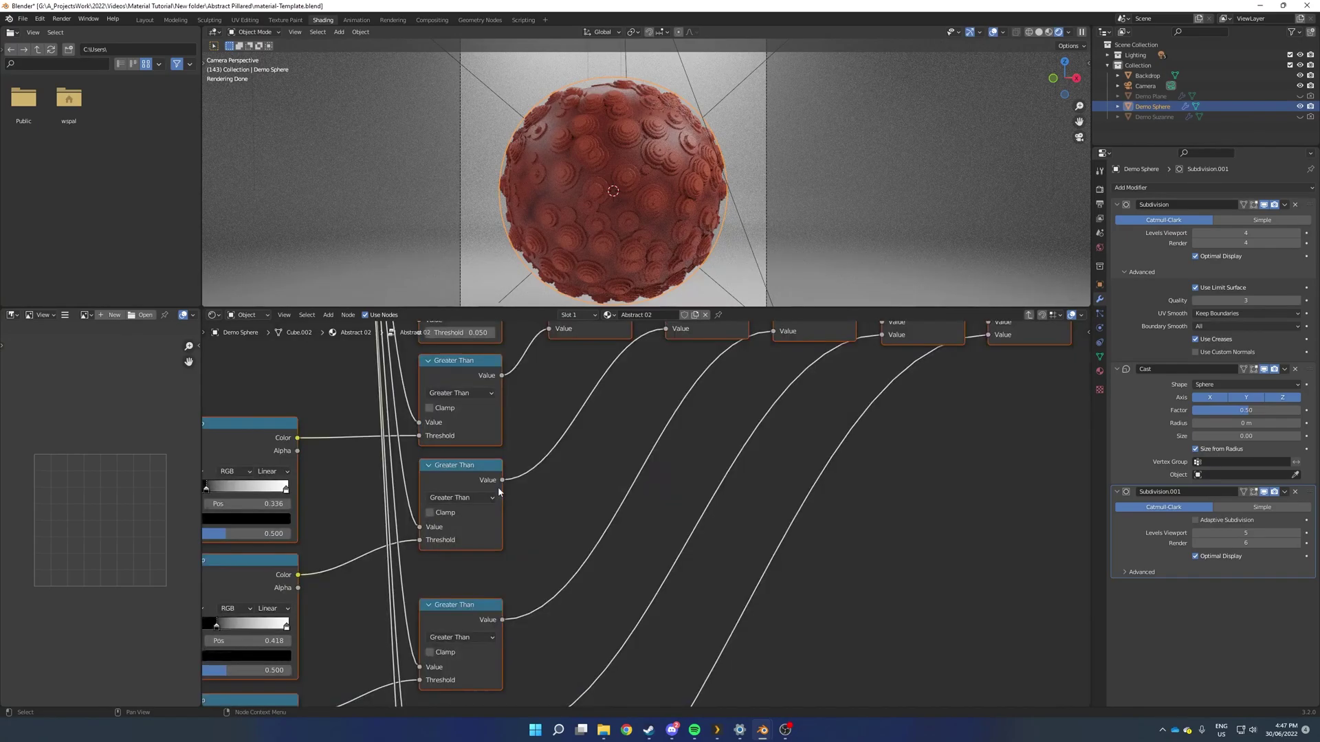
pyautogui.scroll(-12, 498, 488)
pyautogui.moveTo(498, 487); pyautogui.dragTo(822, 543, button='middle')
pyautogui.moveTo(669, 550); pyautogui.dragTo(733, 597, button='middle')
pyautogui.scroll(7, 733, 597)
pyautogui.moveTo(744, 607); pyautogui.dragTo(700, 453)
pyautogui.scroll(7, 739, 452)
pyautogui.moveTo(738, 451); pyautogui.dragTo(560, 521, button='middle')
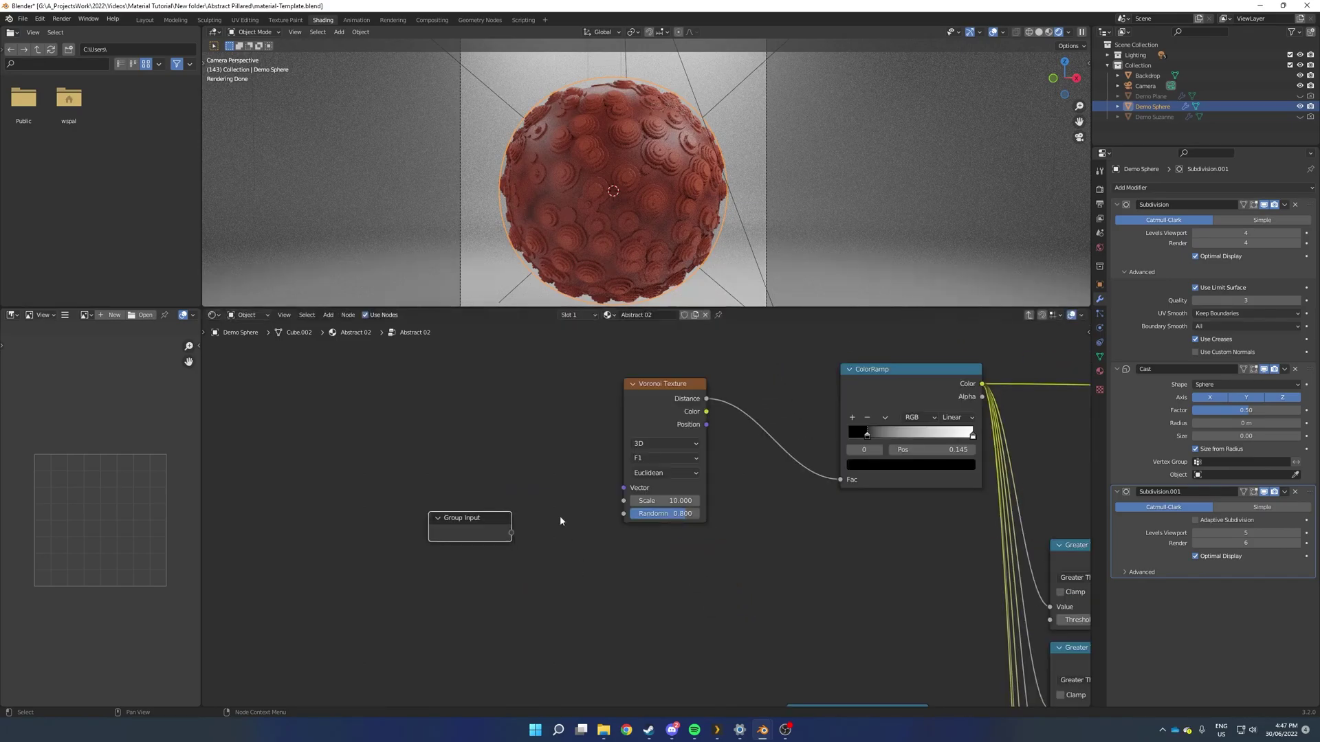
pyautogui.moveTo(511, 533); pyautogui.dragTo(619, 518)
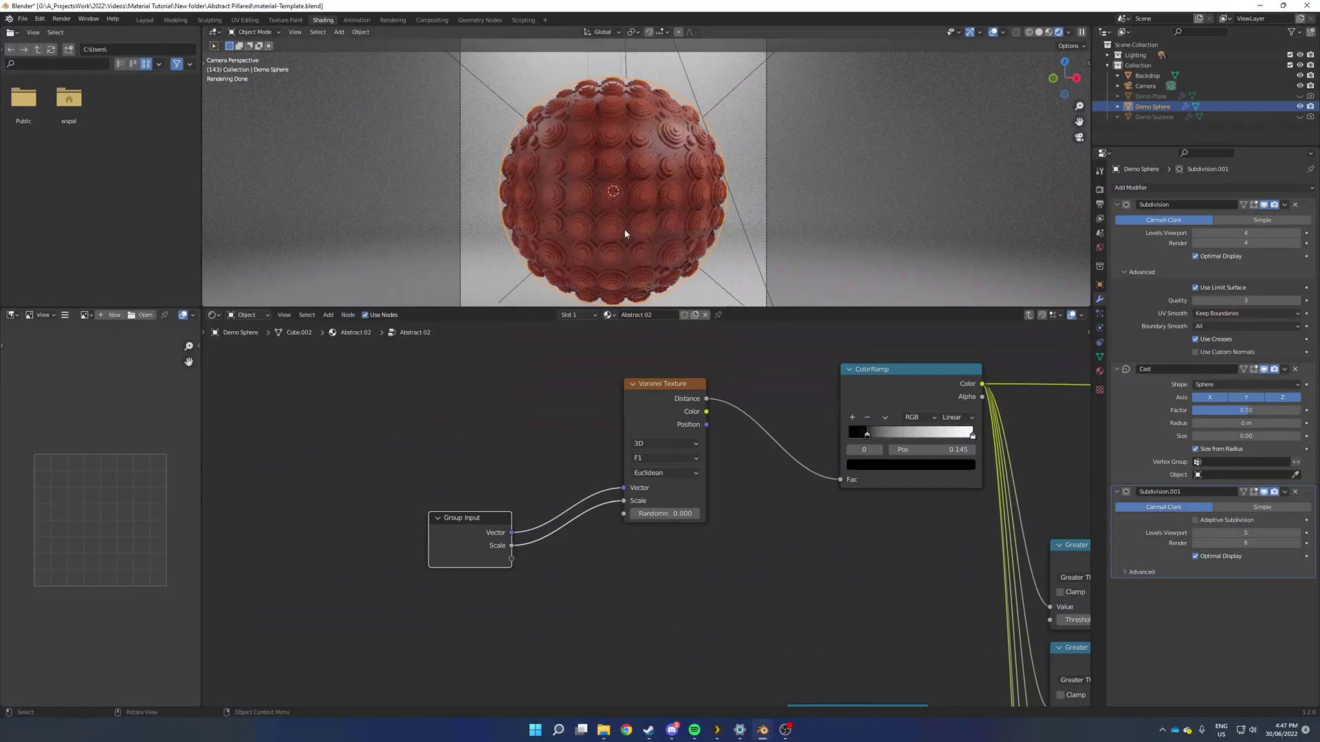
# - Undo the last Randomness change on the Voronoi Texture and expose its Randomness through the Group Input
pyautogui.moveTo(625, 234); pyautogui.dragTo(788, 210, button='middle')
pyautogui.hotkey('ctrl', 'z')
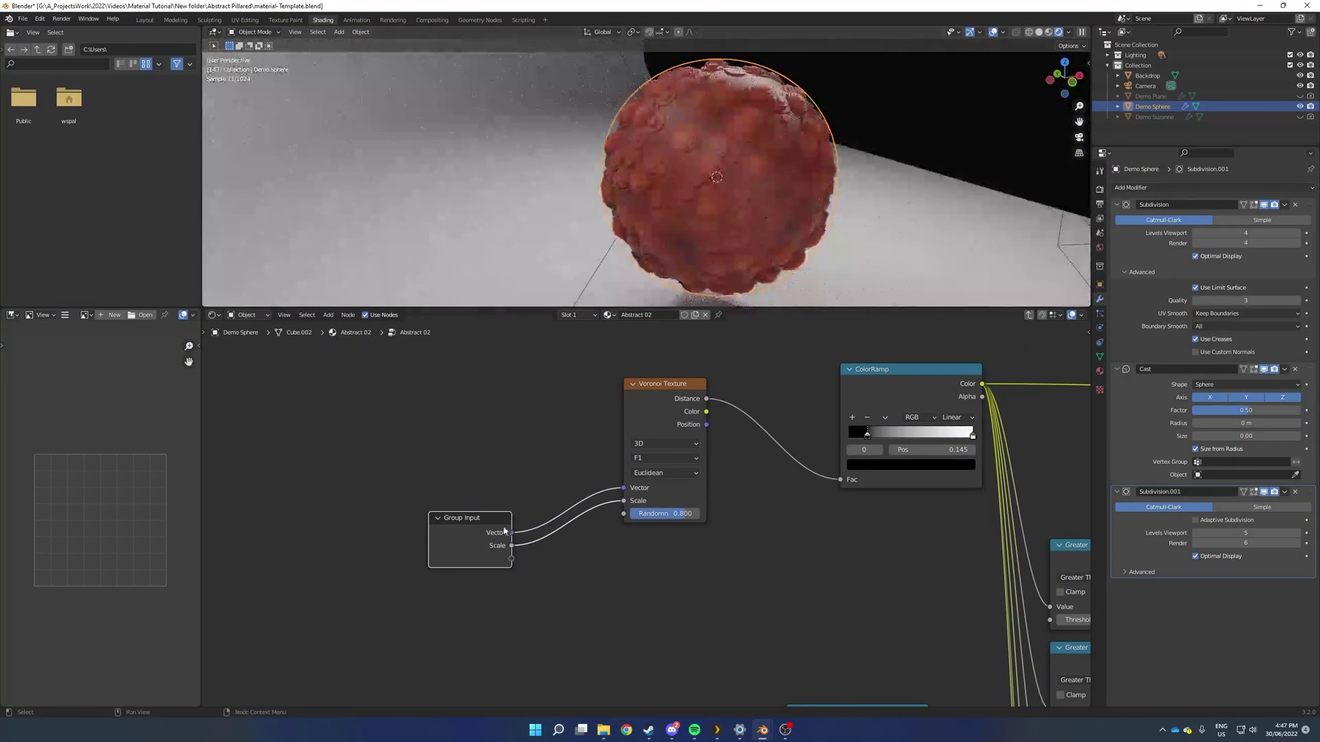
pyautogui.moveTo(512, 558); pyautogui.dragTo(623, 515)
pyautogui.moveTo(619, 580); pyautogui.dragTo(623, 513)
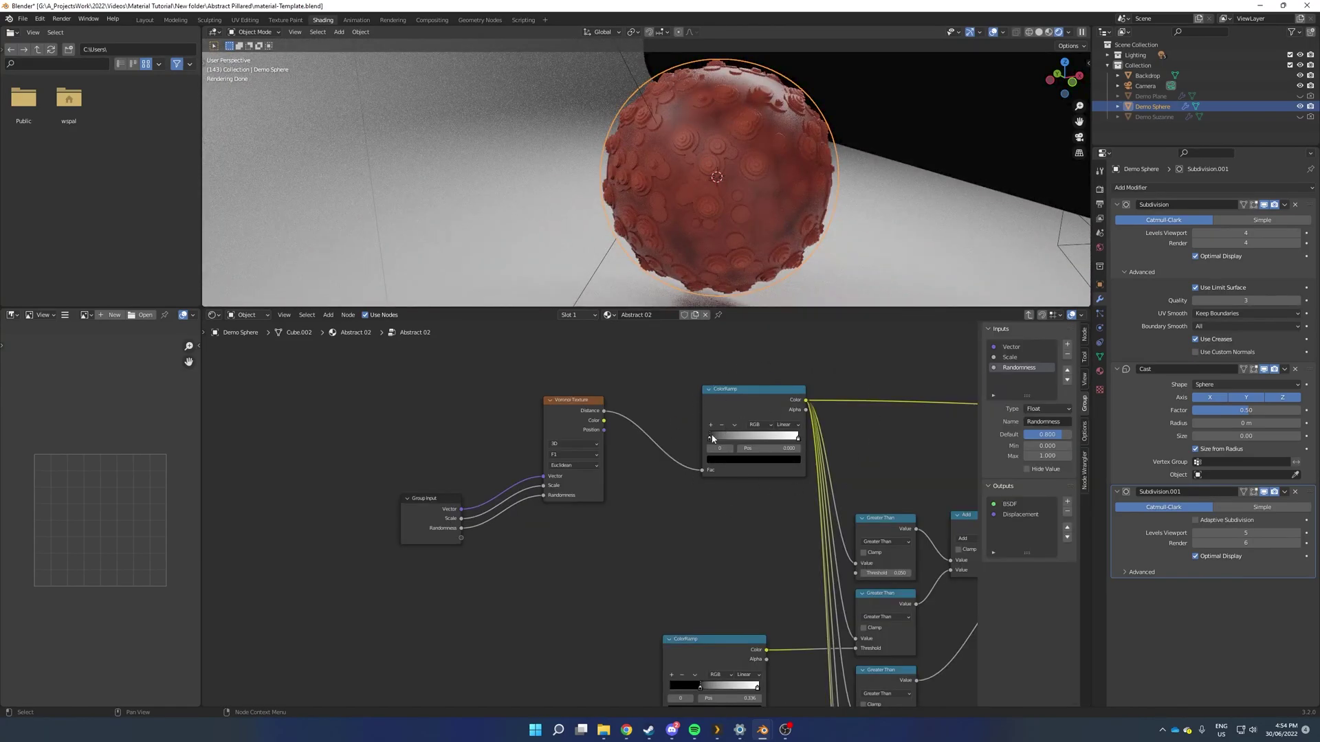
# - Check the exposed controls outside the Abstract 02 group, re-enter it, link an extra Group Input socket to Voronoi Randomness, and cut that link
pyautogui.press('Tab')
pyautogui.scroll(2, 657, 475)
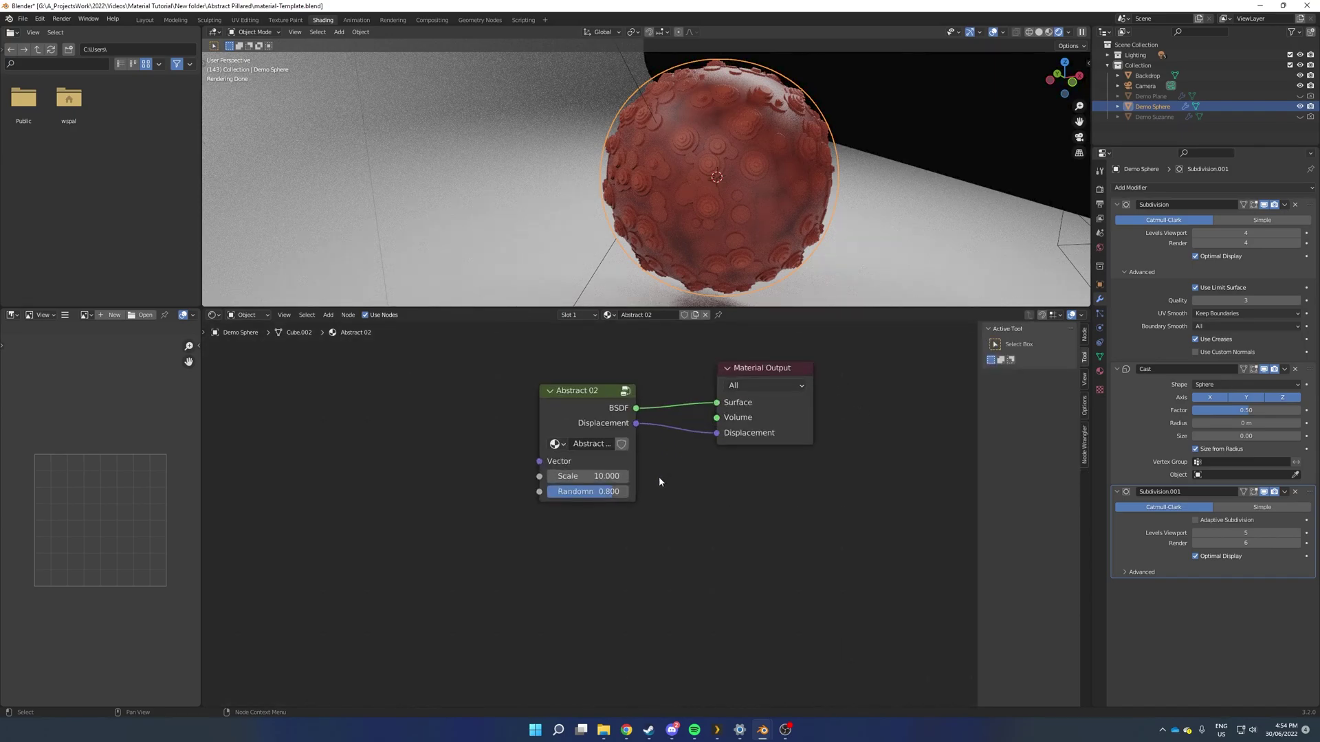
pyautogui.scroll(3, 659, 477)
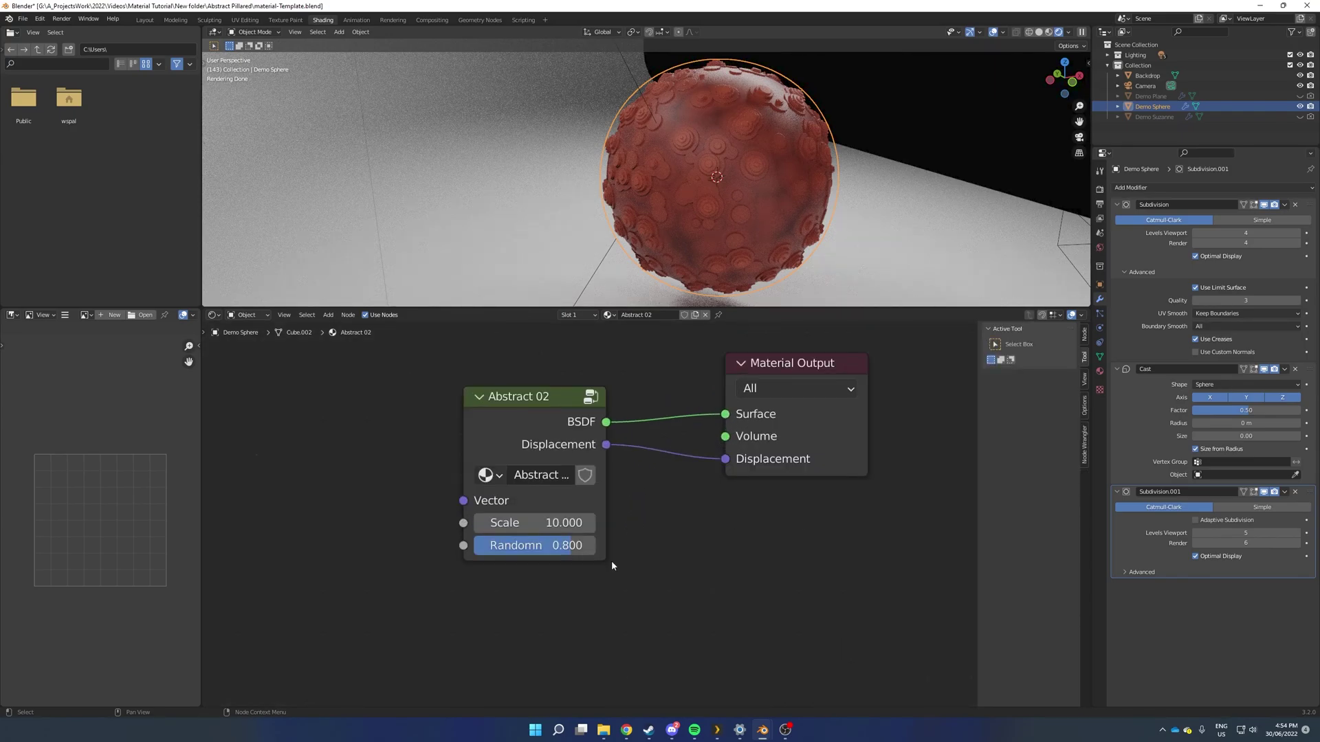
pyautogui.press('Tab')
pyautogui.scroll(3, 672, 530)
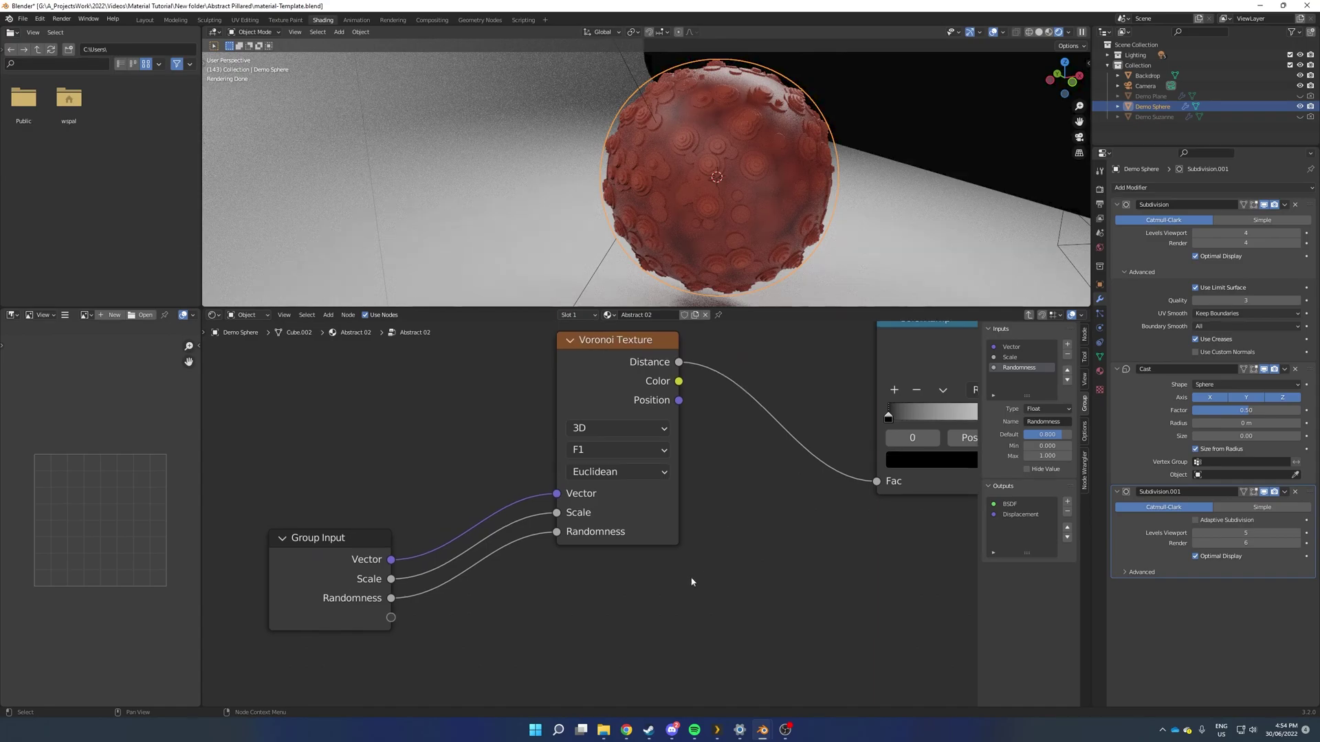
pyautogui.moveTo(391, 616); pyautogui.dragTo(558, 541)
pyautogui.moveTo(568, 577); pyautogui.dragTo(713, 549, button='middle')
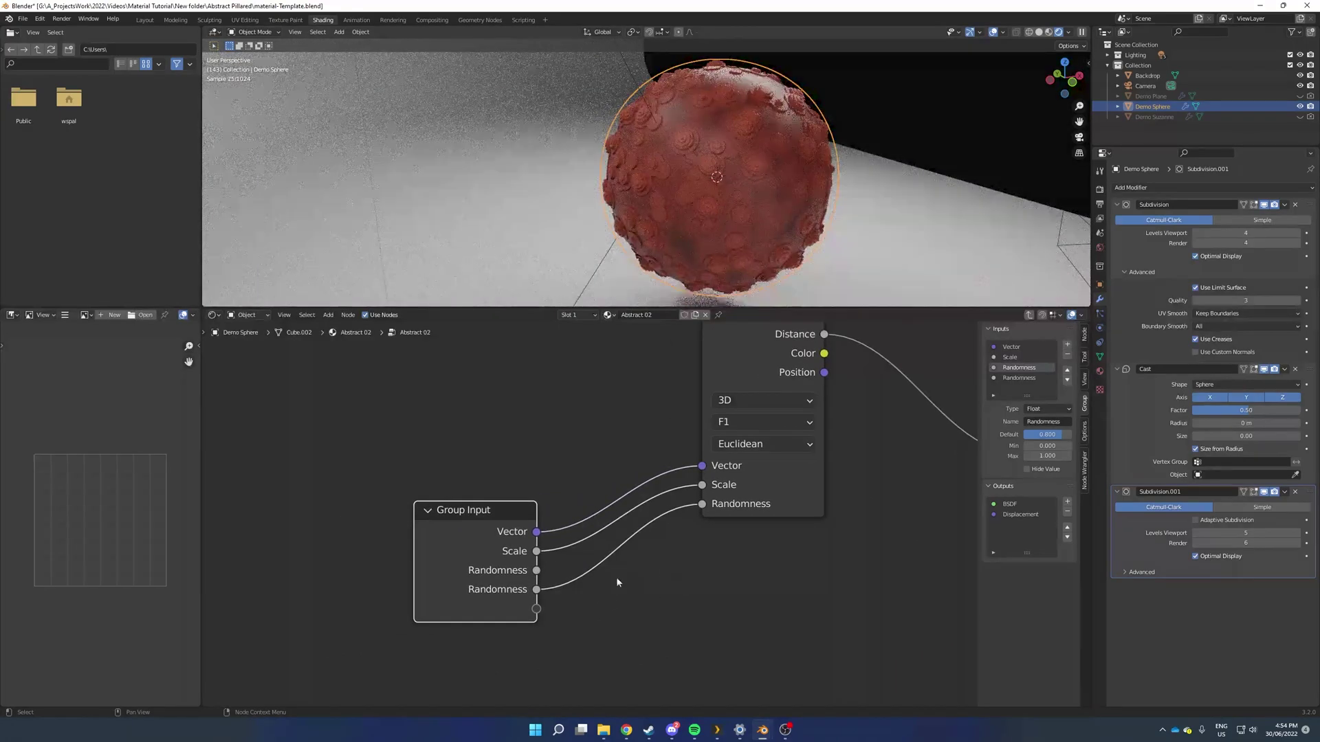
pyautogui.keyDown('ctrl'); pyautogui.moveTo(587, 593); pyautogui.dragTo(580, 567, button='right'); pyautogui.keyUp('ctrl')
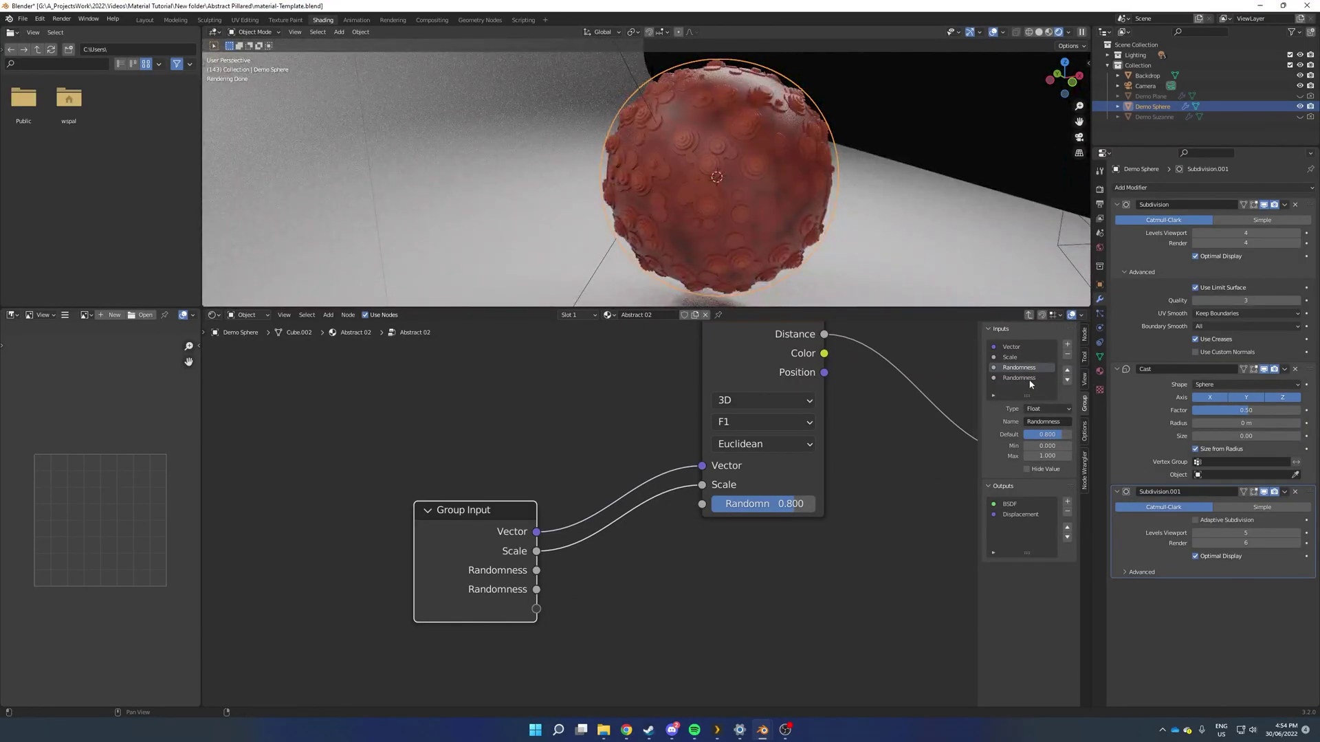
# - Rename the second Randomness group input to Colour Ramp
pyautogui.click(1019, 378)
pyautogui.click(1046, 421)
pyautogui.write('Colour Ramp')
pyautogui.press('Return')
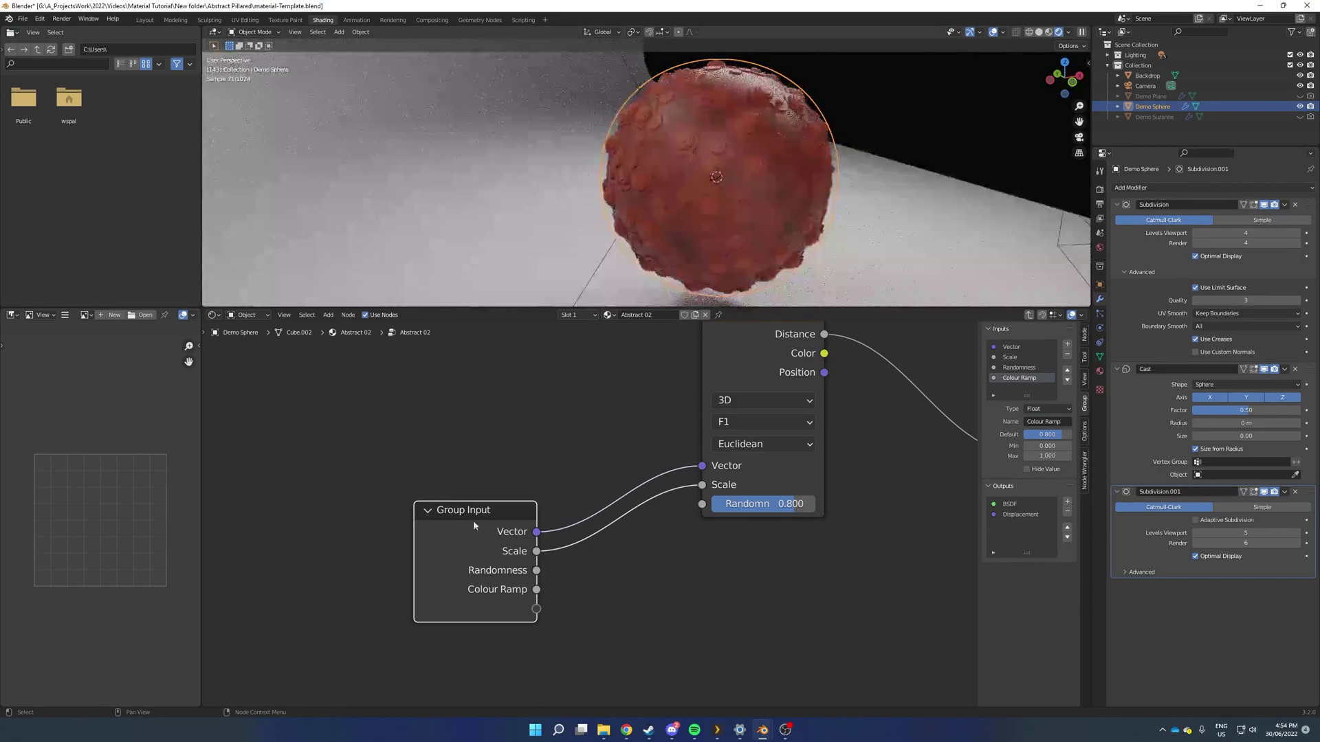
# - Leave the group and copy the data path of the Abstract 02 node's Colour Ramp value
pyautogui.press('Tab')
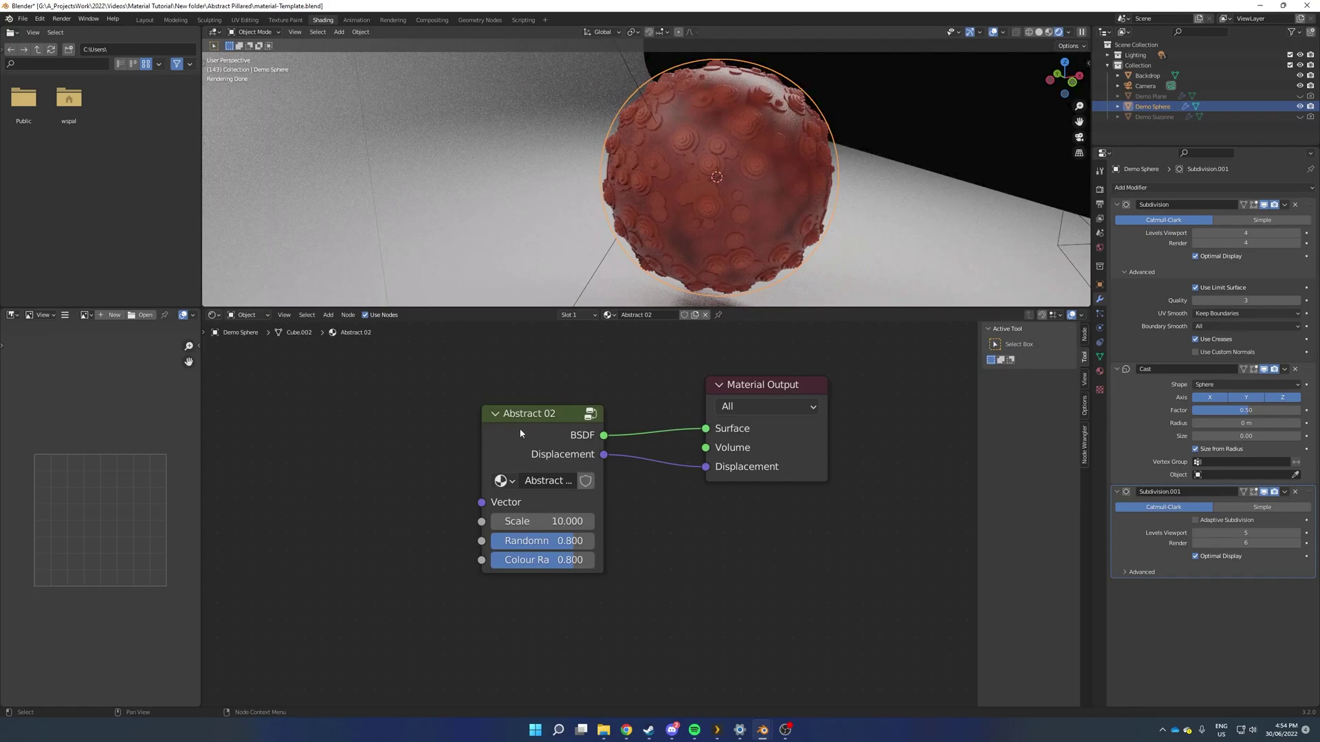
pyautogui.scroll(2, 591, 570)
pyautogui.rightClick(590, 546)
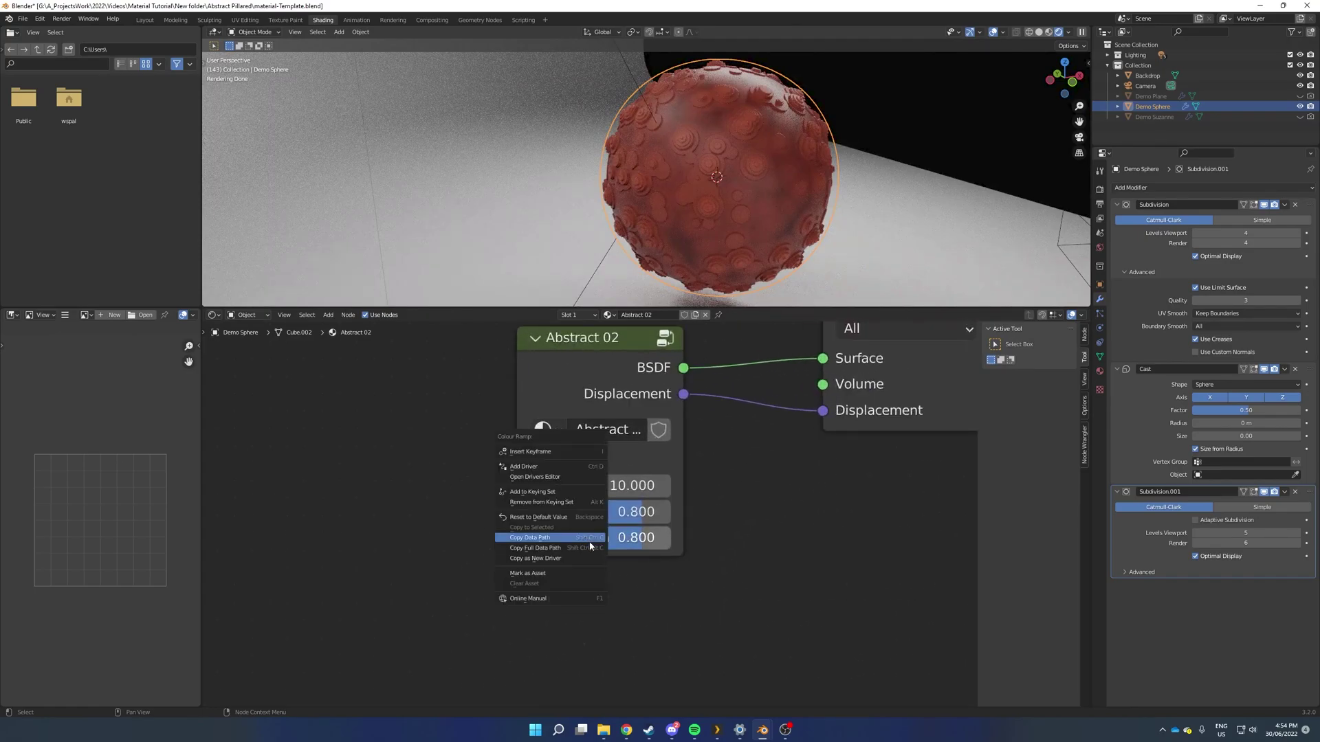
pyautogui.click(590, 543)
pyautogui.rightClick(564, 540)
pyautogui.click(563, 540)
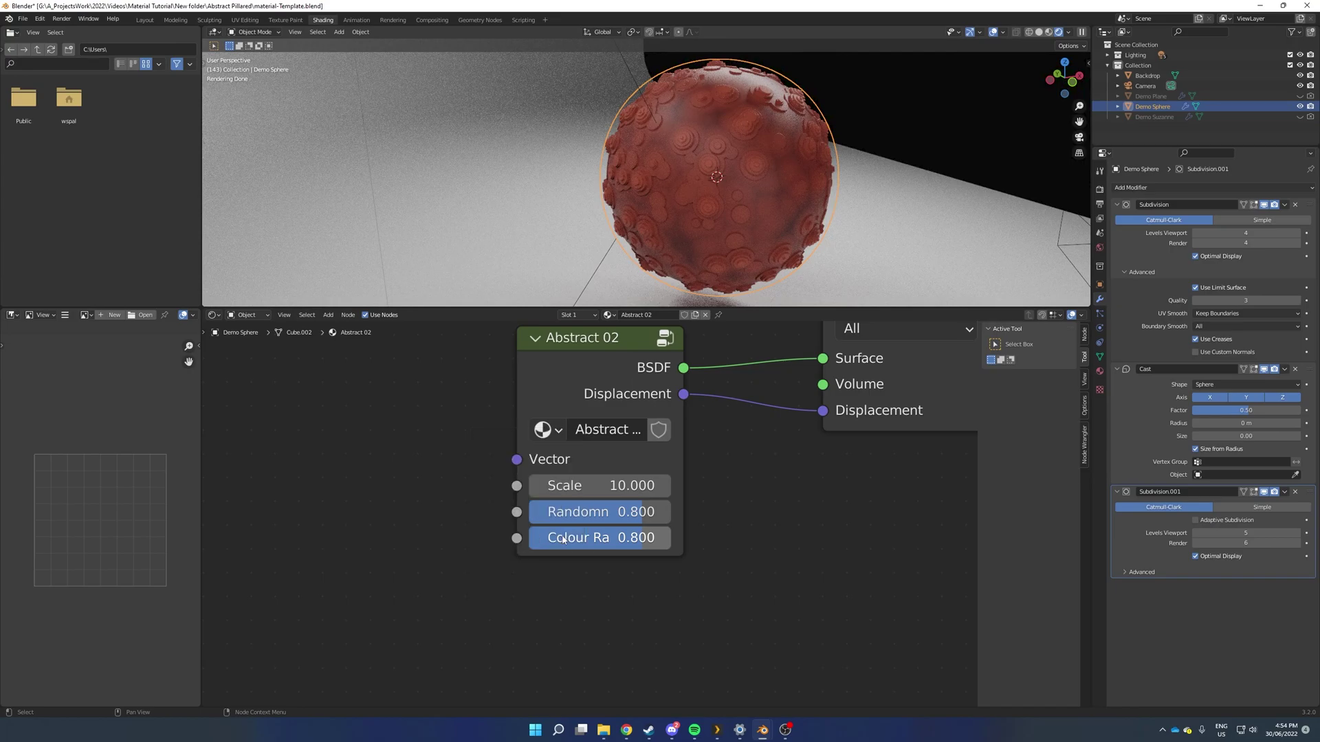
# - Enter the group and add a Sum Values driver to the black stop's position on the ColorRamp fed by the Voronoi Texture
pyautogui.click(665, 340)
pyautogui.scroll(-6, 715, 475)
pyautogui.moveTo(761, 504); pyautogui.dragTo(464, 565, button='middle')
pyautogui.scroll(-4, 462, 569)
pyautogui.scroll(5, 589, 514)
pyautogui.moveTo(741, 534); pyautogui.dragTo(631, 548, button='middle')
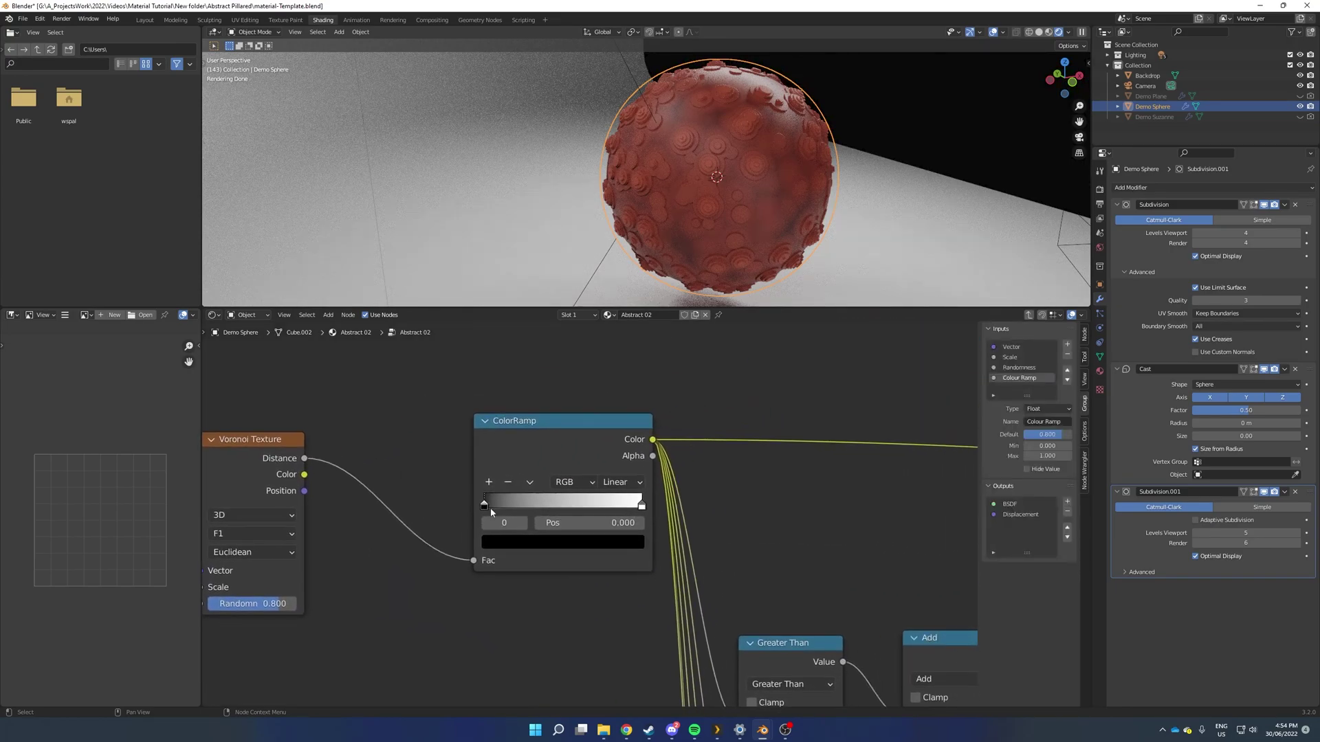
pyautogui.rightClick(568, 521)
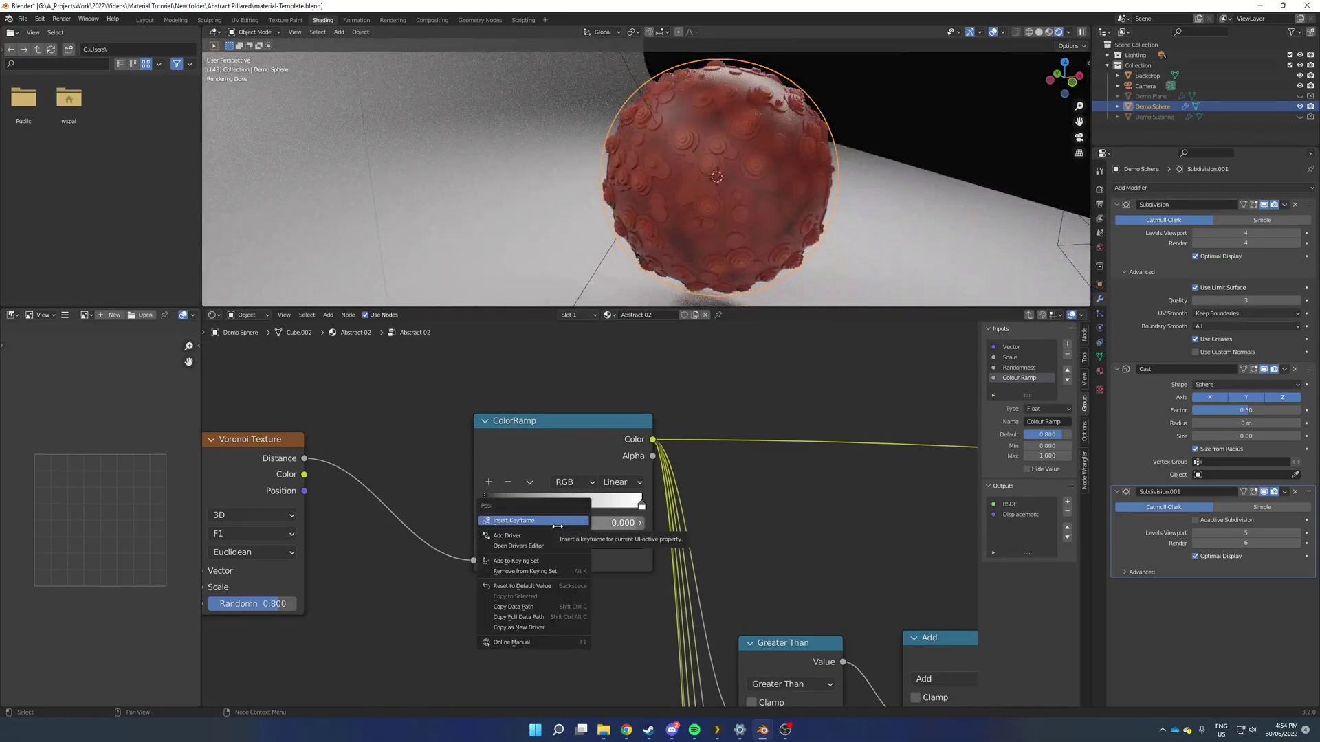
pyautogui.click(548, 535)
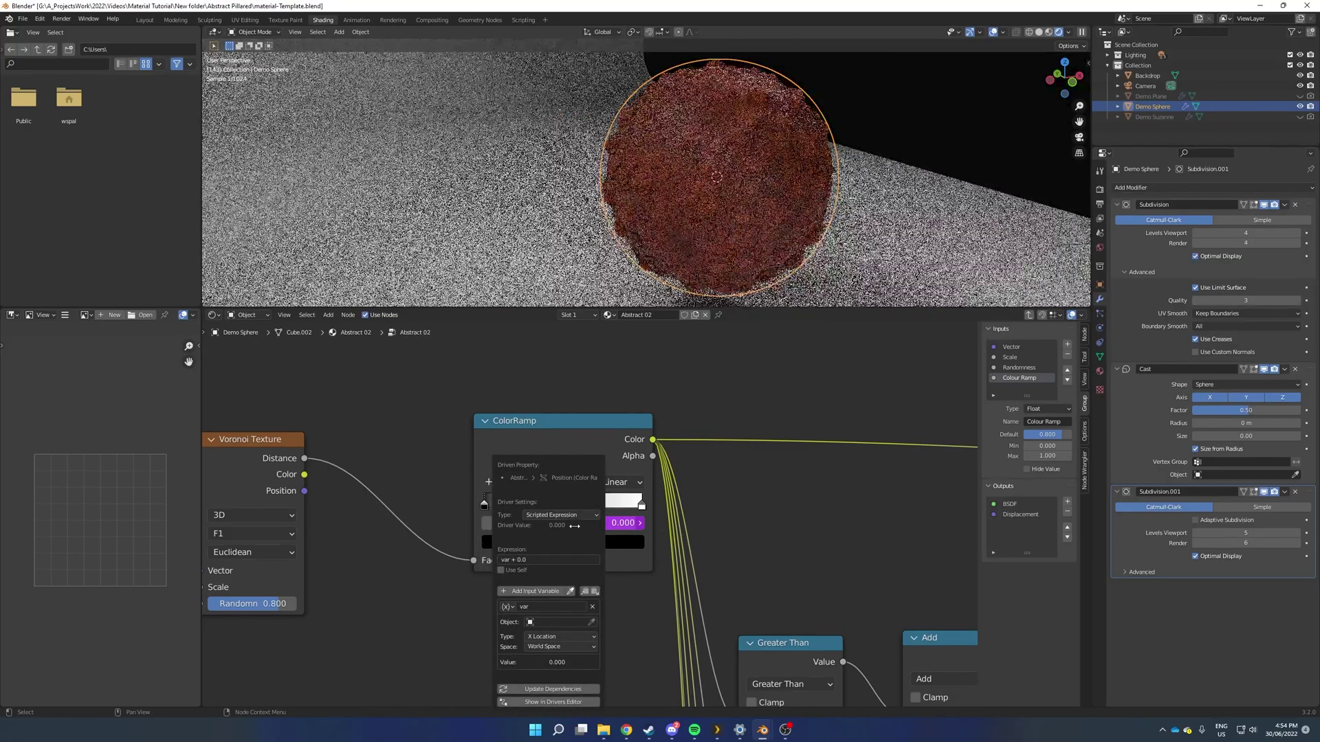
pyautogui.click(581, 514)
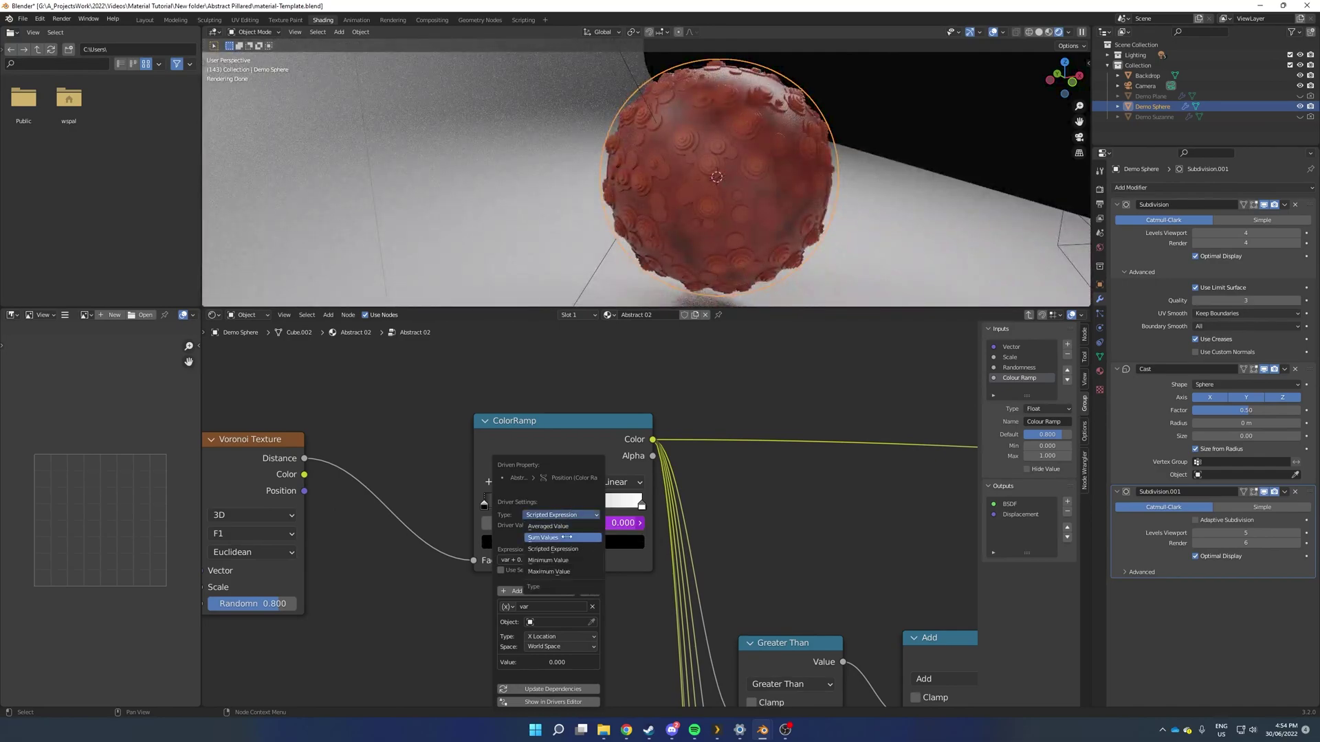
pyautogui.click(565, 537)
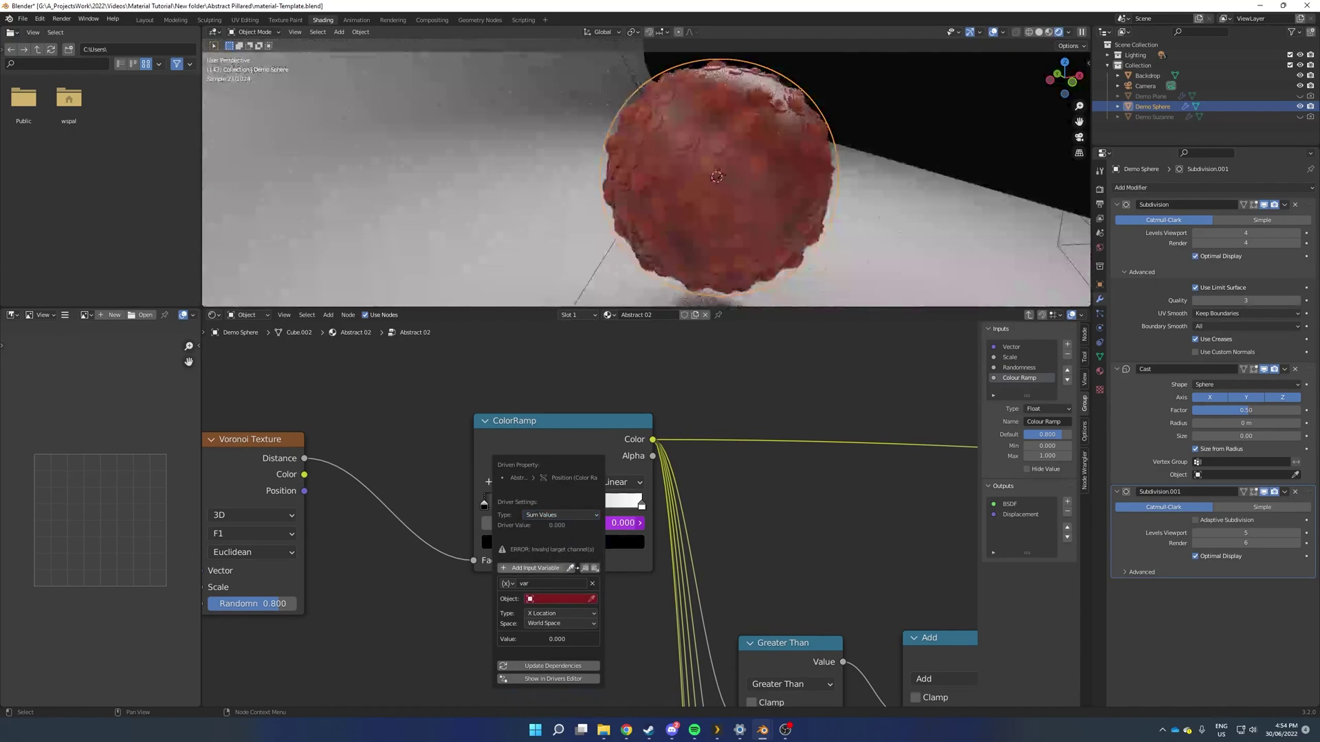
# - Make the driver variable a Single Property of the Abstract 02 material and paste the copied data path as its path
pyautogui.click(506, 584)
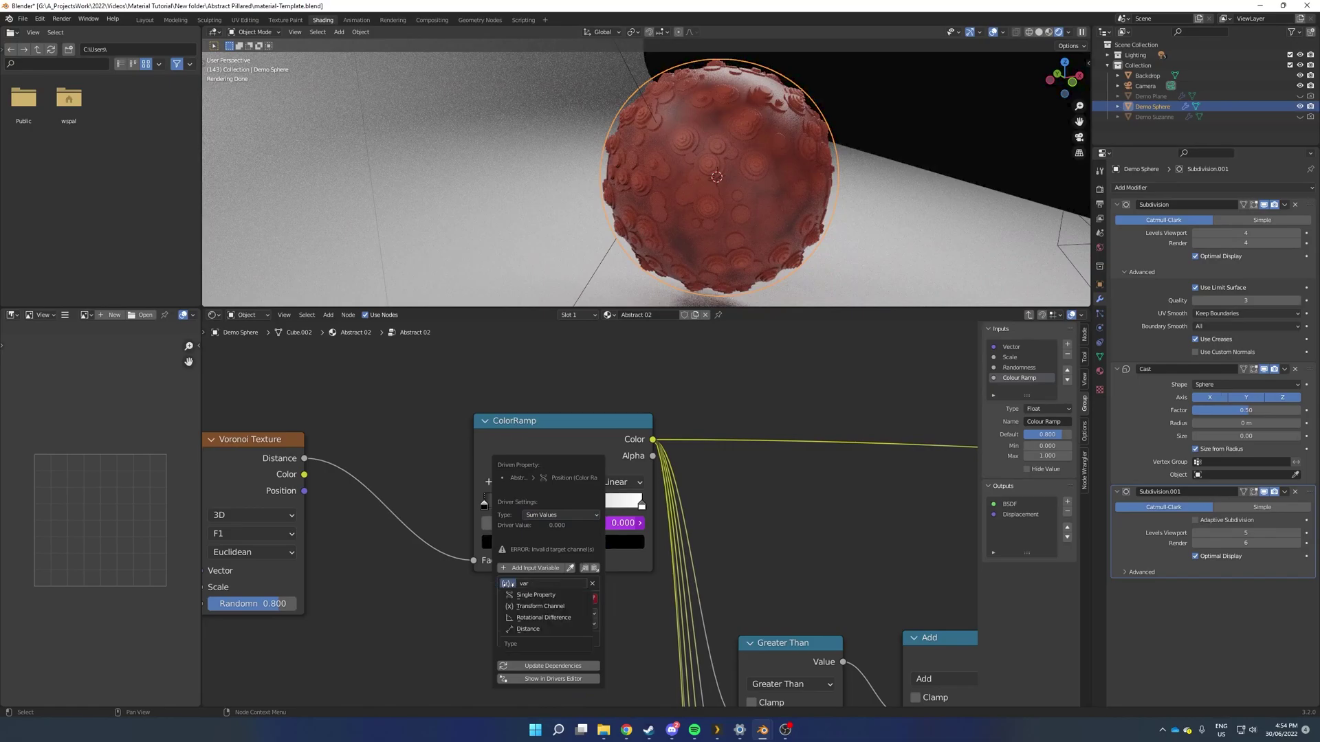
pyautogui.click(558, 595)
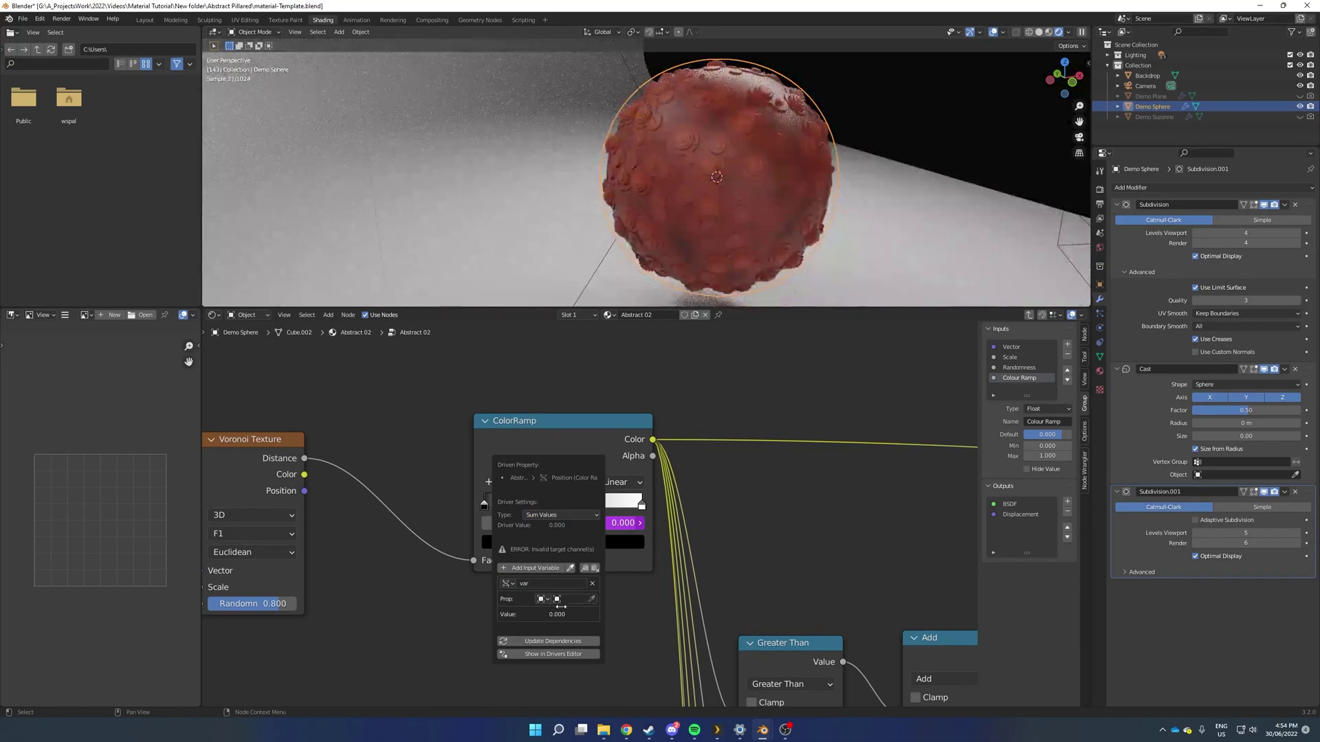
pyautogui.click(543, 600)
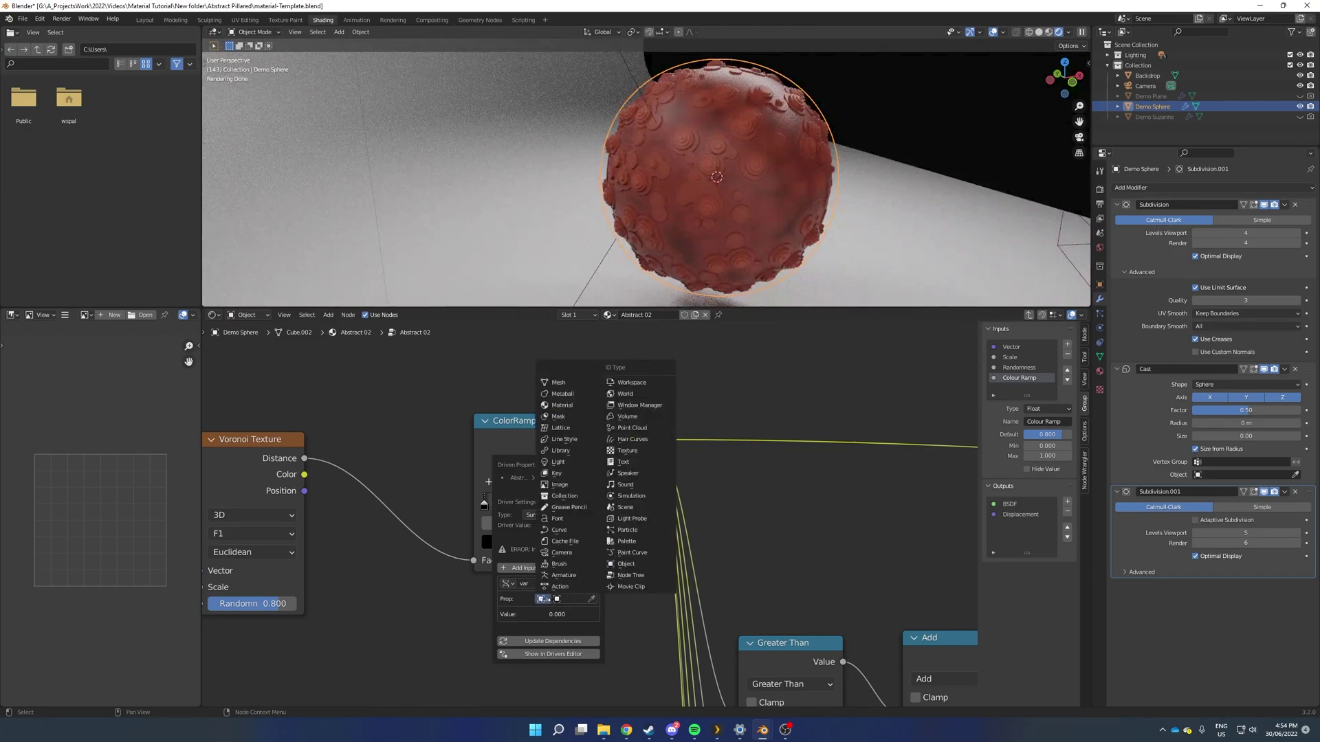
pyautogui.click(568, 406)
pyautogui.click(591, 614)
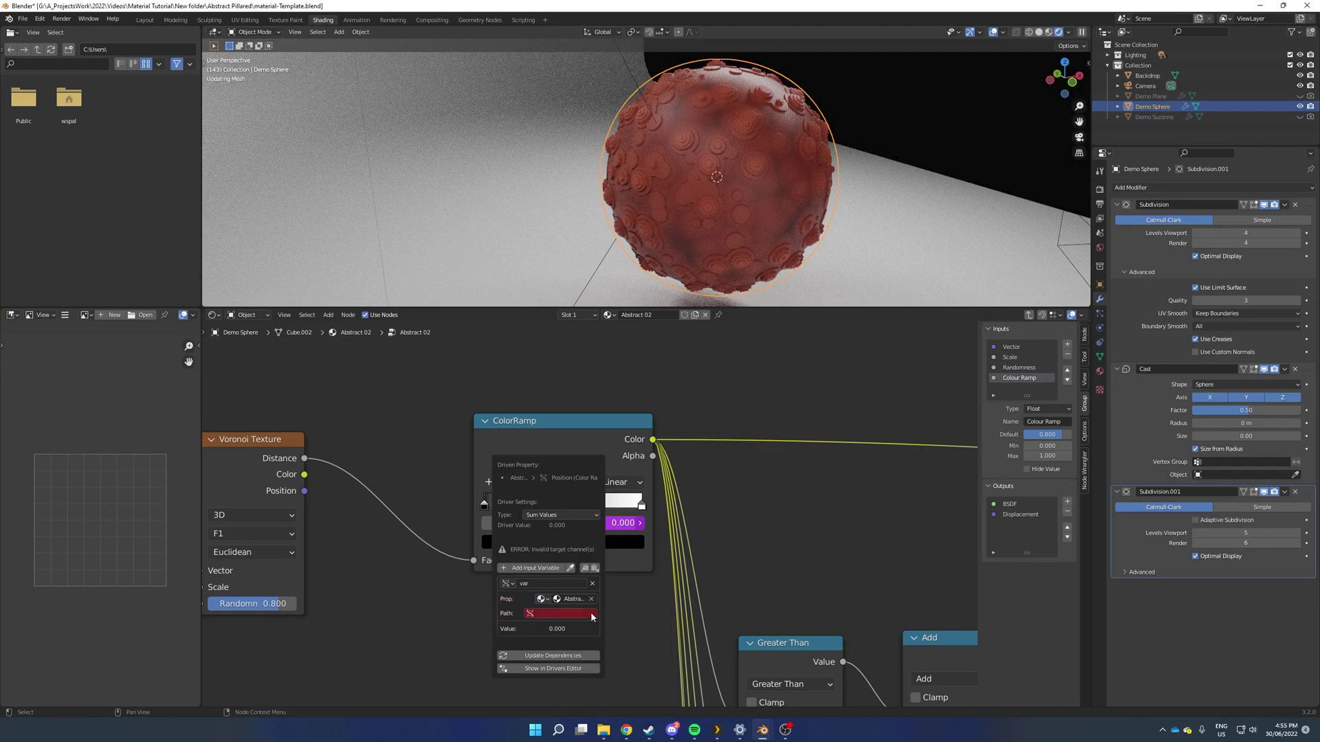
pyautogui.click(570, 613)
pyautogui.hotkey('ctrl', 'v')
pyautogui.press('Return')
pyautogui.click(555, 651)
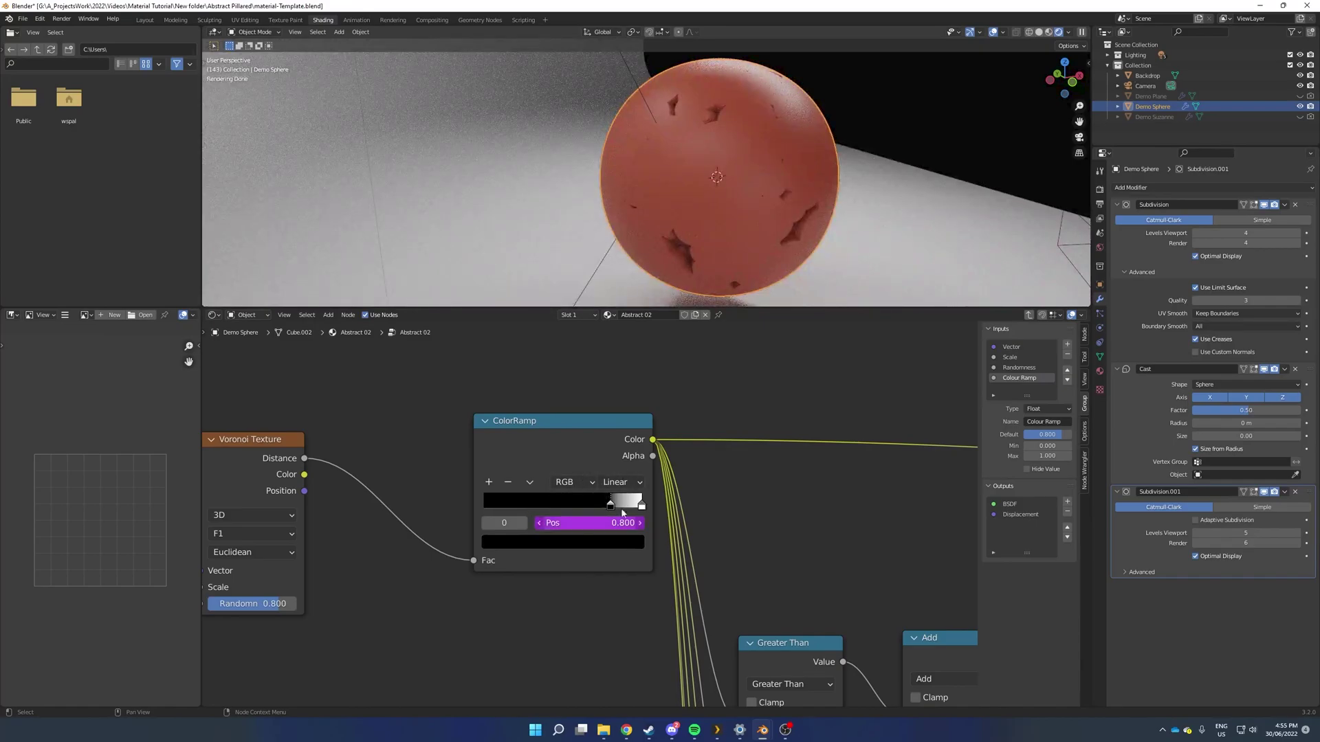
# - Leave the group and try different Colour Ramp values on the Abstract 02 node, ending at 0.475
pyautogui.press('Tab')
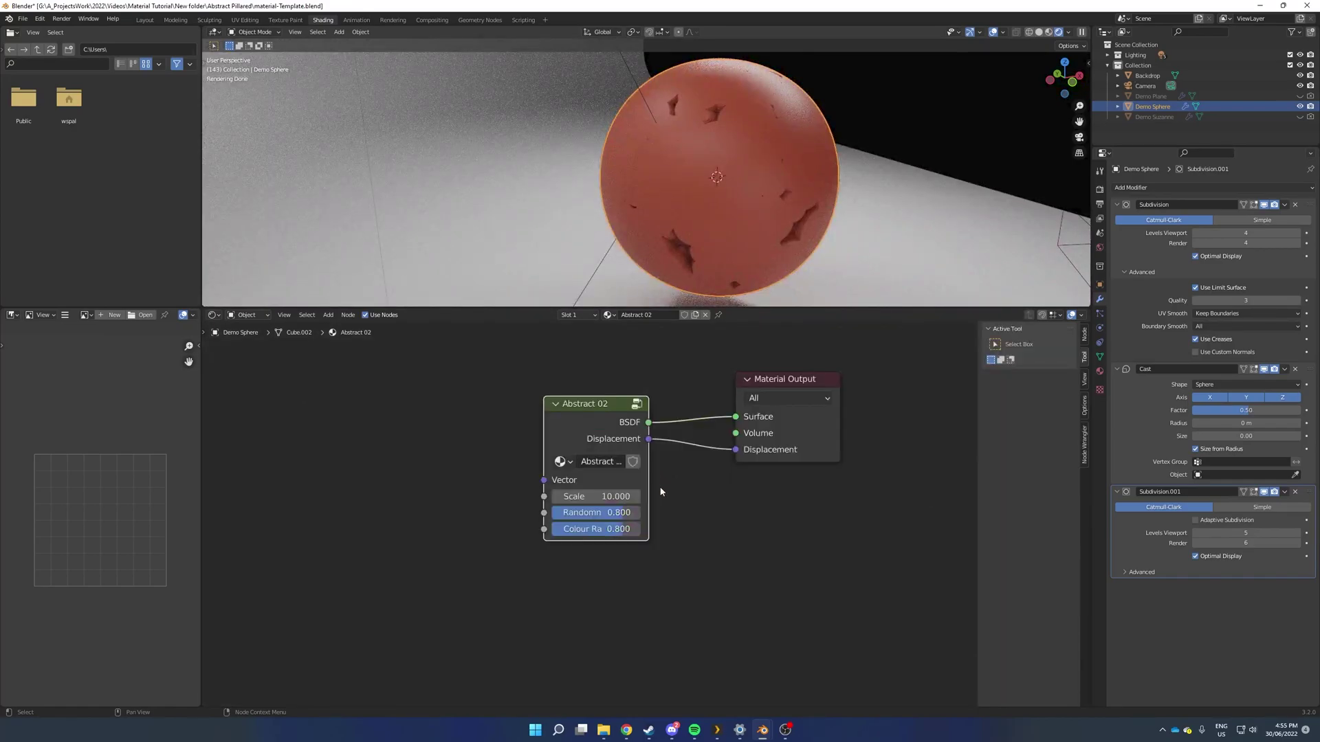
pyautogui.scroll(3, 661, 492)
pyautogui.moveTo(643, 538); pyautogui.dragTo(583, 541)
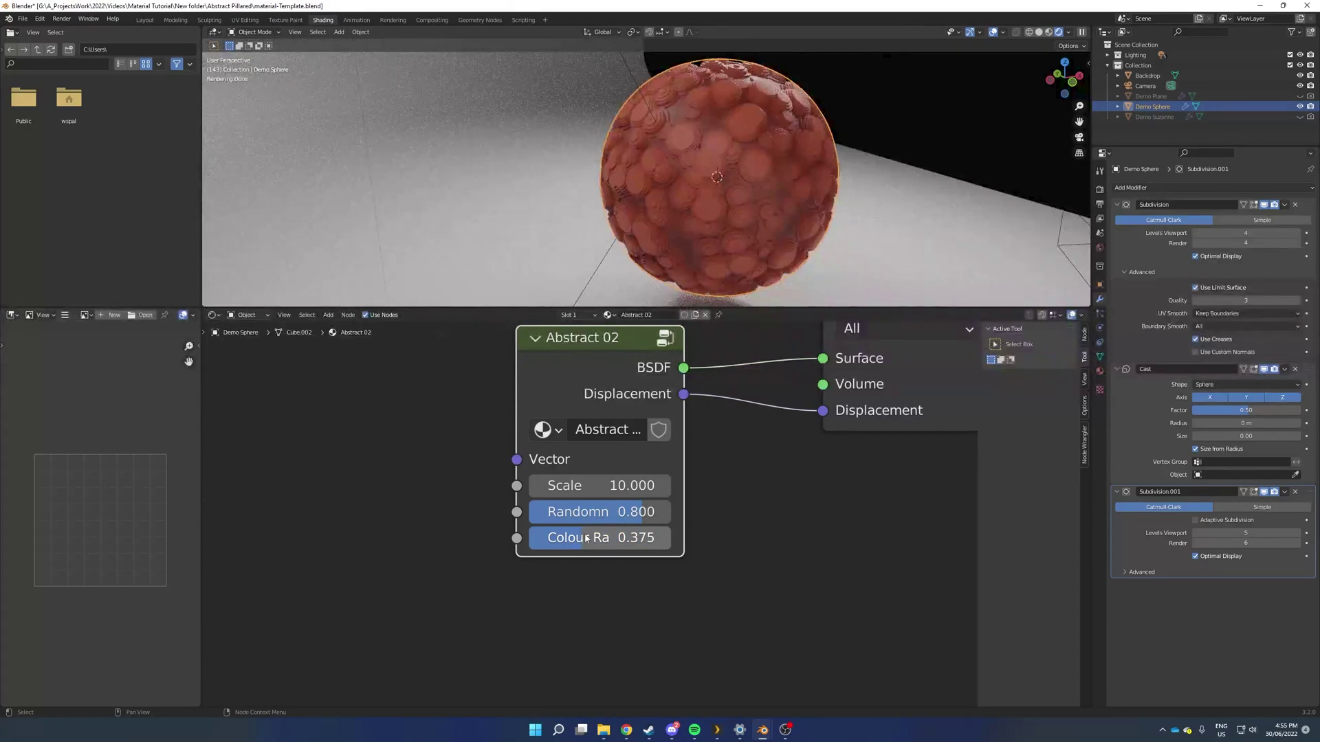
pyautogui.moveTo(586, 540); pyautogui.dragTo(541, 540)
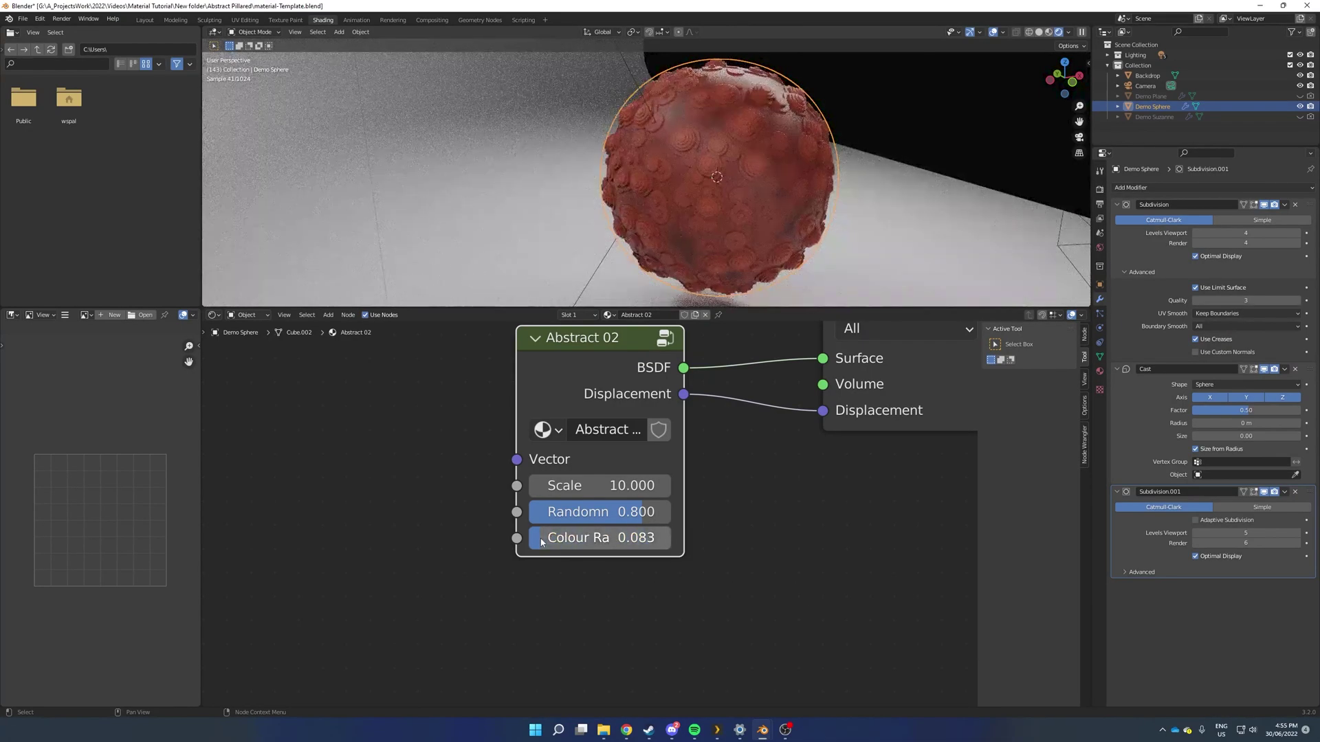
pyautogui.moveTo(540, 540); pyautogui.dragTo(596, 540)
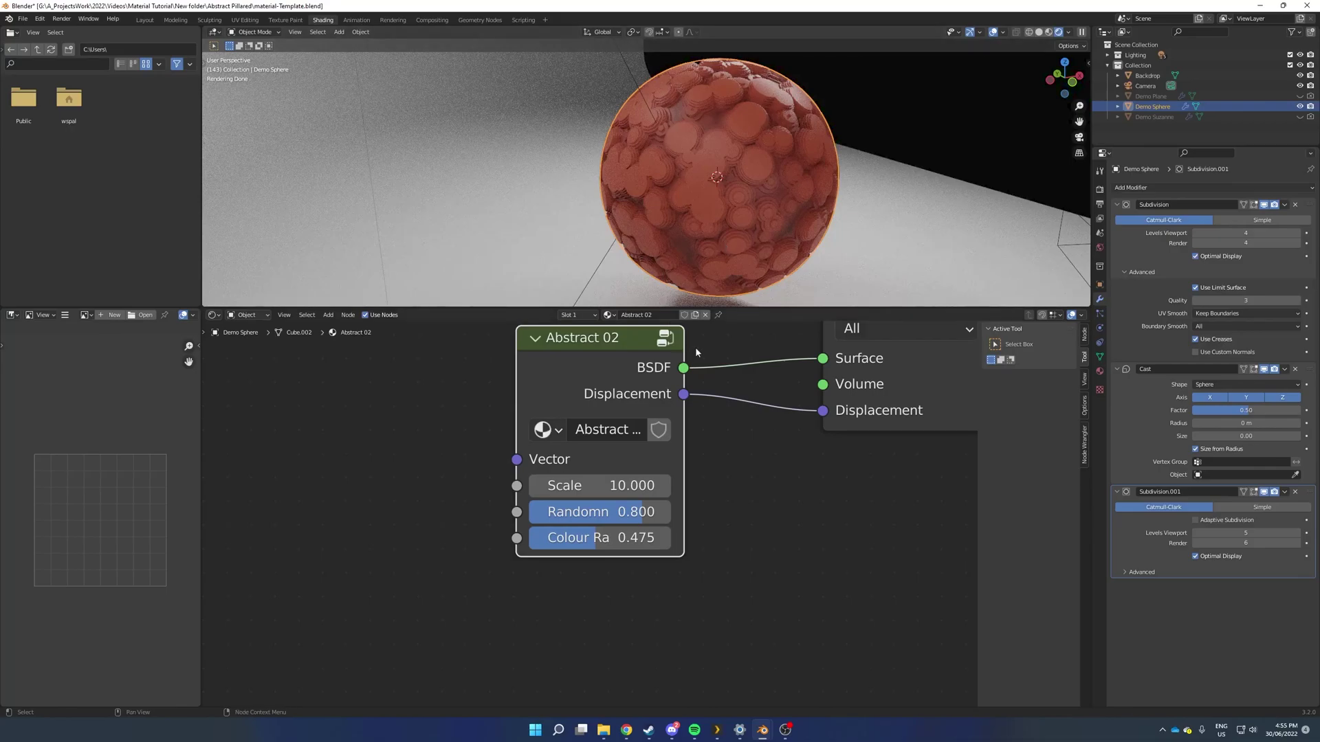
# - Enter the Abstract 02 group and examine the driven stop on the ColorRamp beside the Voronoi Texture
pyautogui.click(665, 339)
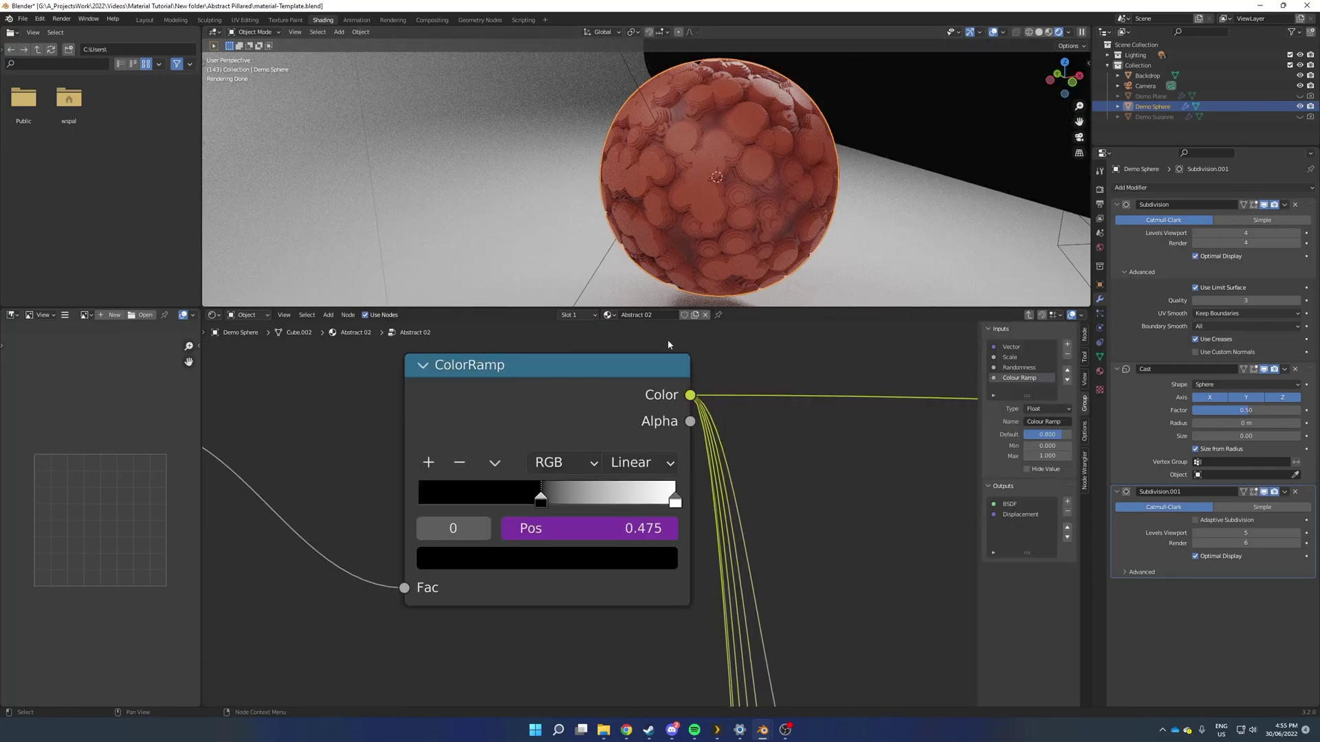
pyautogui.scroll(-3, 767, 471)
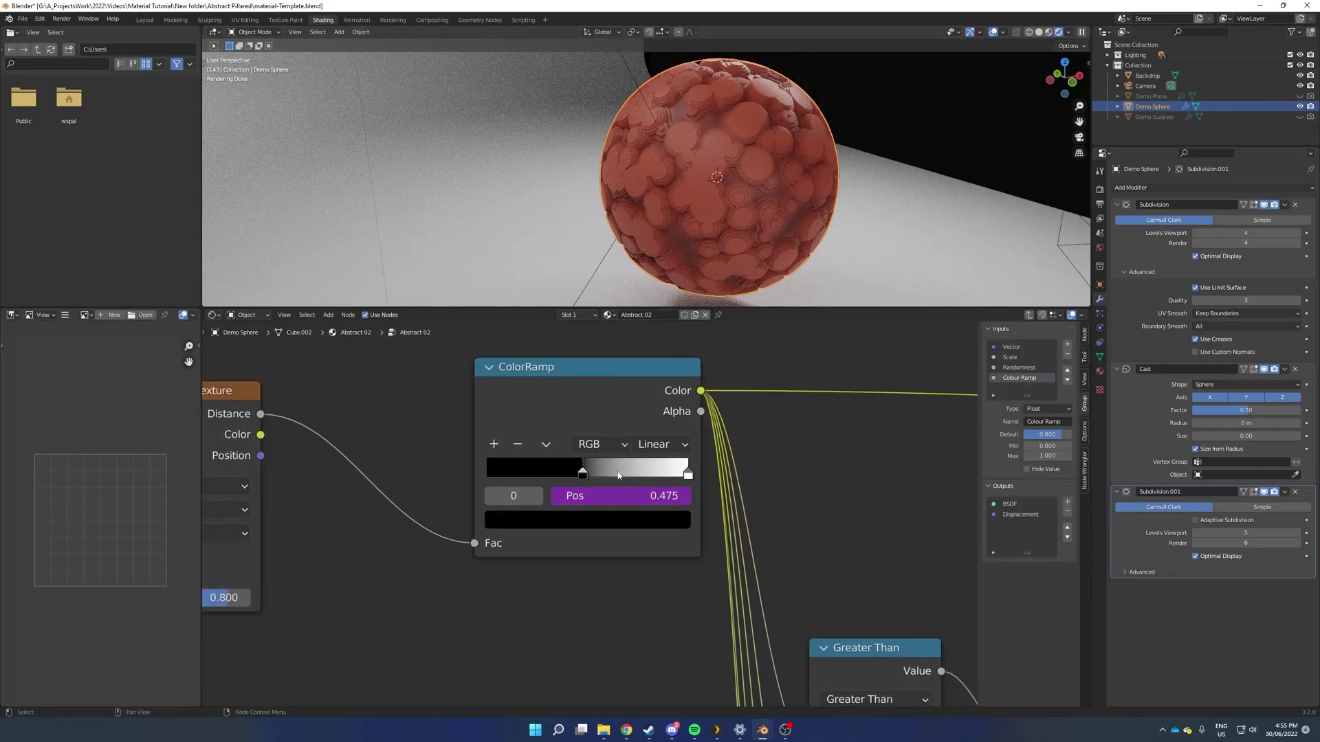
pyautogui.click(585, 473)
pyautogui.scroll(-3, 641, 479)
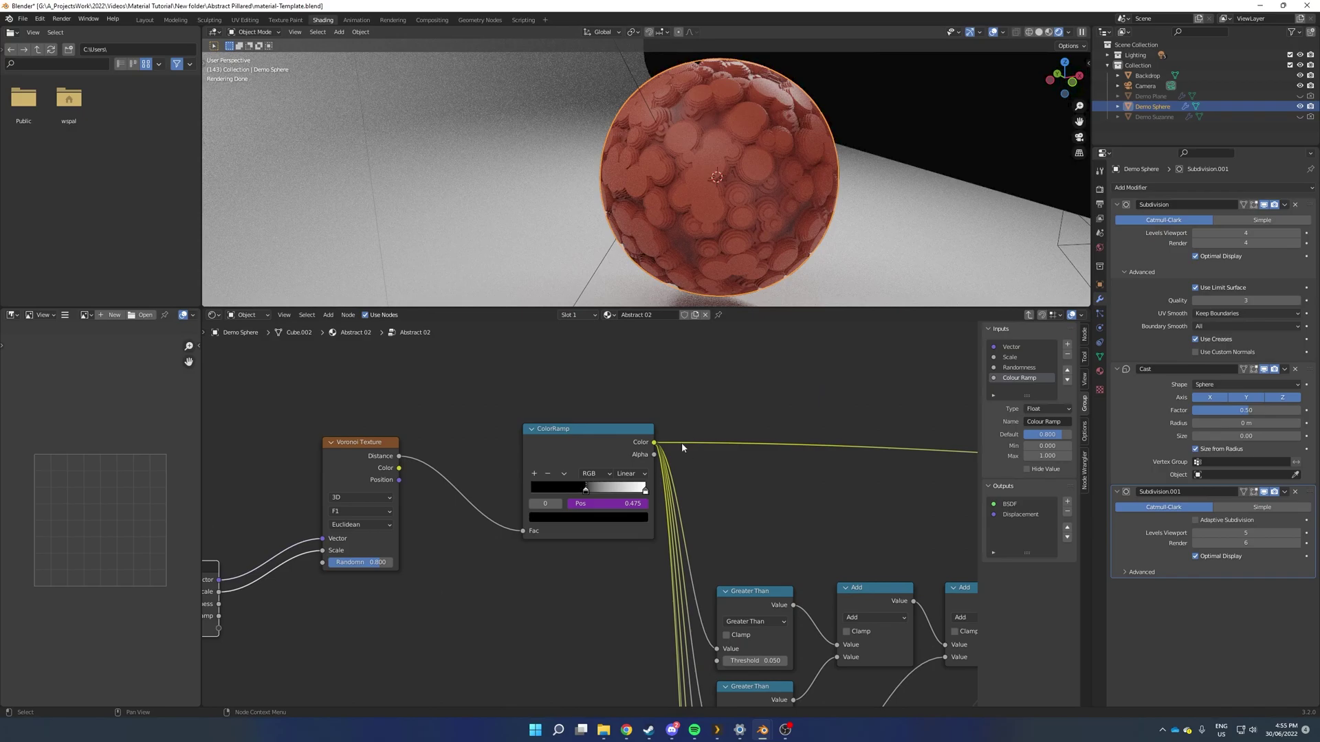
pyautogui.moveTo(682, 443); pyautogui.dragTo(659, 503, button='middle')
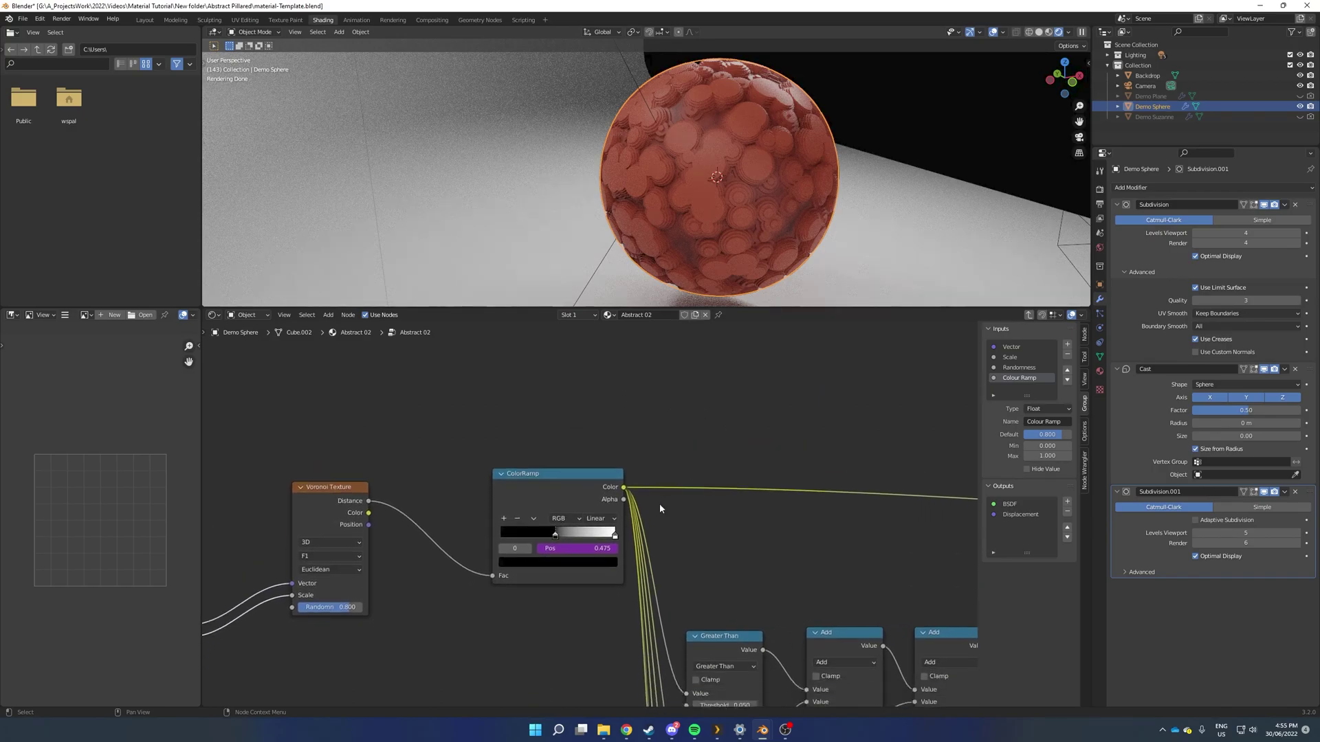
# - Duplicate the Group Input node and place the copy beside the Mix node that feeds the Principled BSDF
pyautogui.scroll(-3, 585, 481)
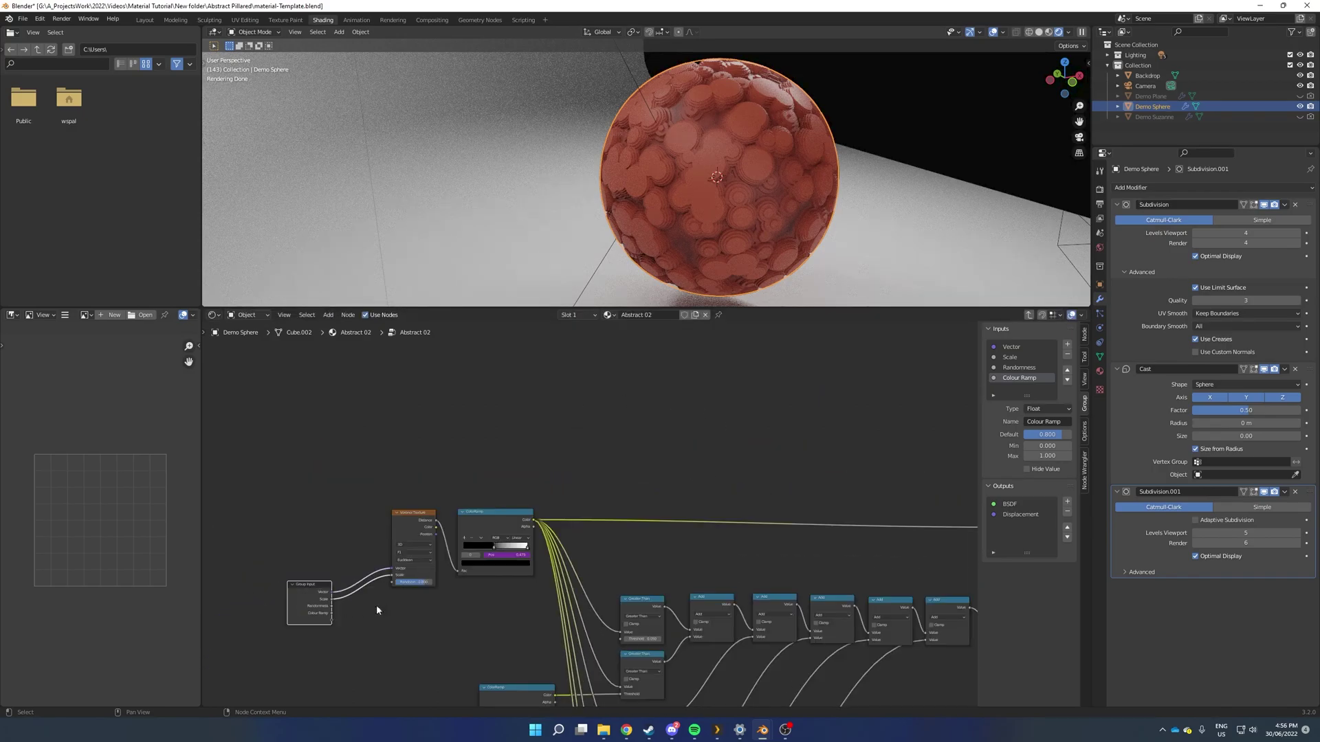
pyautogui.scroll(3, 394, 614)
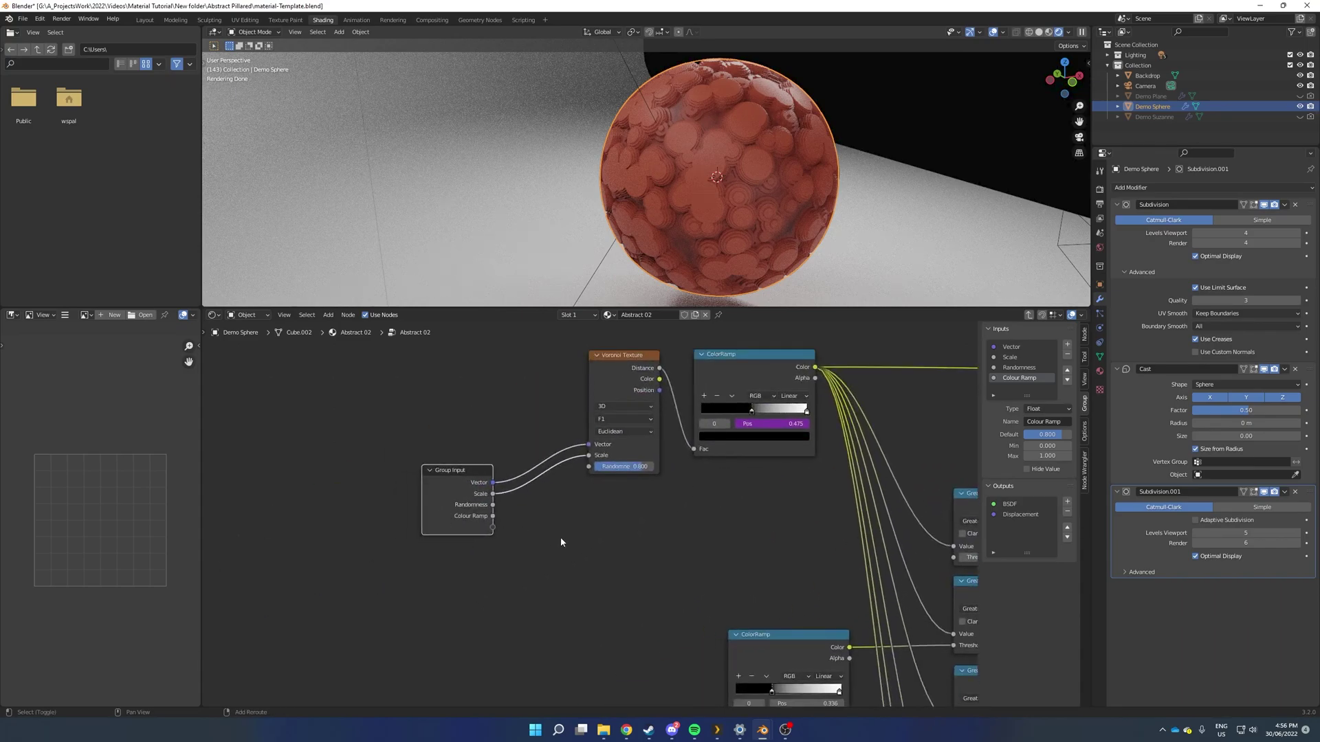
pyautogui.hotkey('shift', 'd')
pyautogui.click(716, 568)
pyautogui.scroll(-5, 715, 543)
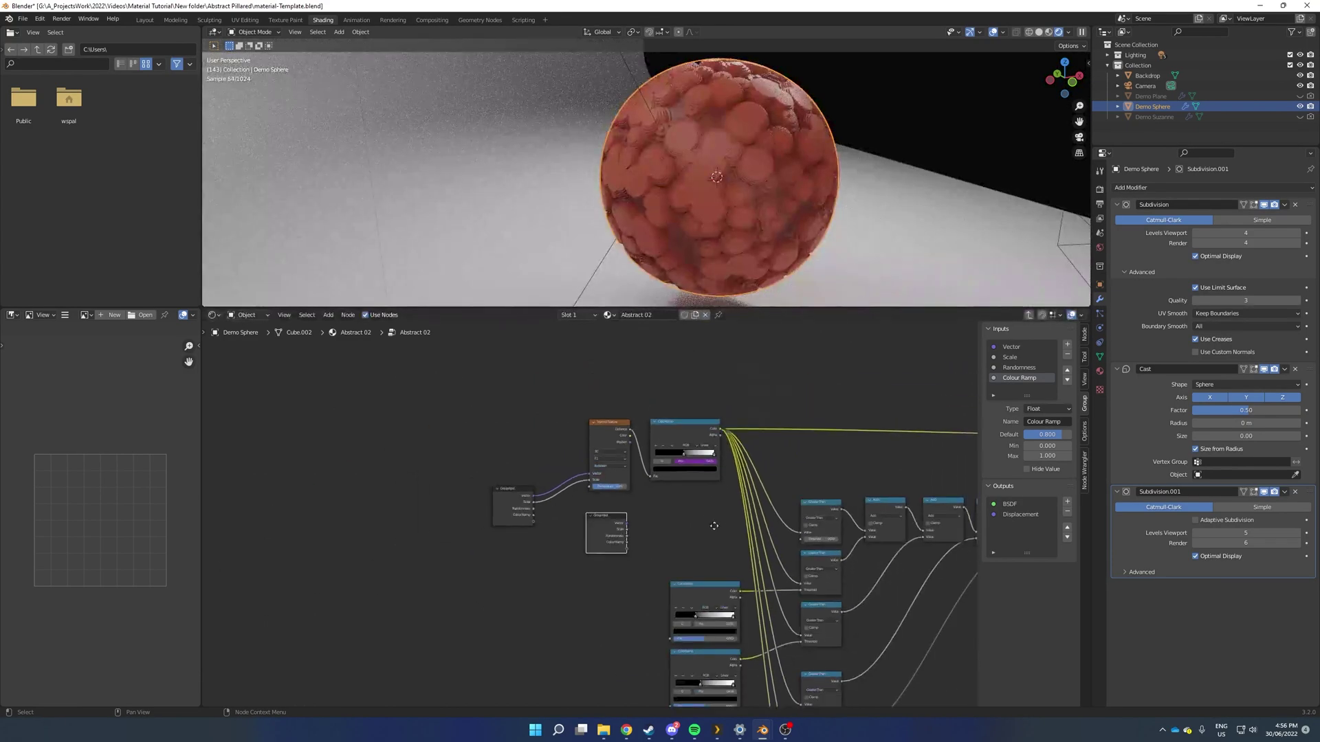
pyautogui.moveTo(713, 525); pyautogui.dragTo(413, 568, button='middle')
pyautogui.scroll(-5, 536, 554)
pyautogui.moveTo(545, 554); pyautogui.dragTo(419, 561, button='middle')
pyautogui.press('g')
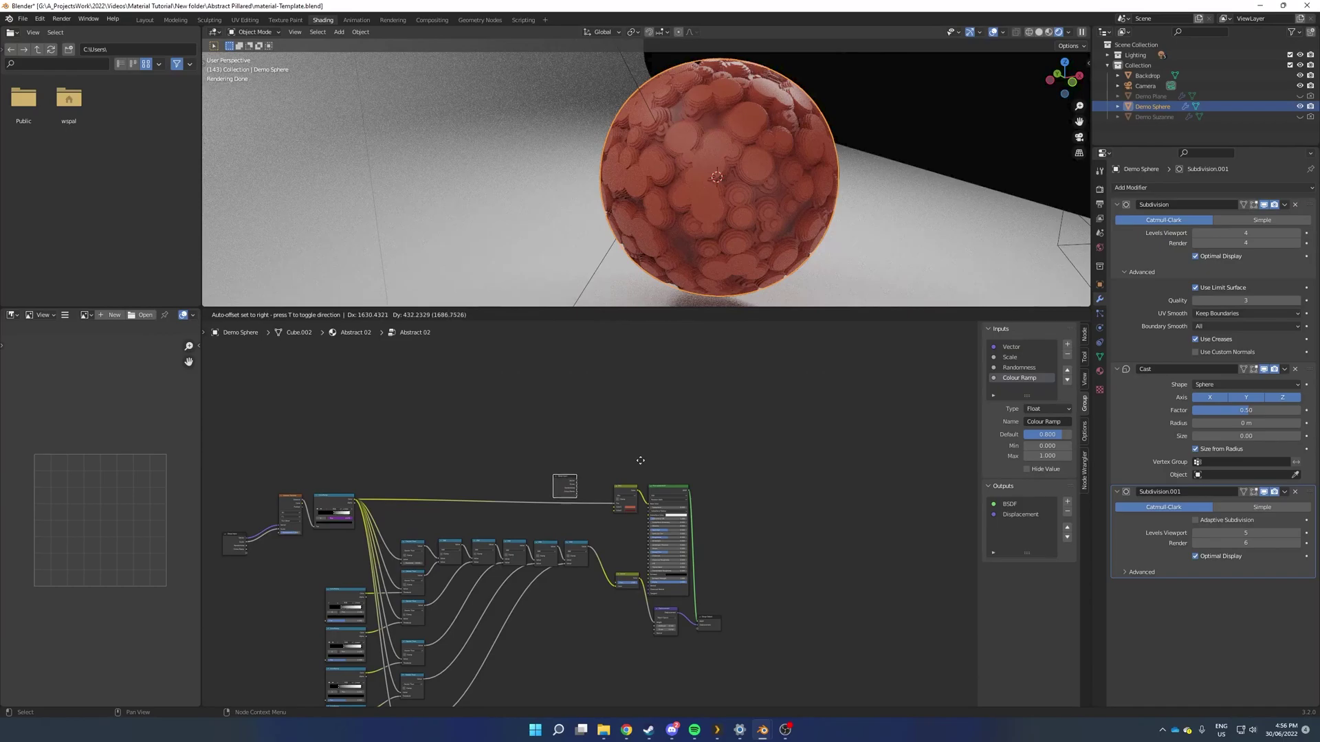
pyautogui.click(642, 463)
# - Expose the Mix node's Color1 and Color2 as group inputs through the duplicated Group Input
pyautogui.scroll(4, 660, 510)
pyautogui.scroll(4, 667, 512)
pyautogui.moveTo(417, 523); pyautogui.dragTo(557, 581)
pyautogui.moveTo(401, 461); pyautogui.dragTo(541, 597)
pyautogui.scroll(-5, 544, 479)
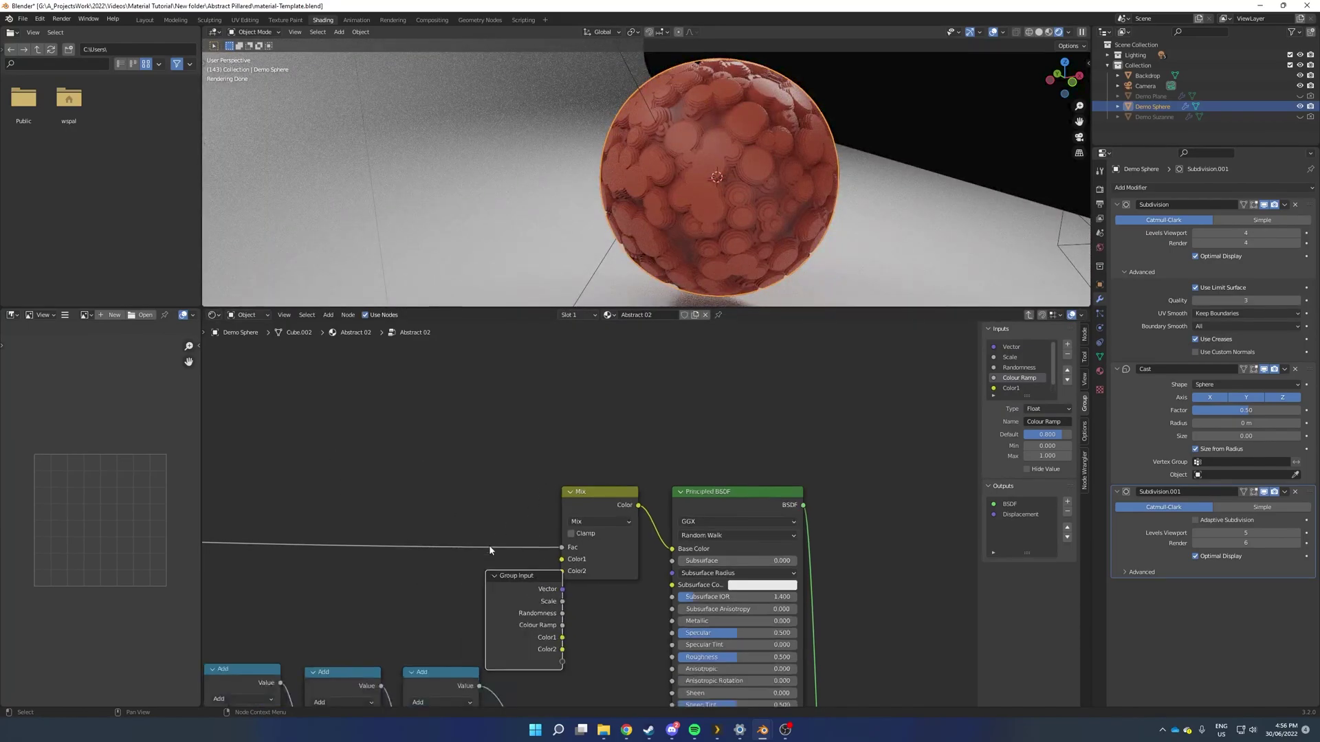
# - Leave the group, make Color1 blue on the Abstract 02 node, and set Colour Ramp to 0.225
pyautogui.press('Tab')
pyautogui.scroll(4, 699, 541)
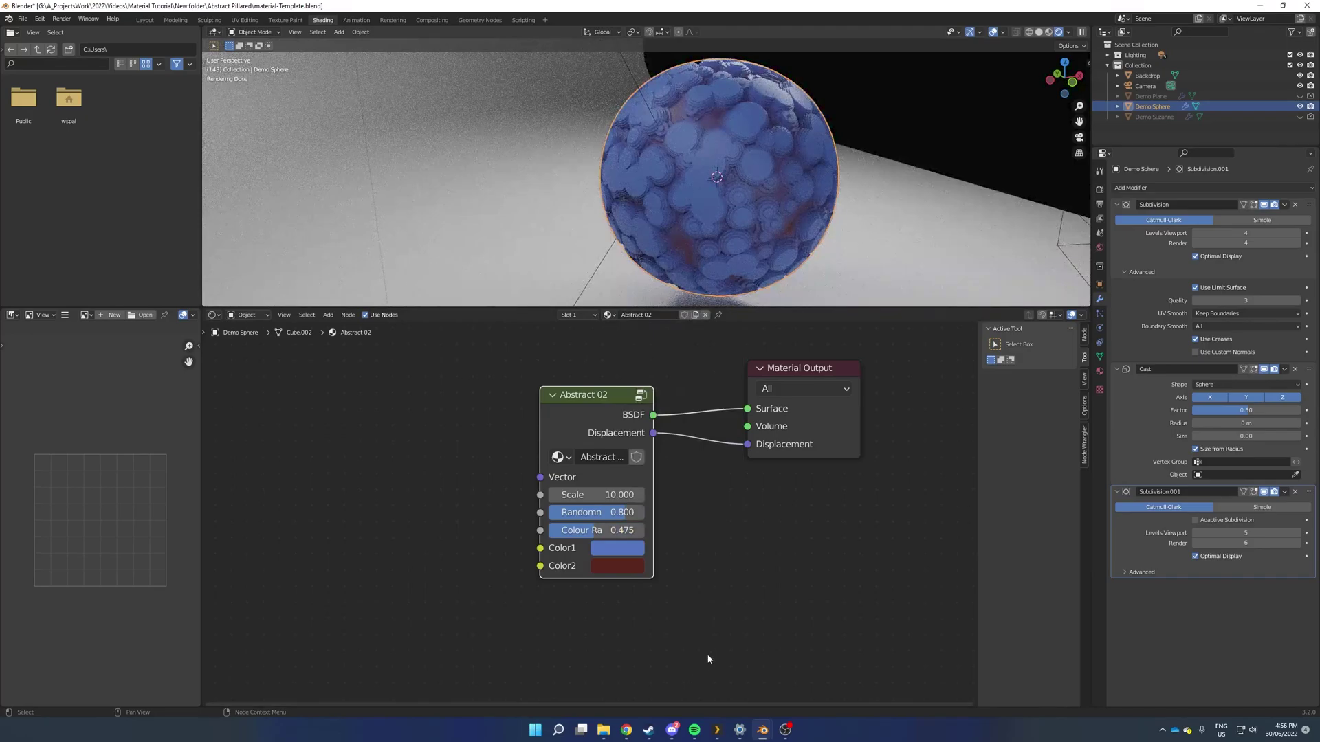
pyautogui.hotkey('ctrl', 'z')
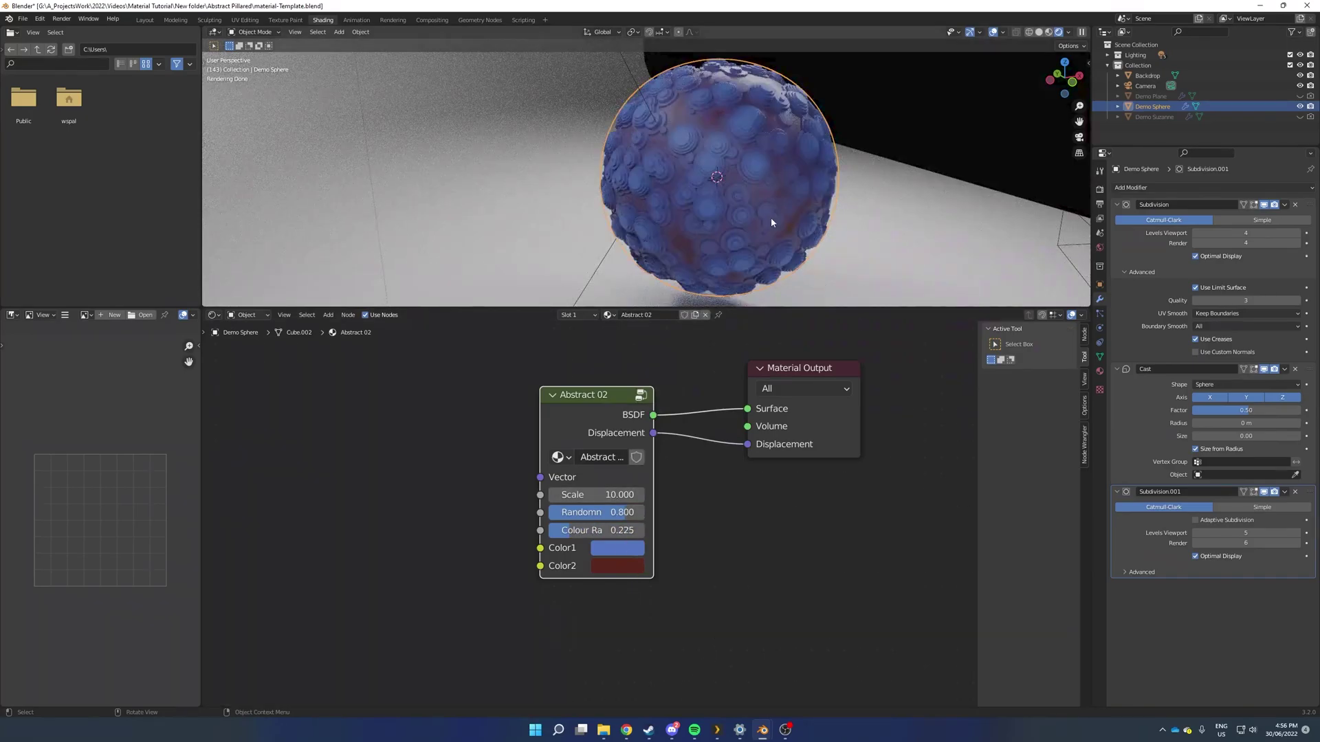
# - Look through the scene camera, change Color1 to a pale teal, and open the Color2 colour for editing
pyautogui.press('KP_0')
pyautogui.click(617, 548)
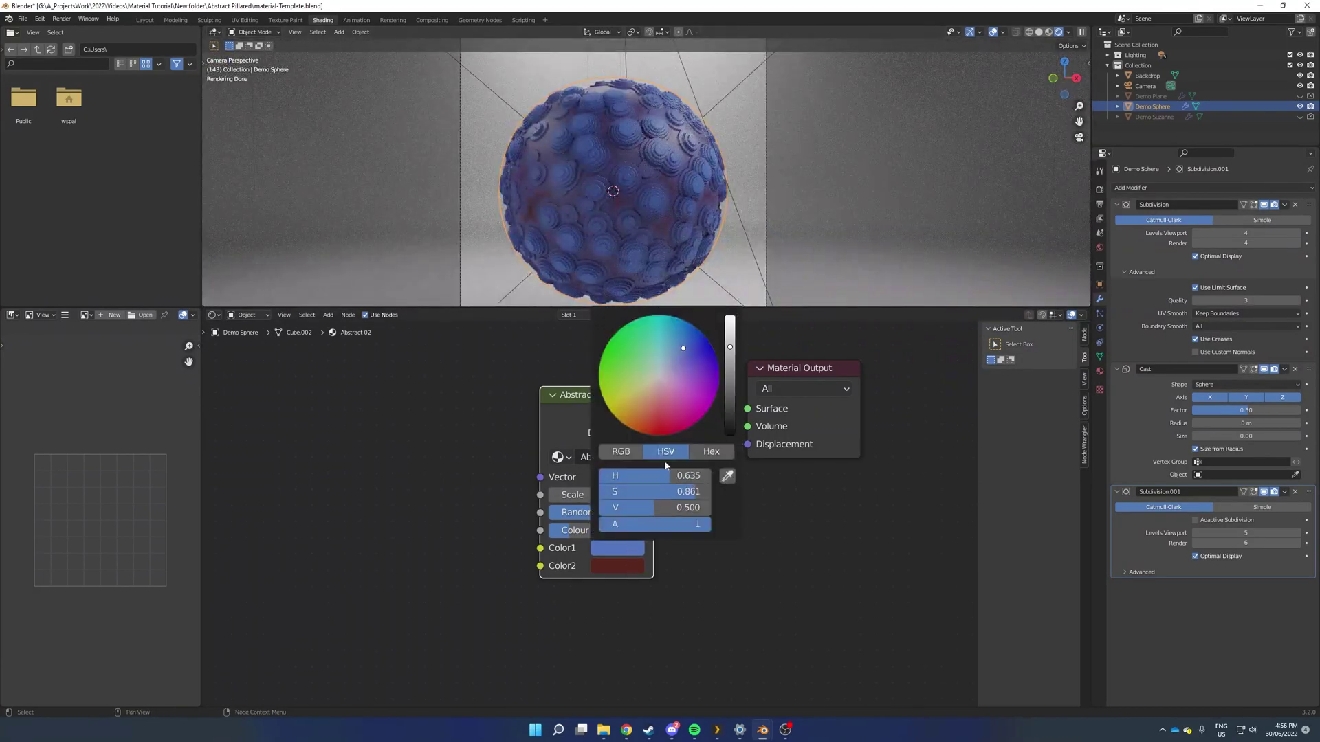
pyautogui.moveTo(683, 348); pyautogui.dragTo(661, 363)
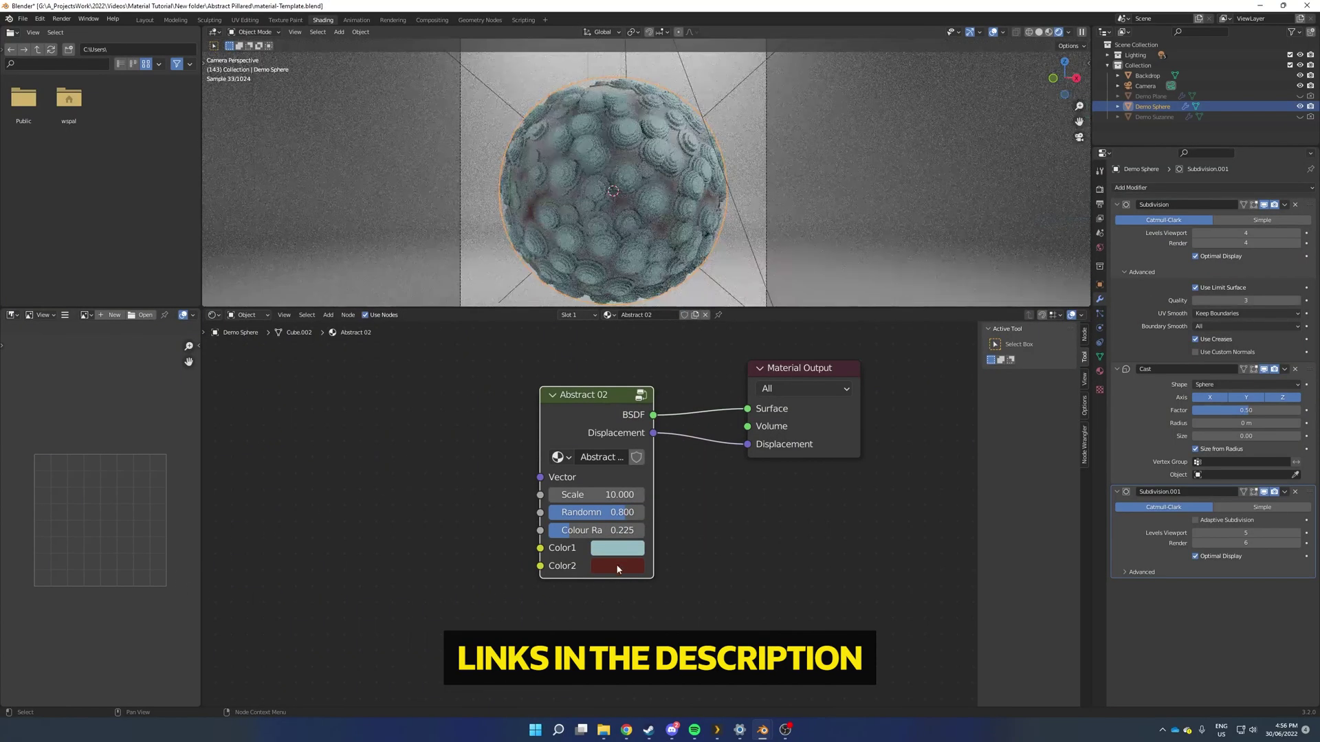
pyautogui.click(616, 565)
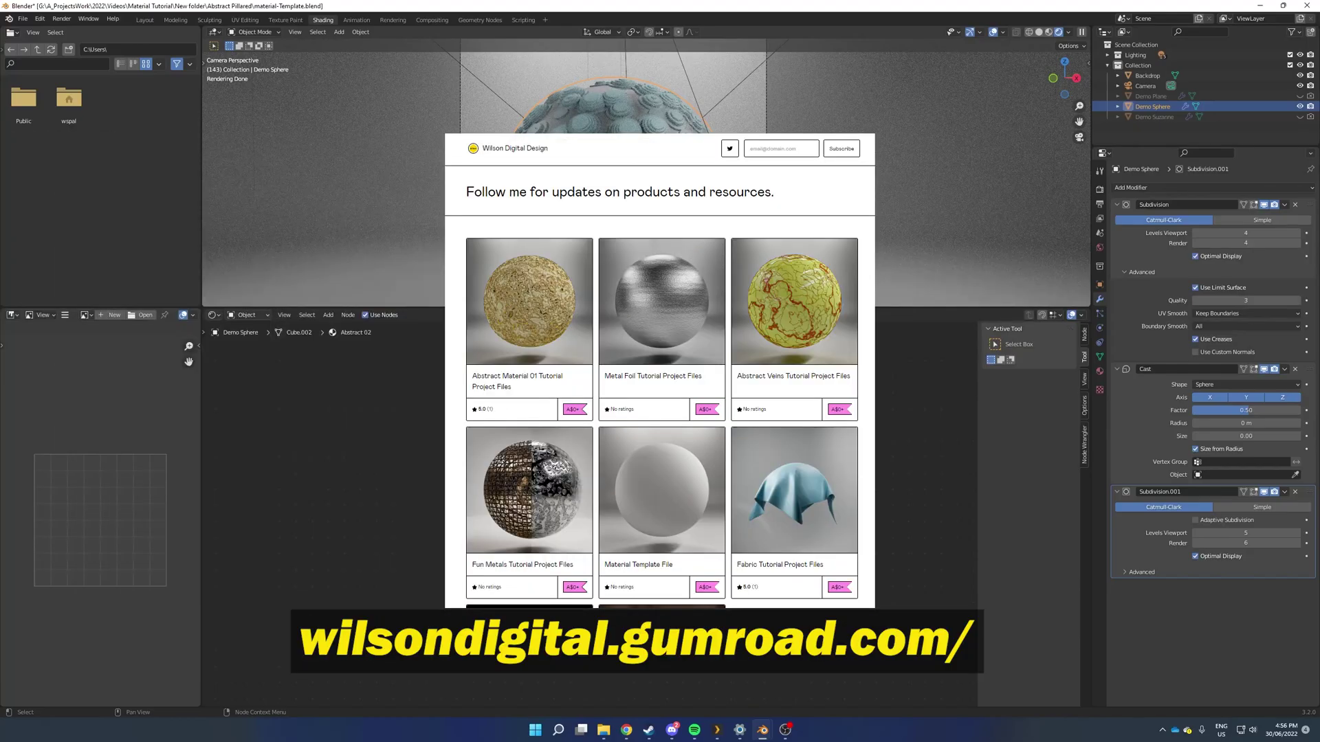